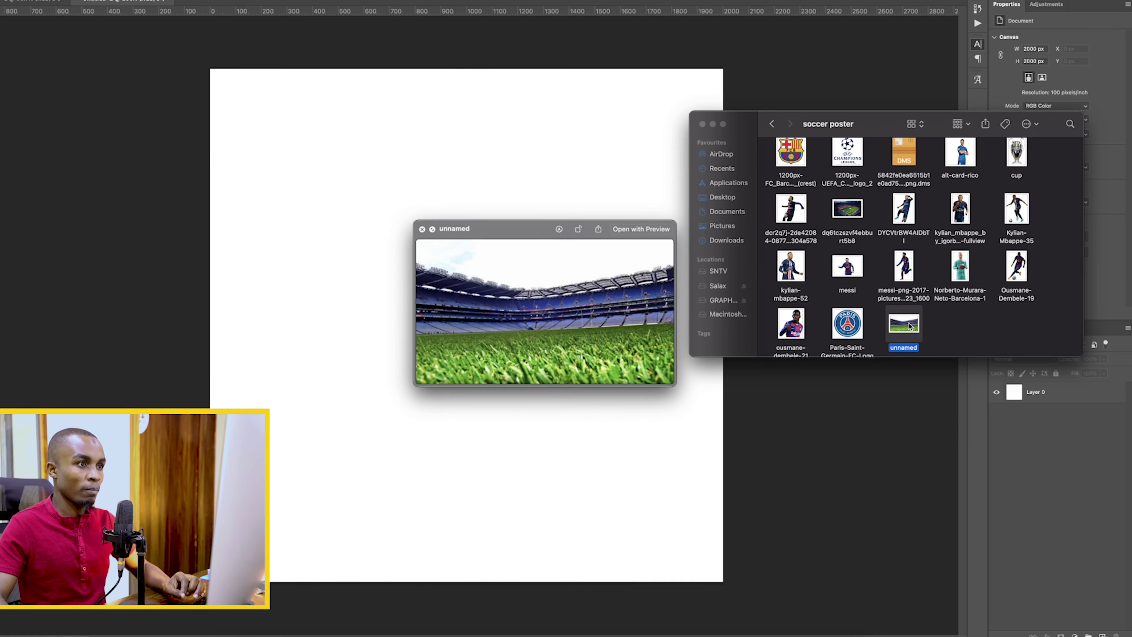
- Close the Quick Look preview of the stadium image in the soccer poster folder
{"action": "key", "text": "space"}
- Place the stadium photo on the canvas and scale it to fill the square
{"action": "left_click", "coordinate": [848, 209]}
{"action": "key", "text": "space"}
{"action": "key", "text": "space"}
{"action": "scroll", "coordinate": [850, 207], "scroll_direction": "up", "scroll_amount": 1}
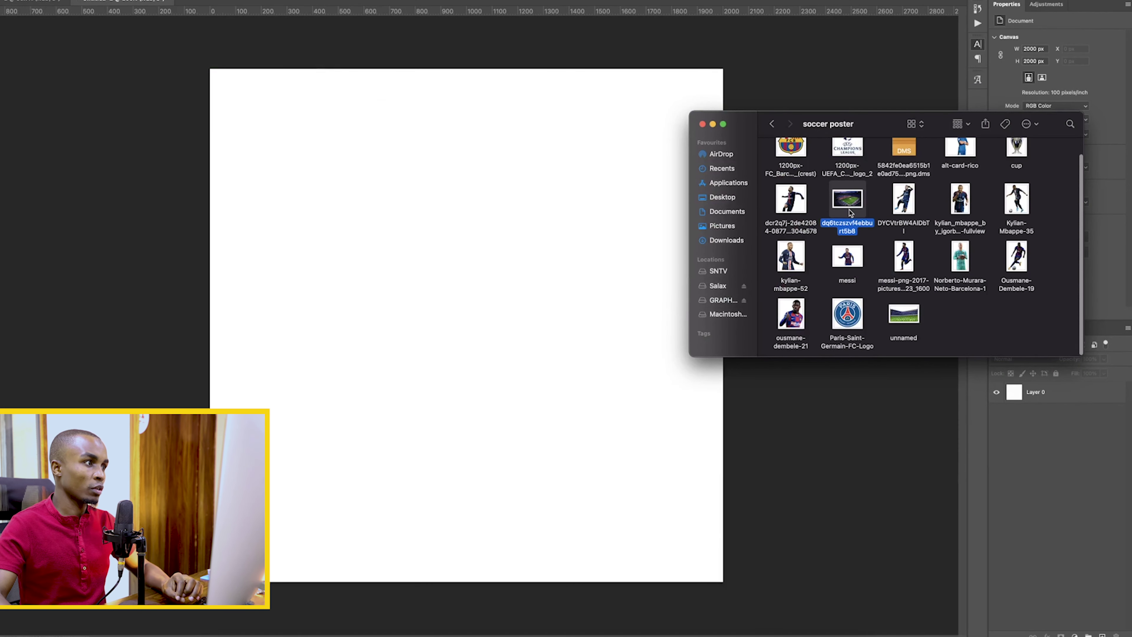
{"action": "left_click_drag", "start_coordinate": [850, 203], "coordinate": [387, 382]}
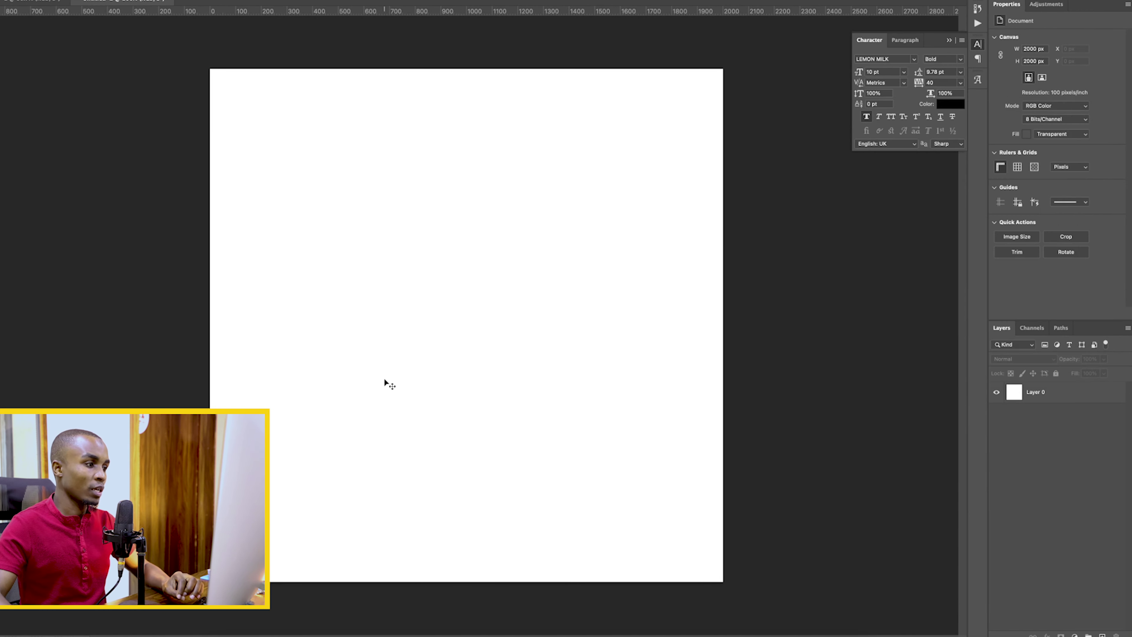
{"action": "left_click_drag", "start_coordinate": [467, 180], "coordinate": [467, 69]}
{"action": "left_click_drag", "start_coordinate": [467, 471], "coordinate": [473, 582]}
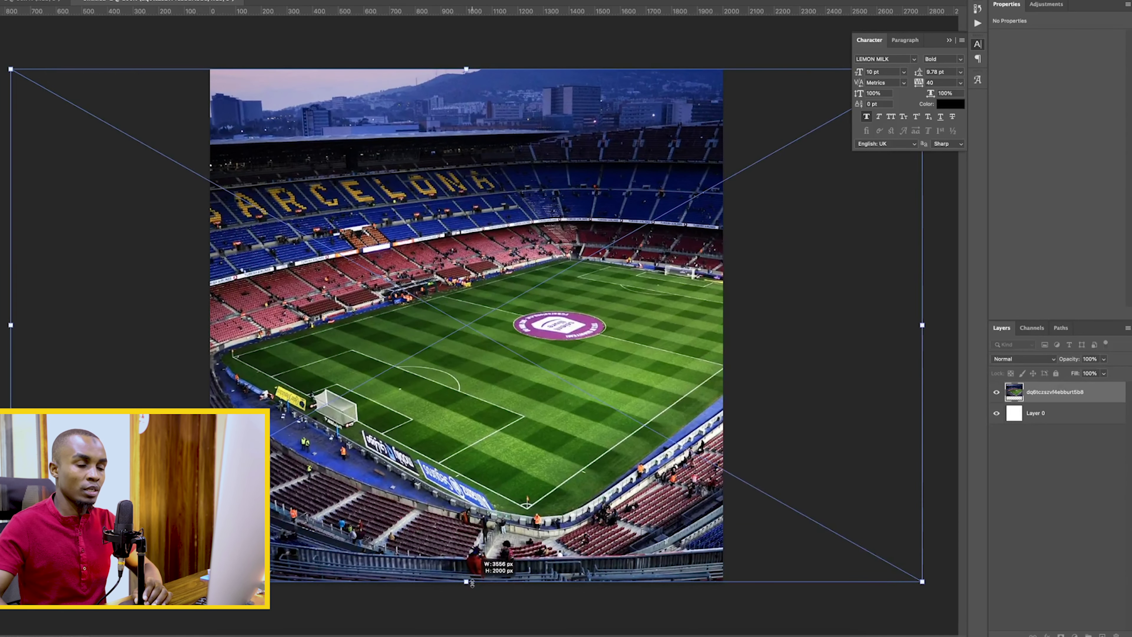
{"action": "key", "text": "Return"}
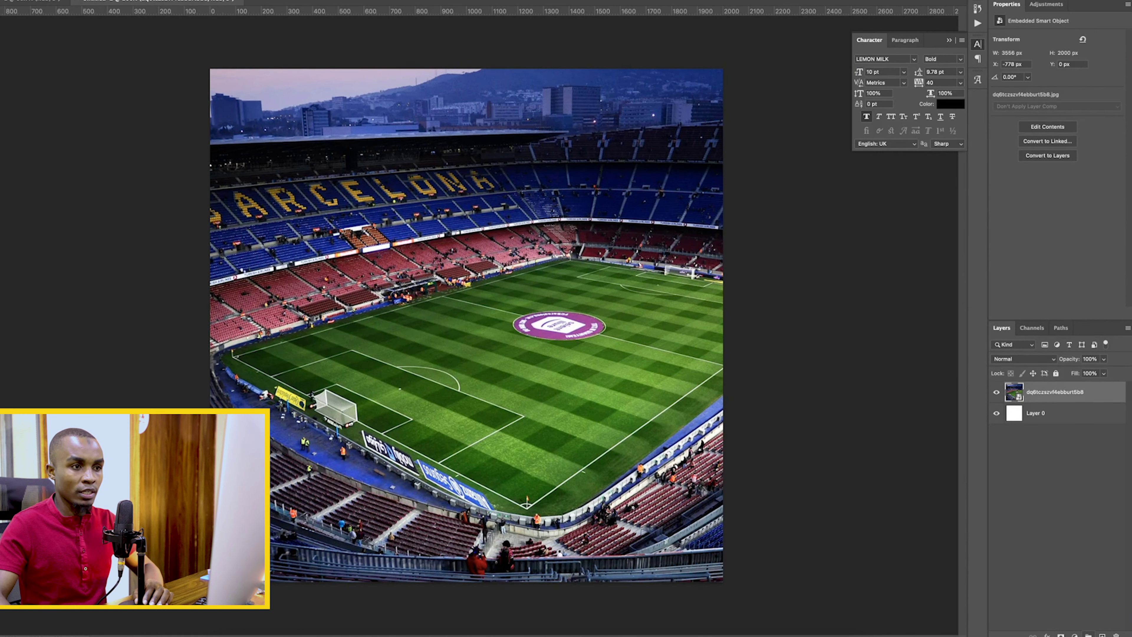
- Add a black Gradient Fill layer darkening the stadium toward the bottom
{"action": "left_click", "coordinate": [1102, 634]}
{"action": "left_click", "coordinate": [1075, 634]}
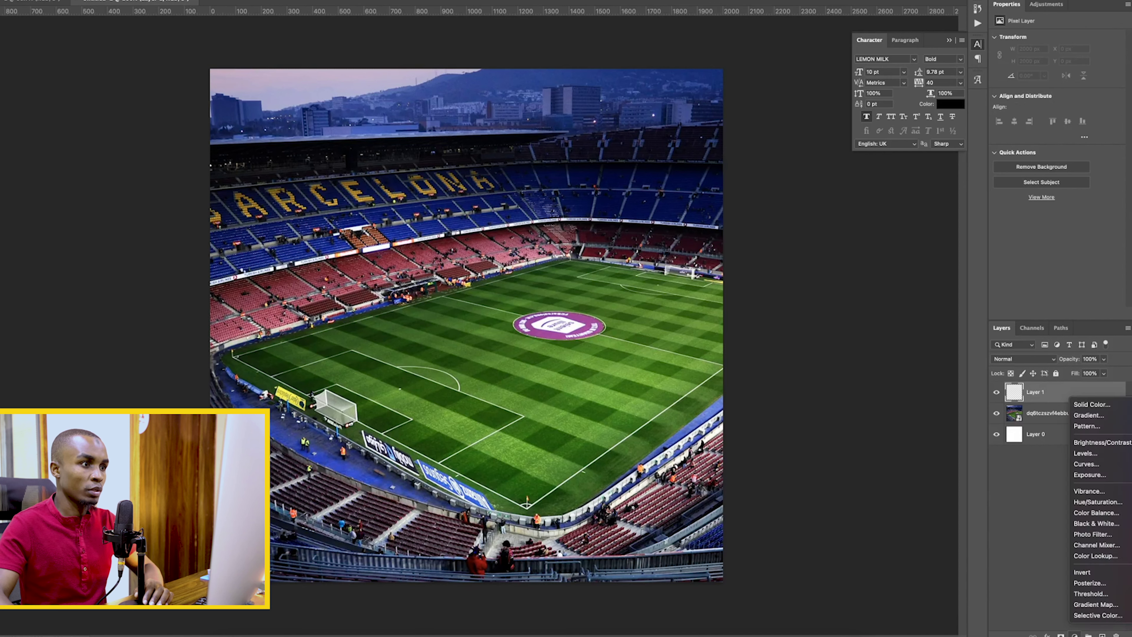
{"action": "left_click", "coordinate": [1089, 415]}
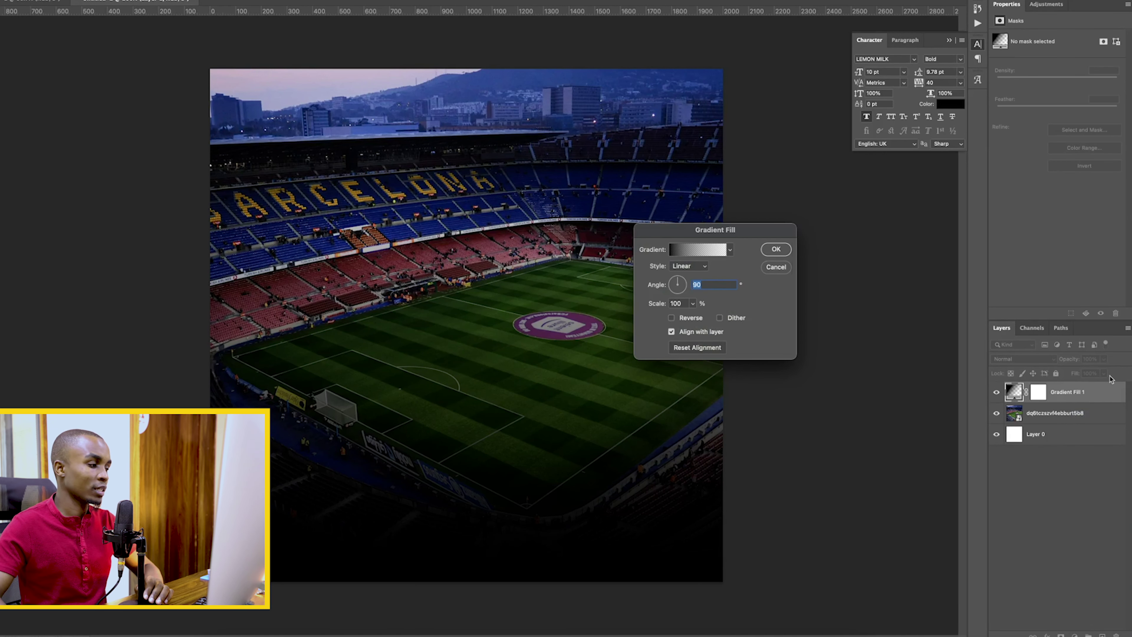
{"action": "left_click", "coordinate": [775, 250]}
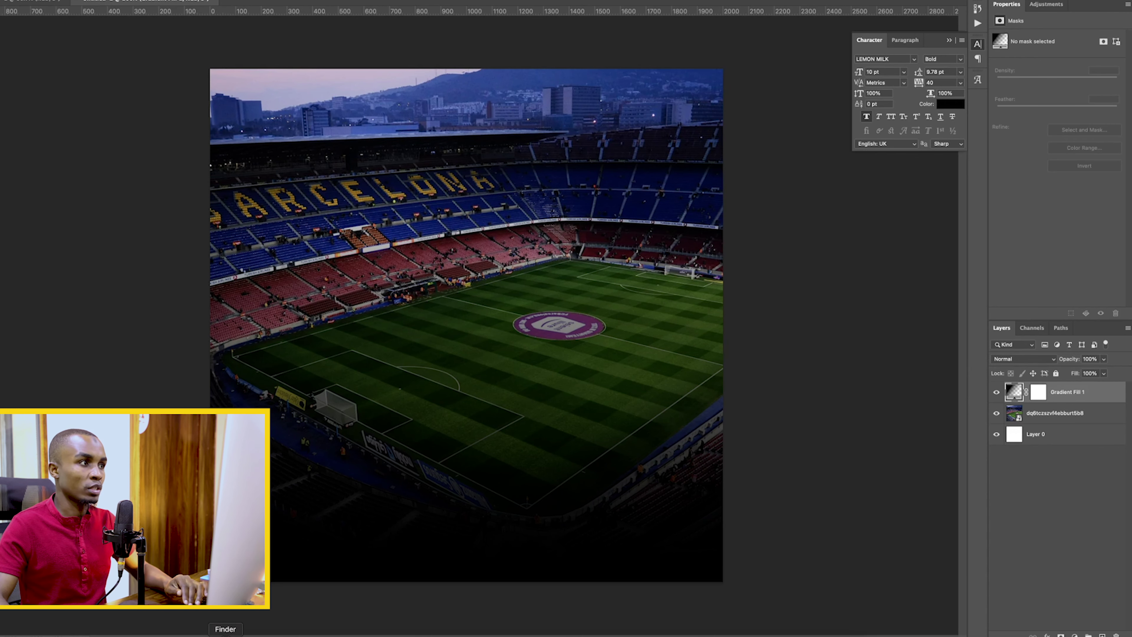
{"action": "left_click", "coordinate": [225, 635]}
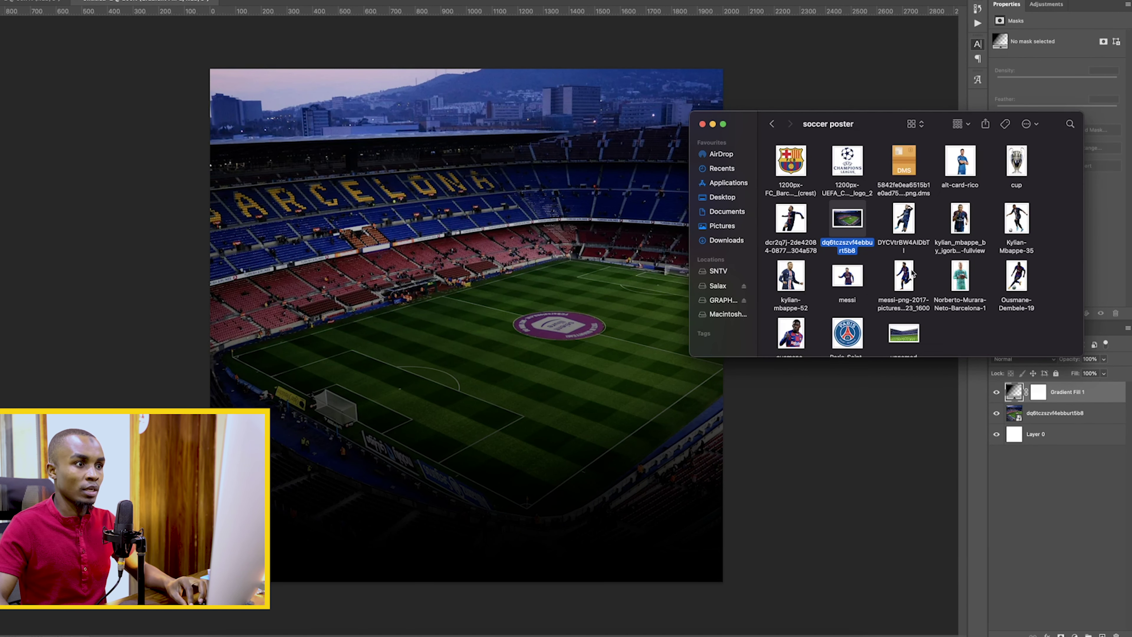
{"action": "key", "text": "Right"}
{"action": "key", "text": "Right"}
{"action": "key", "text": "space"}
{"action": "key", "text": "space"}
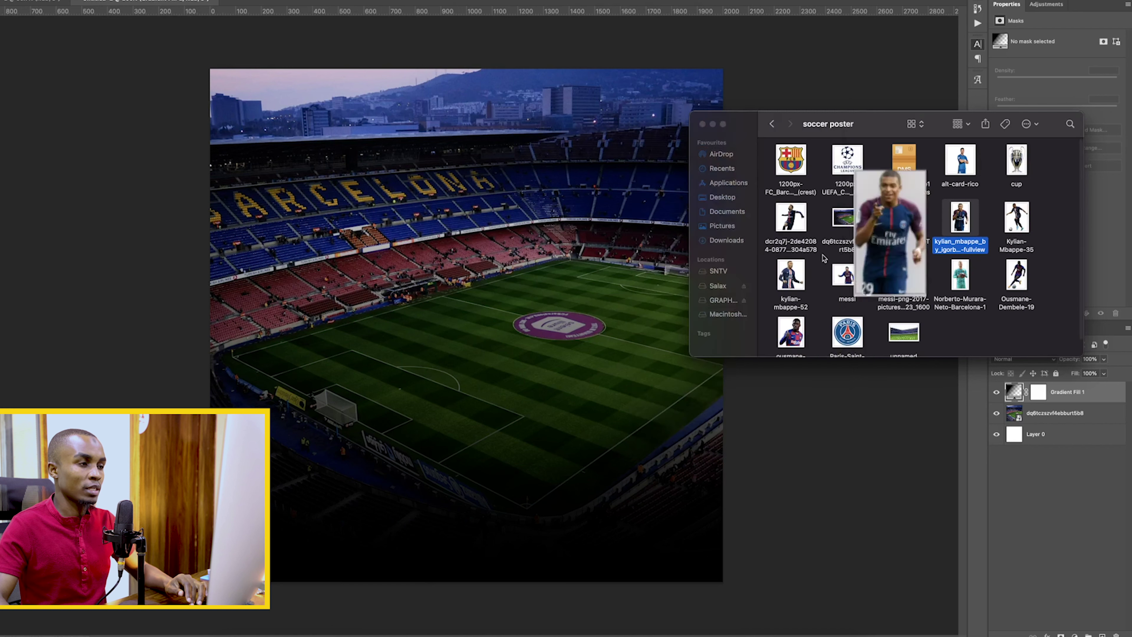
{"action": "left_click", "coordinate": [876, 280]}
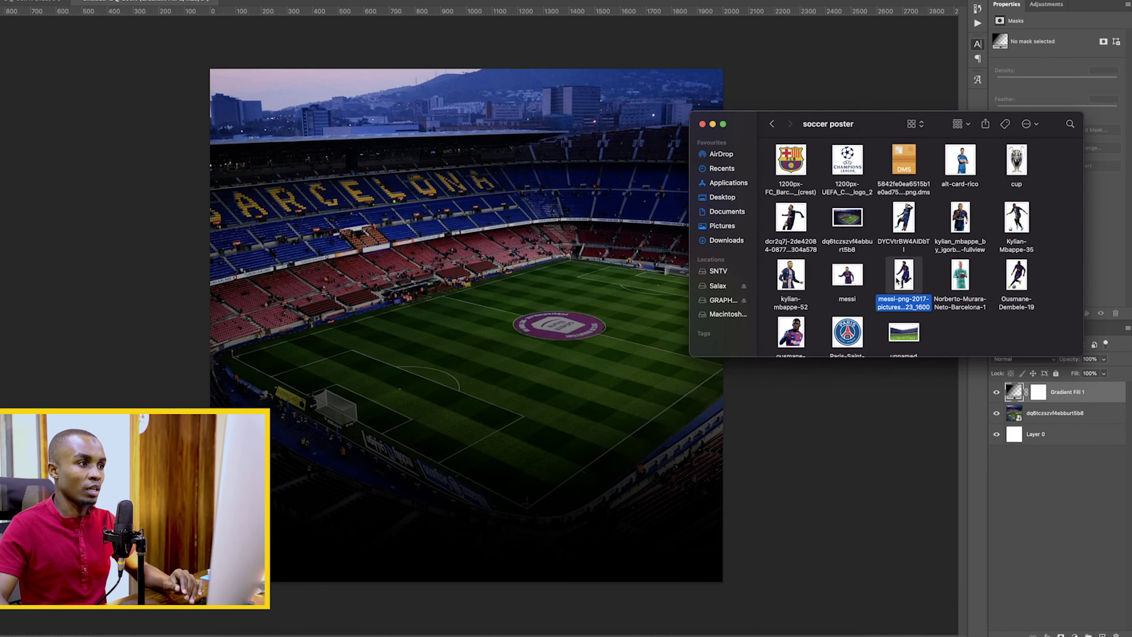
{"action": "key", "text": "space"}
{"action": "key", "text": "space"}
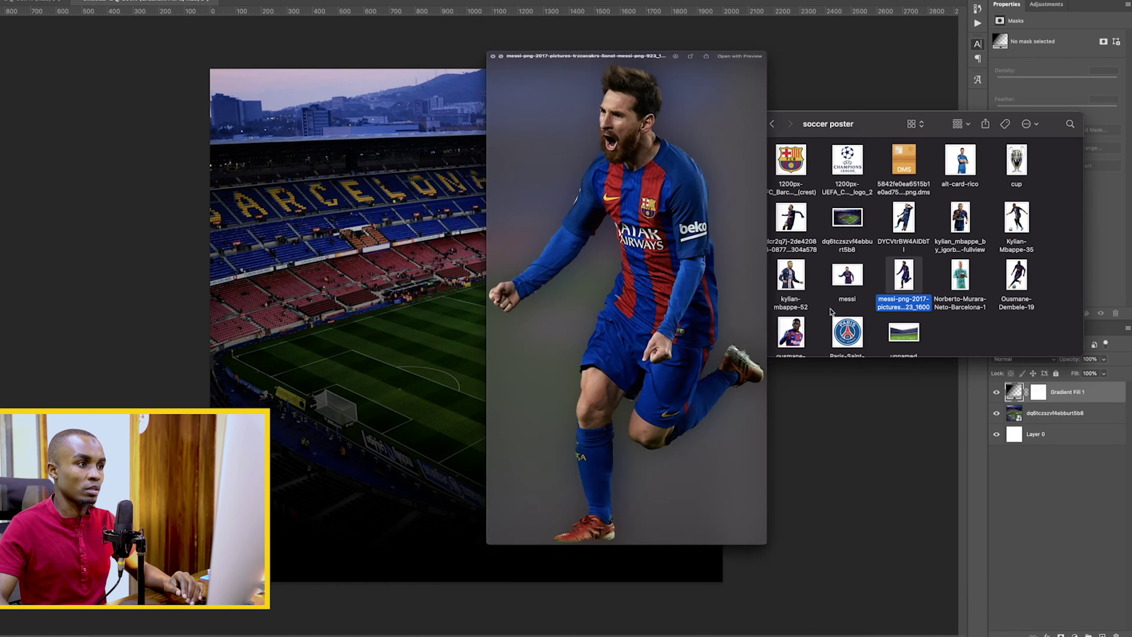
{"action": "left_click", "coordinate": [798, 281]}
{"action": "key", "text": "space"}
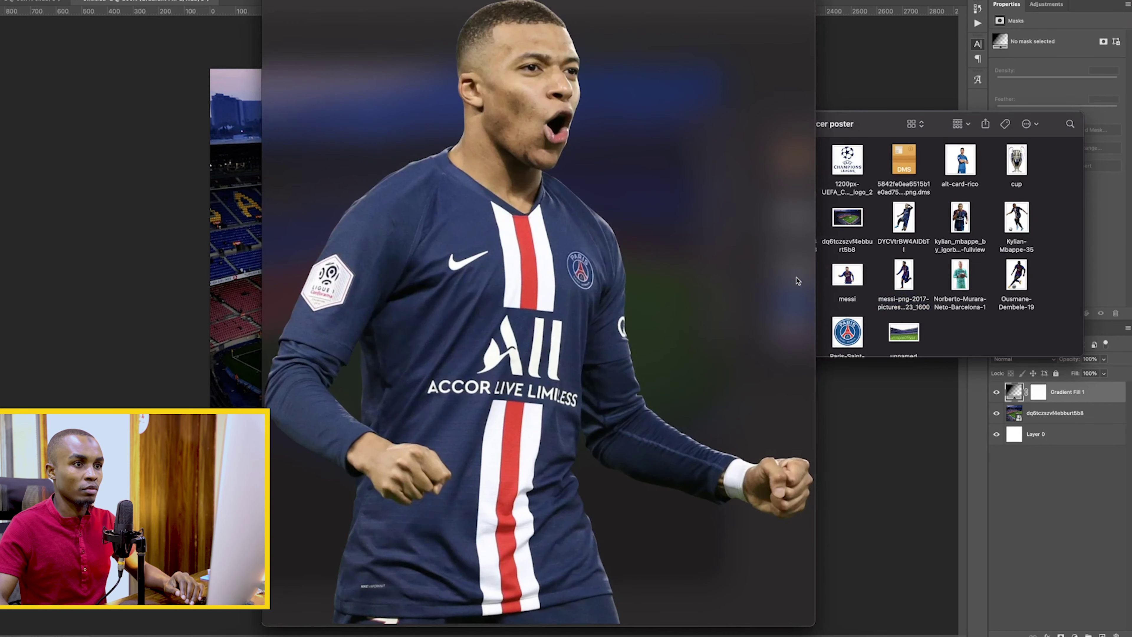
{"action": "key", "text": "space"}
{"action": "left_click", "coordinate": [800, 336]}
{"action": "key", "text": "space"}
{"action": "key", "text": "space"}
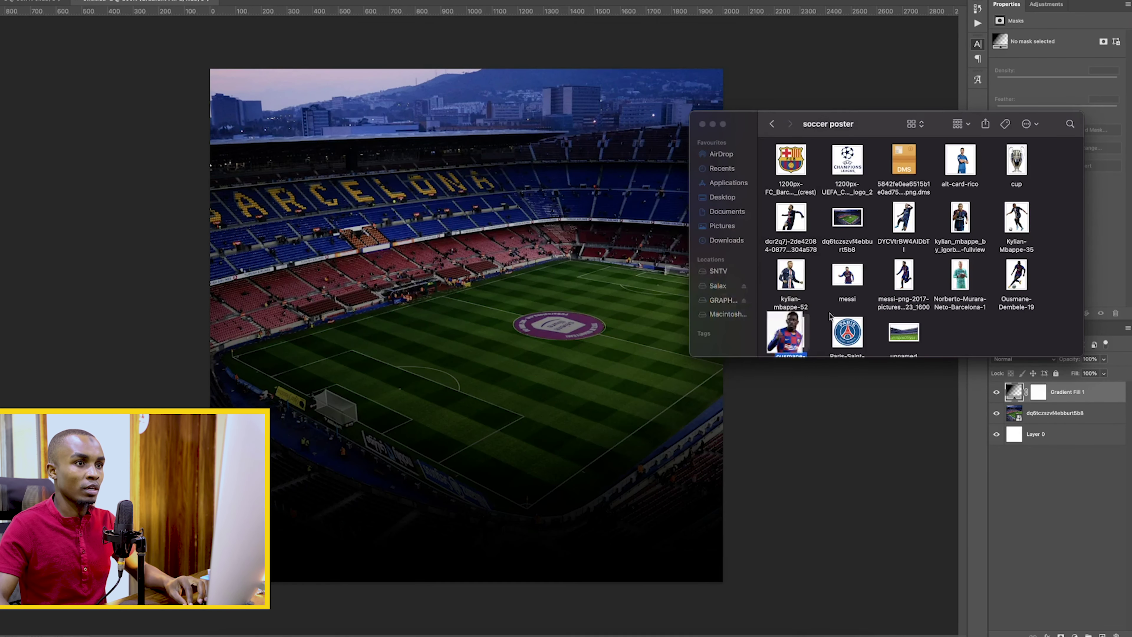
{"action": "left_click", "coordinate": [1017, 279]}
{"action": "key", "text": "space"}
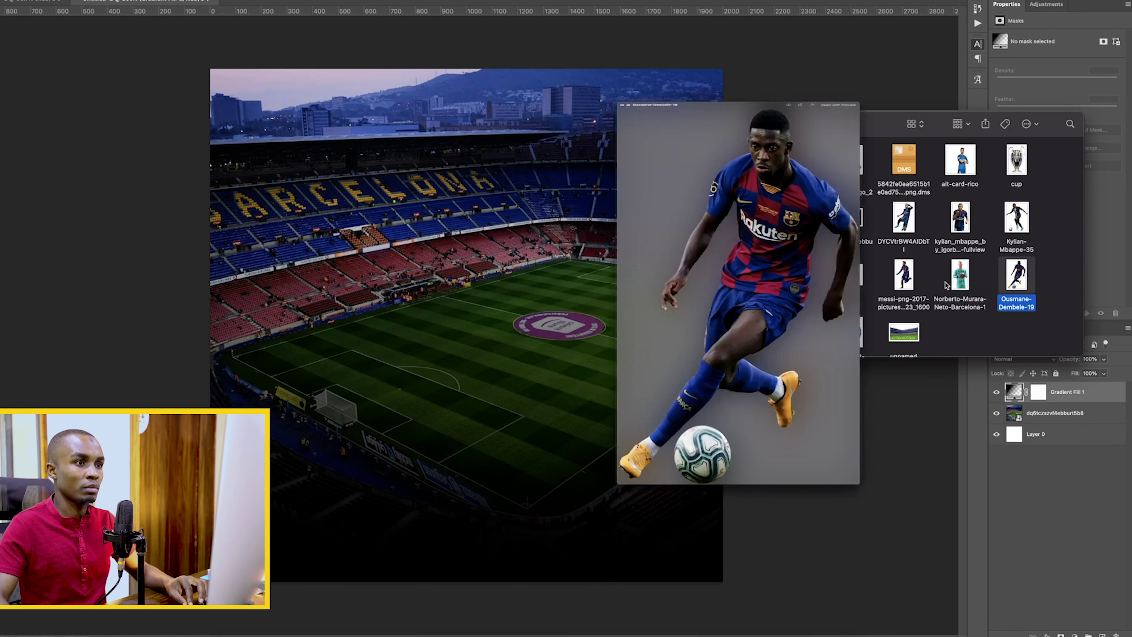
{"action": "key", "text": "space"}
{"action": "left_click", "coordinate": [1008, 218]}
{"action": "key", "text": "space"}
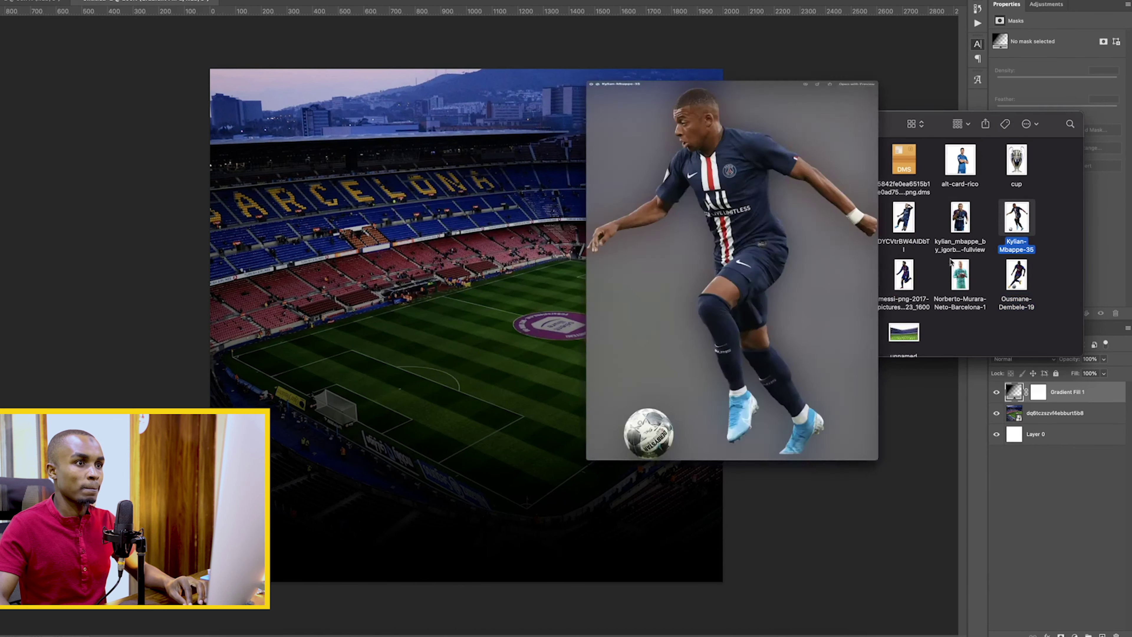
{"action": "key", "text": "space"}
{"action": "left_click", "coordinate": [950, 228]}
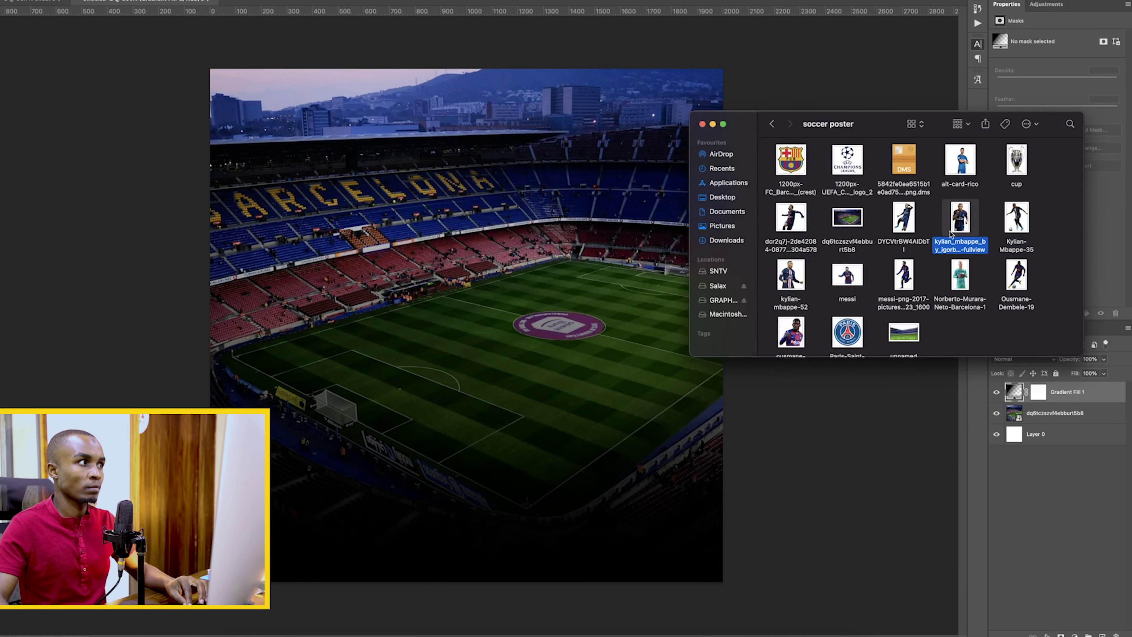
{"action": "key", "text": "space"}
{"action": "key", "text": "space"}
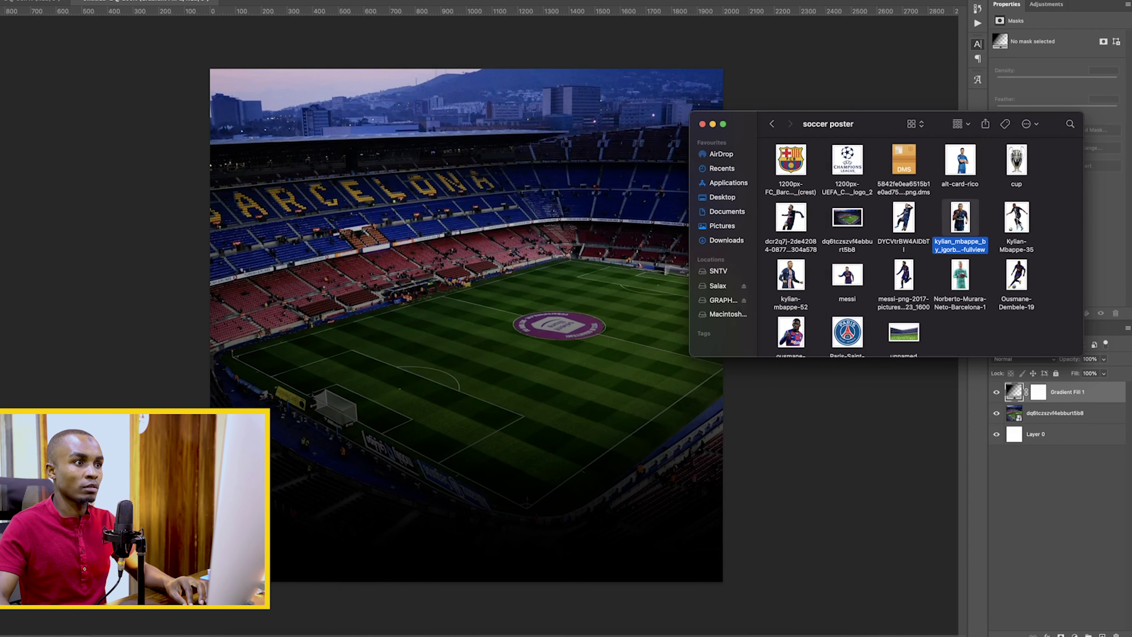
{"action": "key", "text": "Right"}
{"action": "key", "text": "space"}
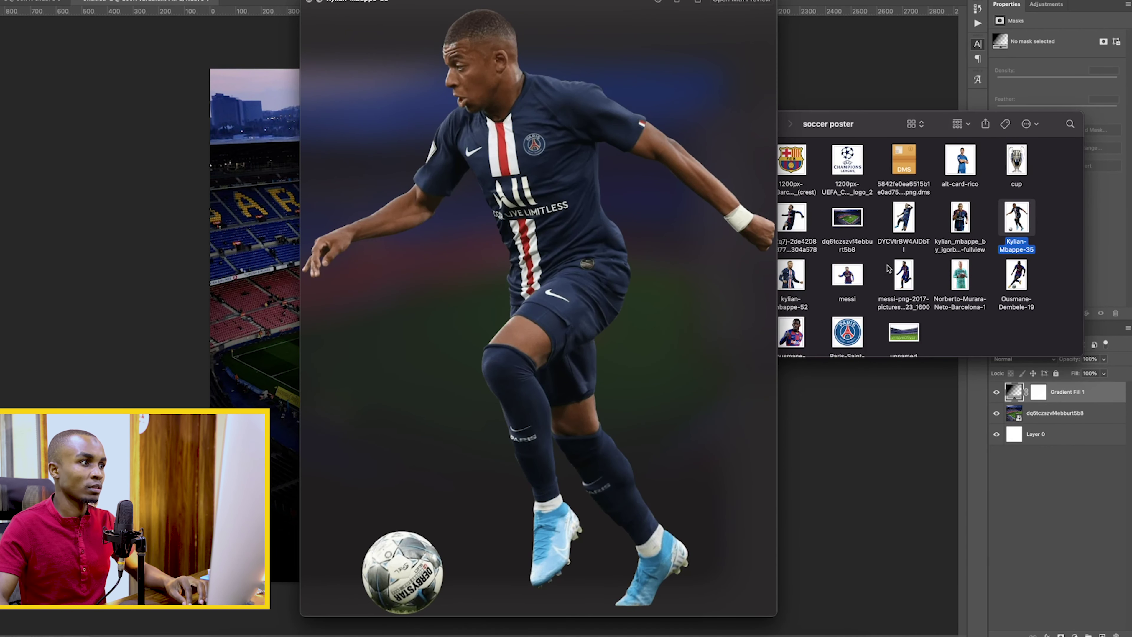
{"action": "key", "text": "space"}
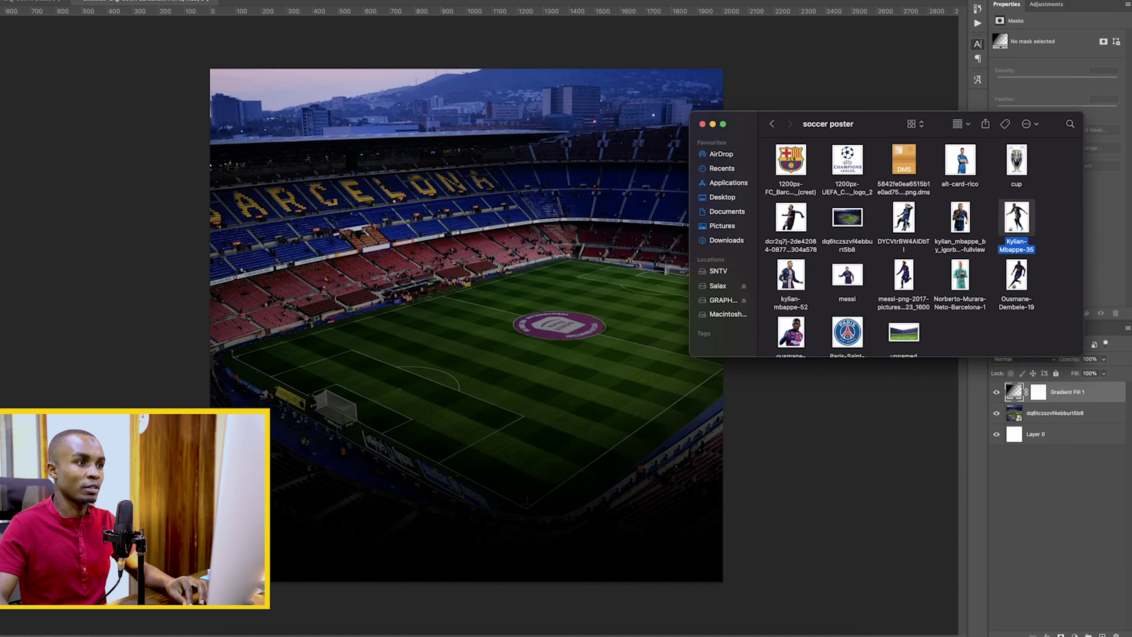
{"action": "key", "text": "Left"}
{"action": "key", "text": "Left"}
{"action": "key", "text": "space"}
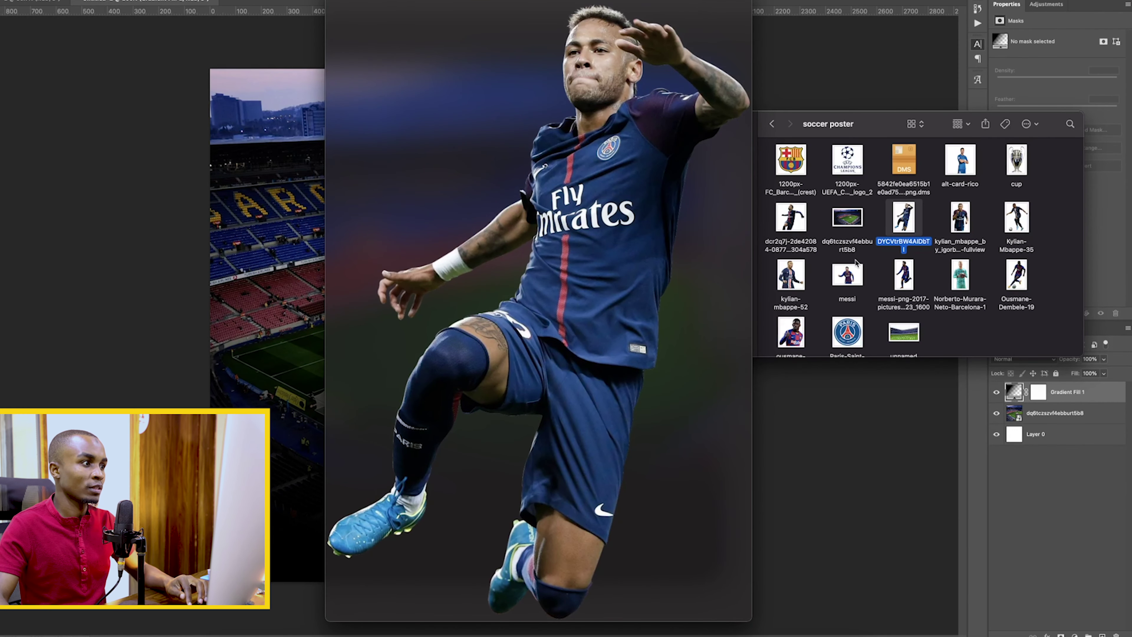
{"action": "key", "text": "space"}
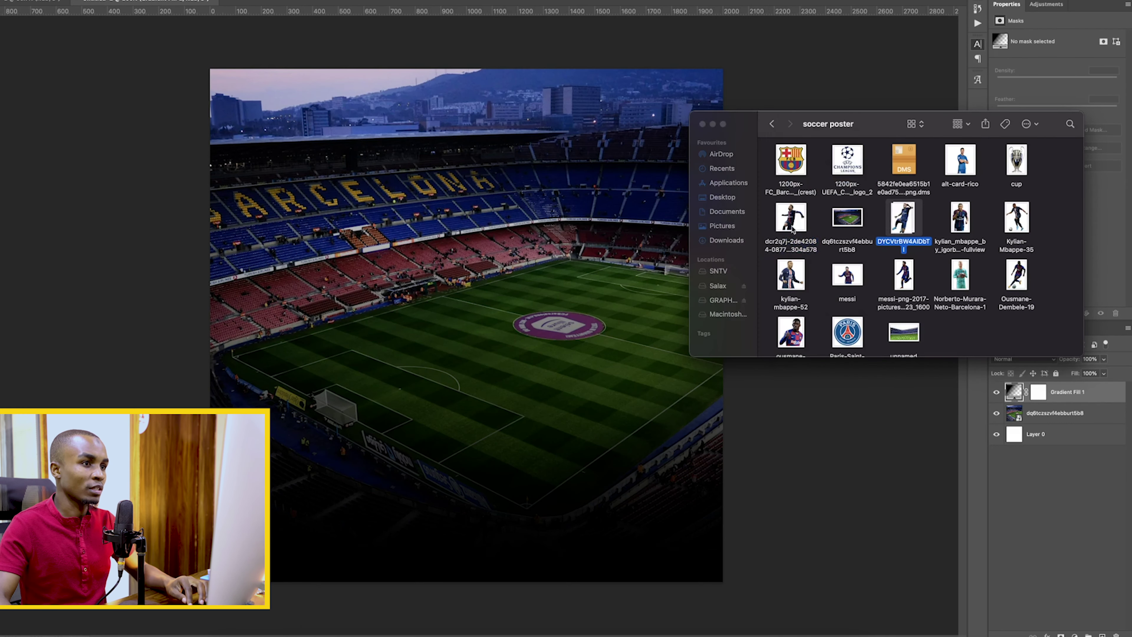
{"action": "left_click", "coordinate": [792, 244]}
{"action": "key", "text": "space"}
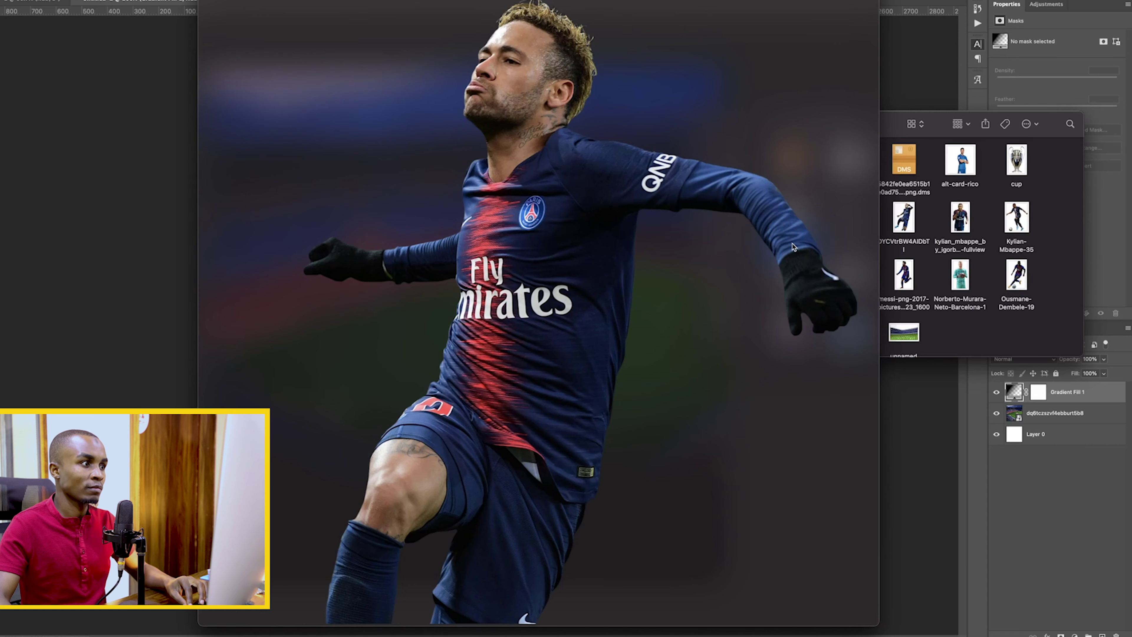
{"action": "left_click", "coordinate": [914, 222]}
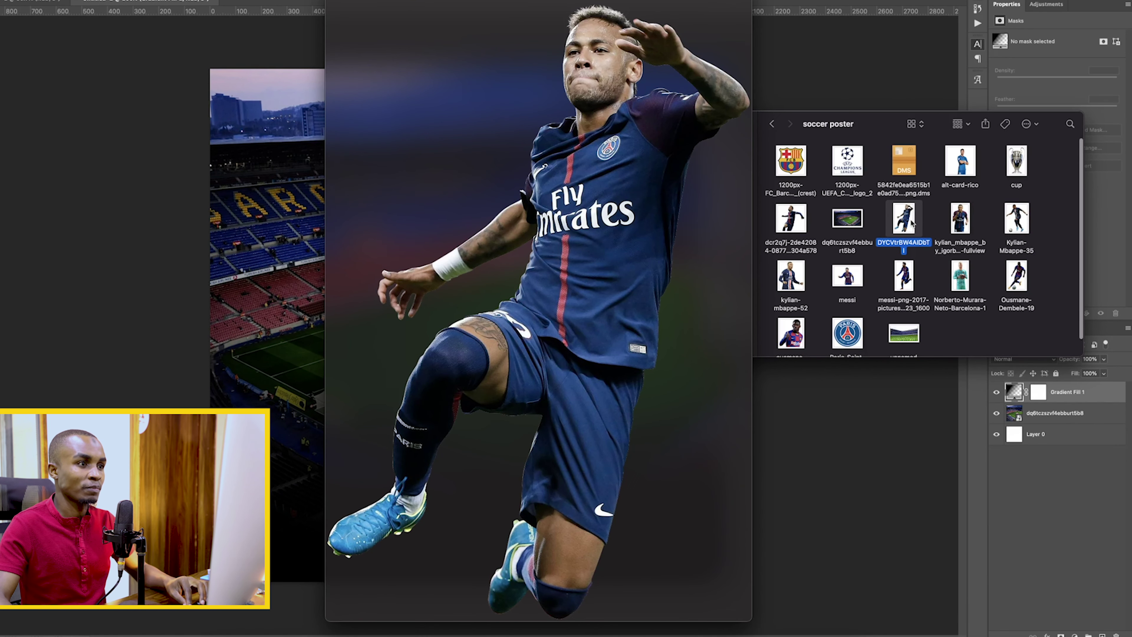
{"action": "key", "text": "space"}
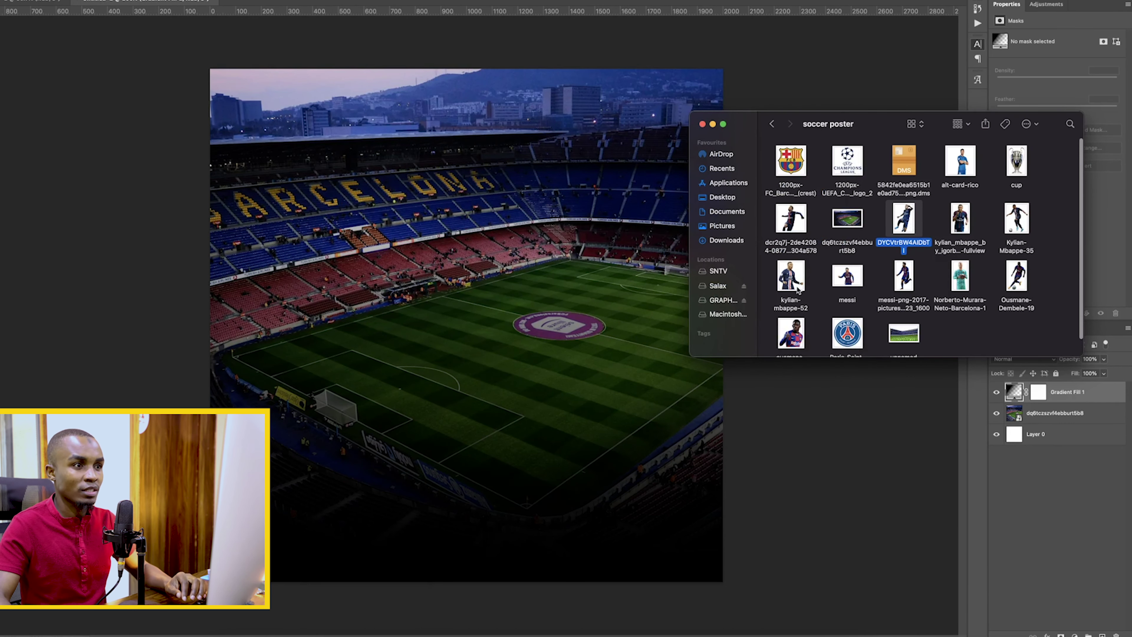
{"action": "left_click", "coordinate": [792, 287]}
{"action": "left_click", "coordinate": [845, 280]}
{"action": "key", "text": "space"}
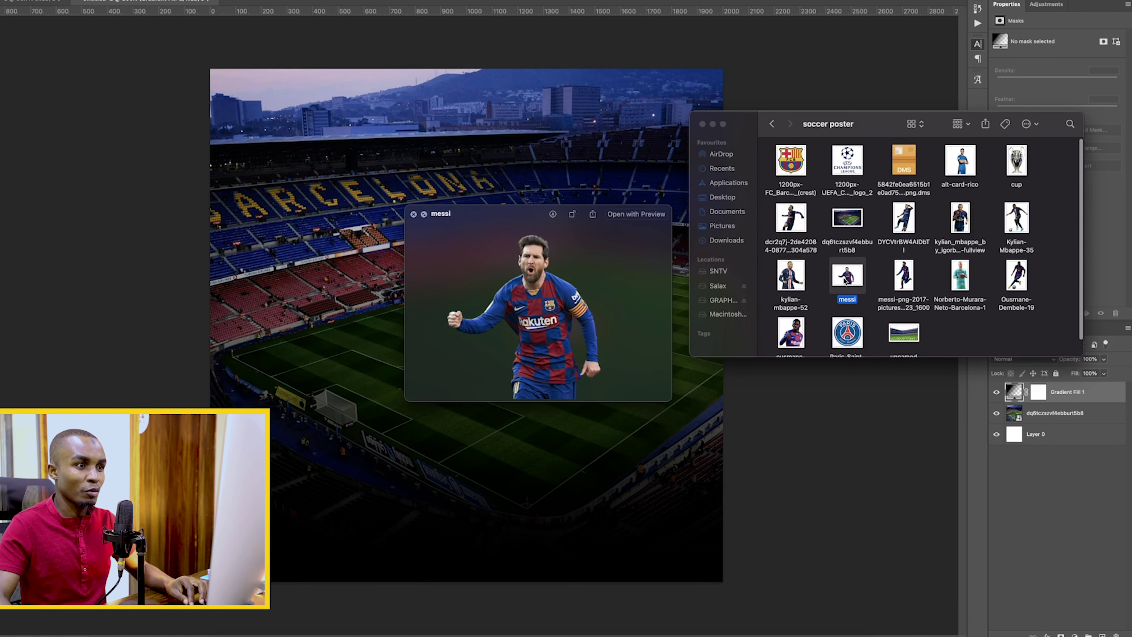
{"action": "key", "text": "space"}
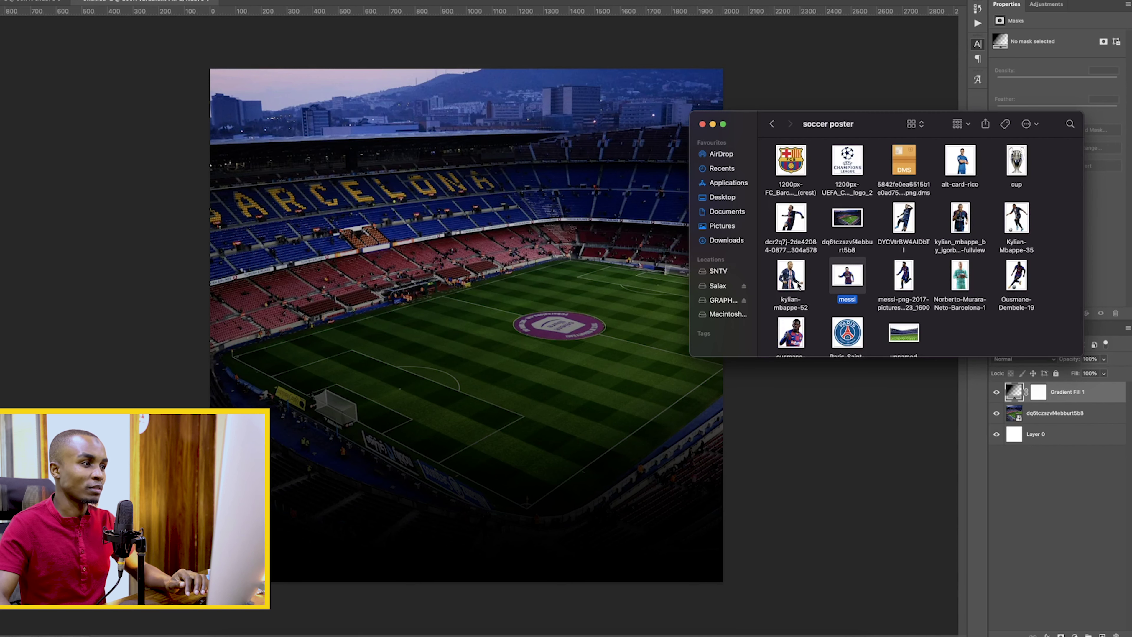
{"action": "key", "text": "Right"}
- Scale and position the Messi cutout over the stadium to about 1606 × 2803 px, then commit
{"action": "key", "text": "space"}
{"action": "key", "text": "space"}
{"action": "left_click", "coordinate": [499, 356]}
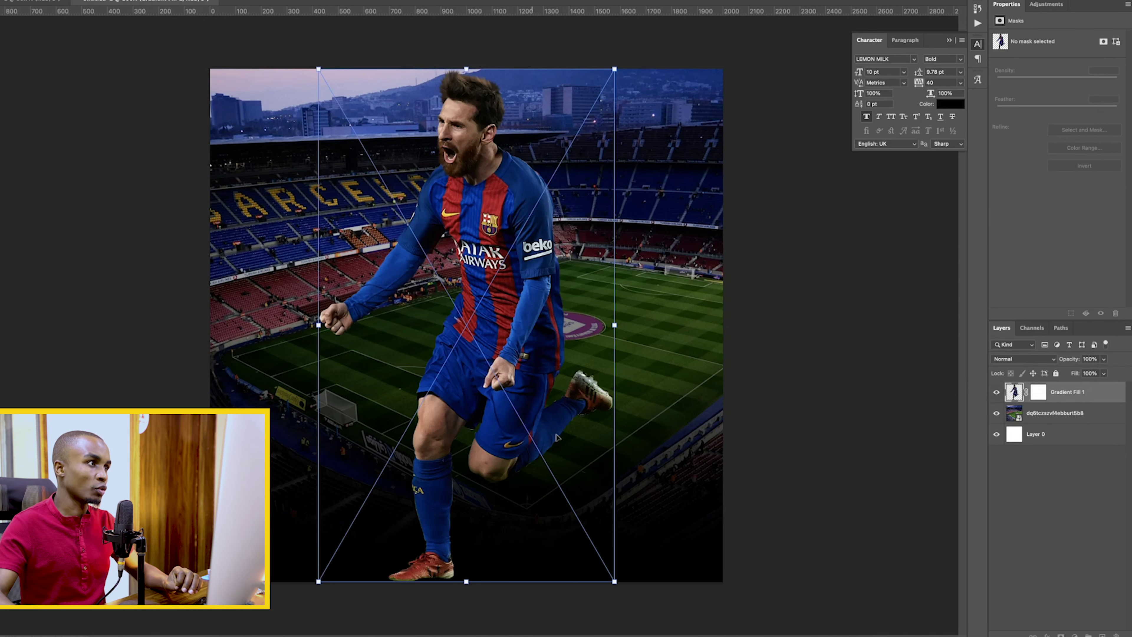
{"action": "left_click_drag", "start_coordinate": [465, 583], "coordinate": [559, 633]}
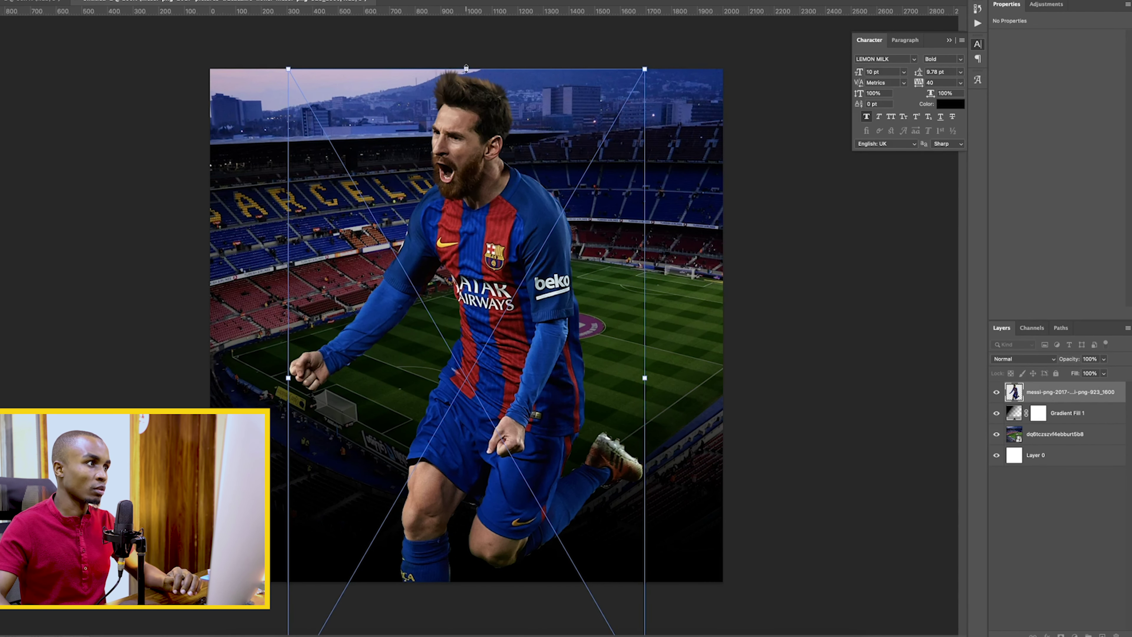
{"action": "left_click_drag", "start_coordinate": [466, 68], "coordinate": [467, 4]}
{"action": "left_click_drag", "start_coordinate": [480, 124], "coordinate": [491, 227]}
{"action": "left_click_drag", "start_coordinate": [454, 95], "coordinate": [472, 62]}
{"action": "left_click_drag", "start_coordinate": [469, 200], "coordinate": [479, 210]}
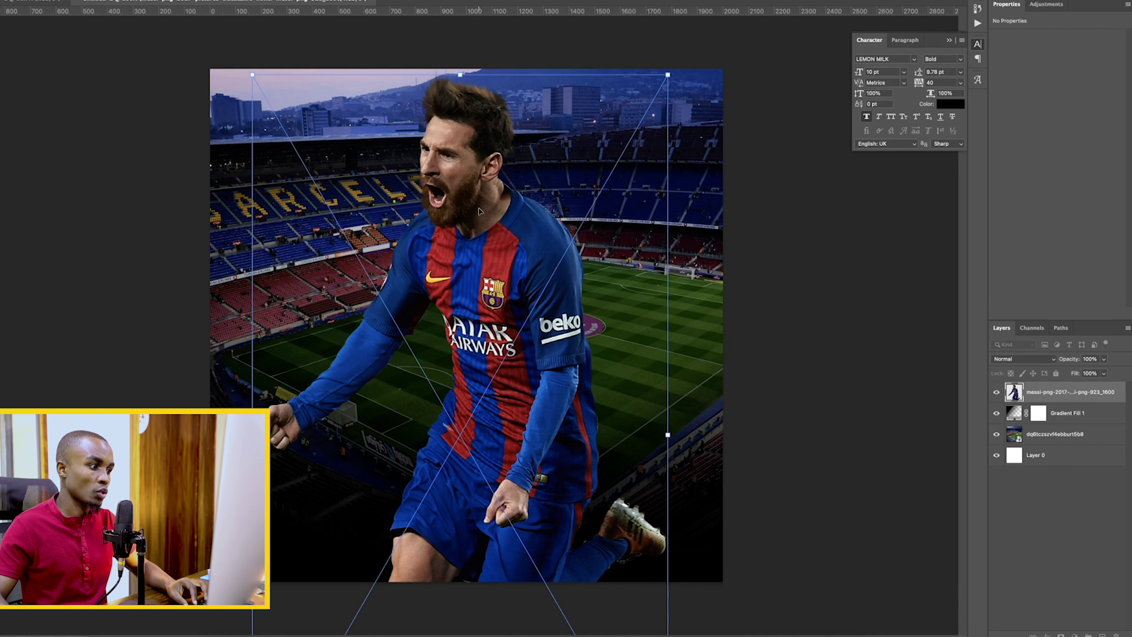
{"action": "left_click_drag", "start_coordinate": [462, 76], "coordinate": [465, 102]}
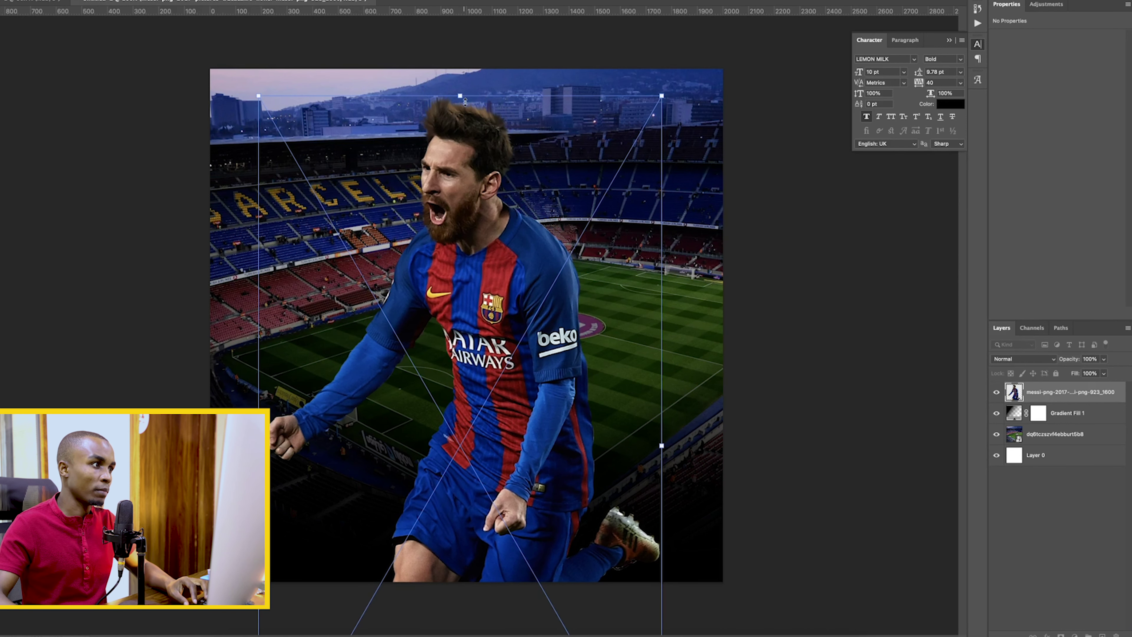
{"action": "left_click_drag", "start_coordinate": [550, 372], "coordinate": [550, 396]}
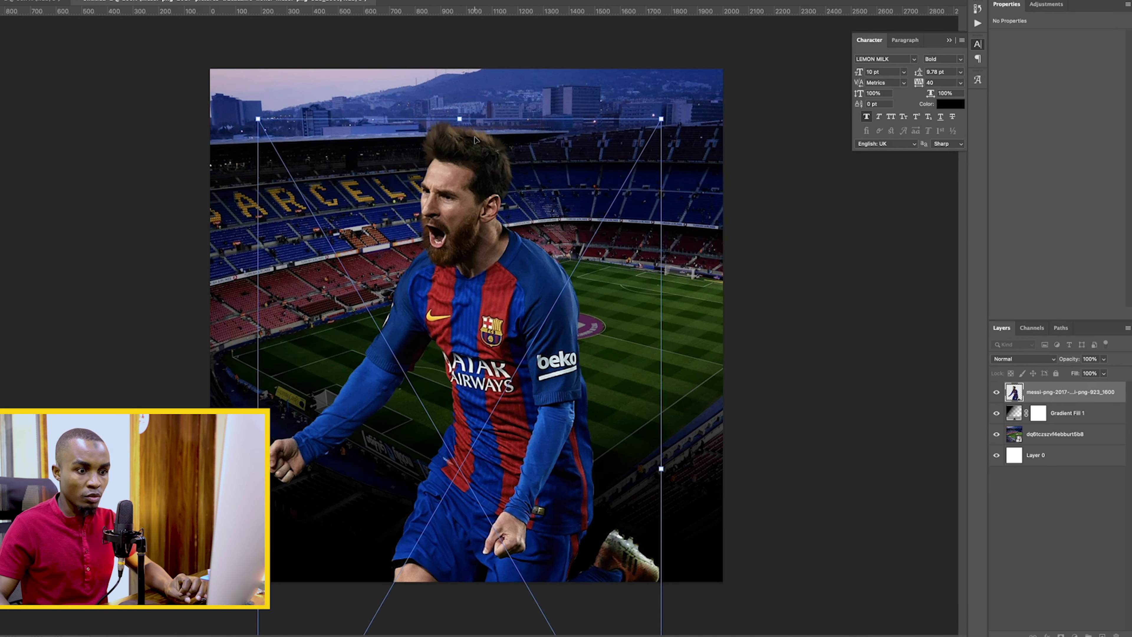
{"action": "left_click_drag", "start_coordinate": [463, 120], "coordinate": [486, 79]}
{"action": "key", "text": "Return"}
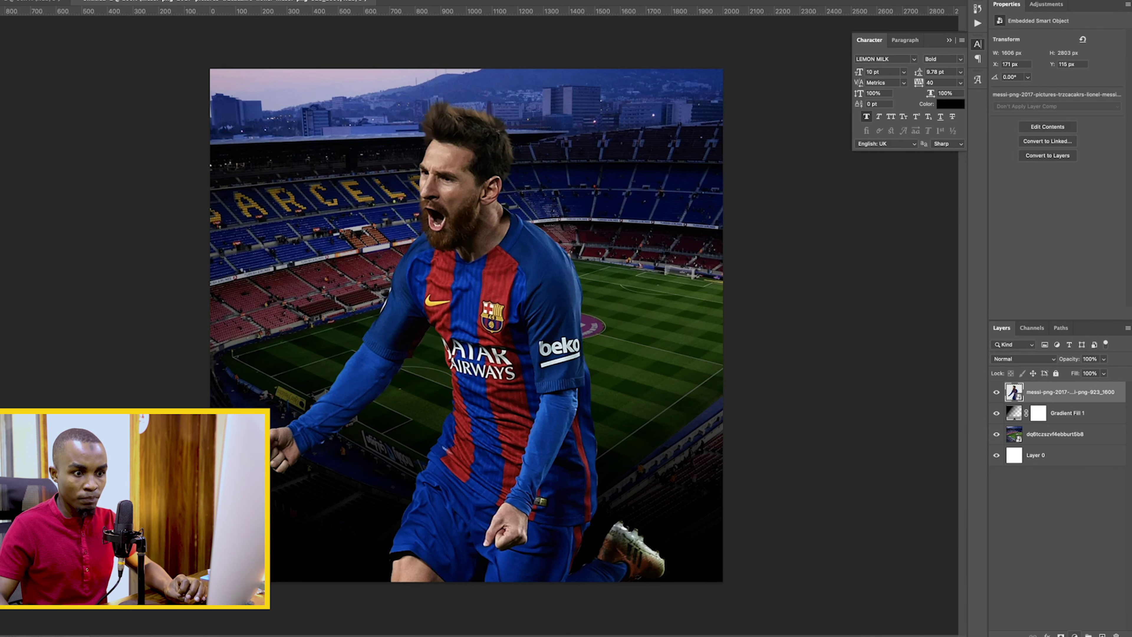
{"action": "left_click", "coordinate": [1075, 633]}
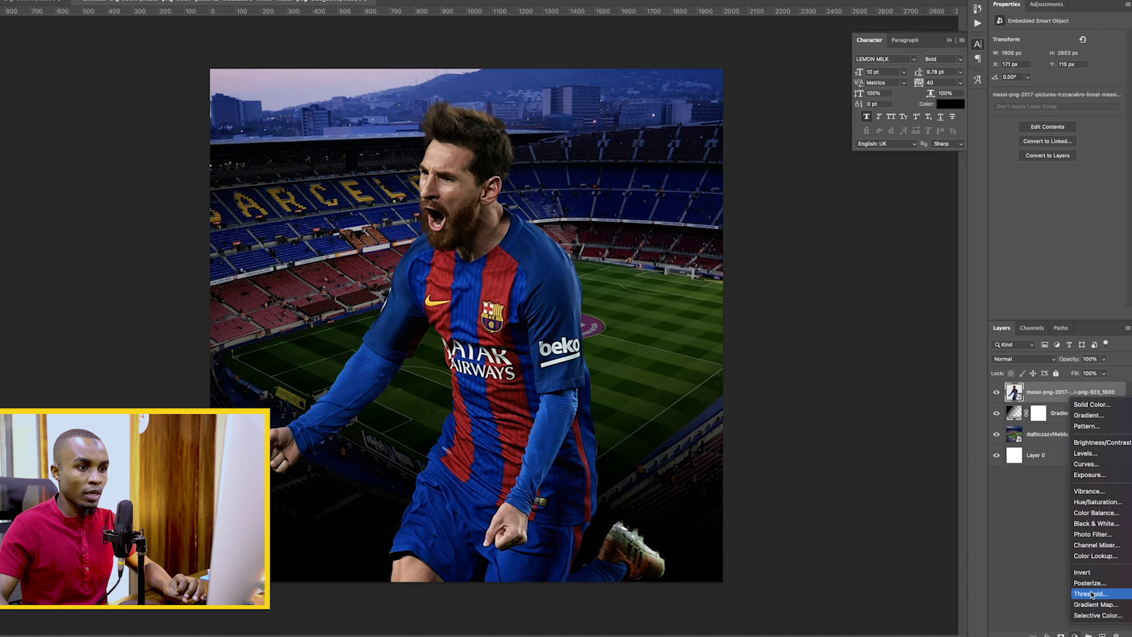
- Add a Gradient Map adjustment clipped to the Messi layer
{"action": "left_click", "coordinate": [1105, 606]}
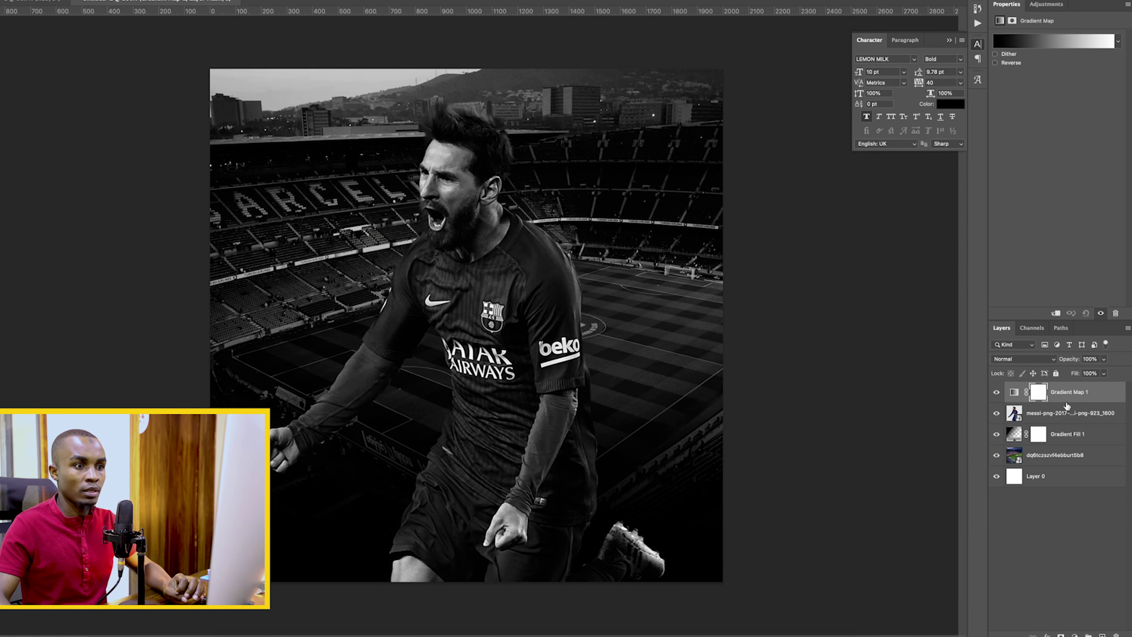
{"action": "left_click", "coordinate": [1057, 314]}
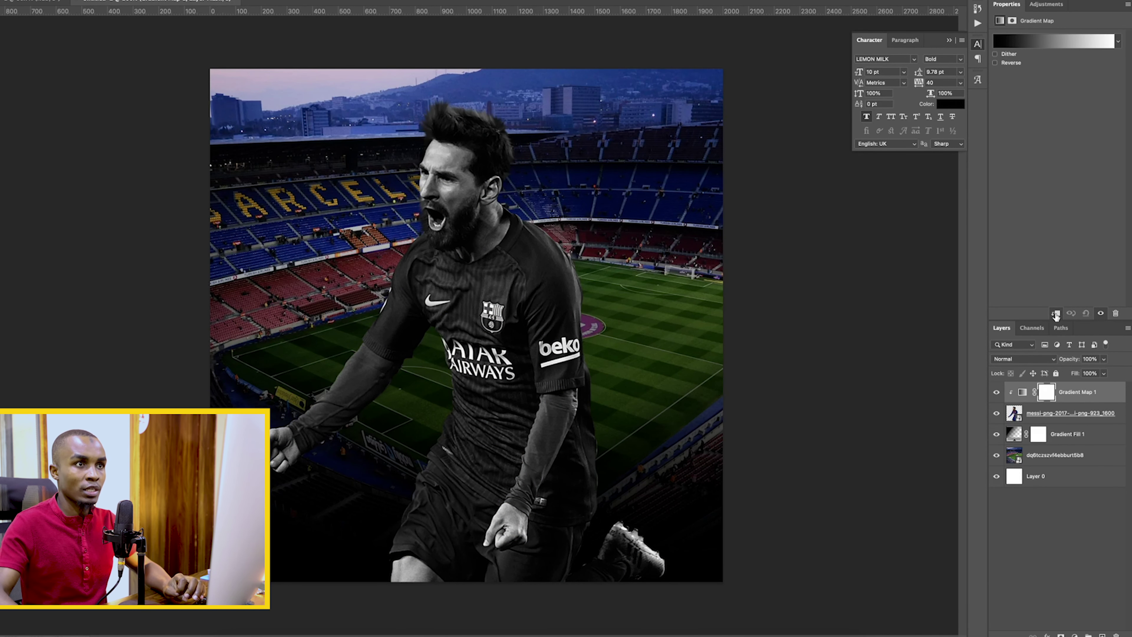
{"action": "left_click", "coordinate": [1025, 393]}
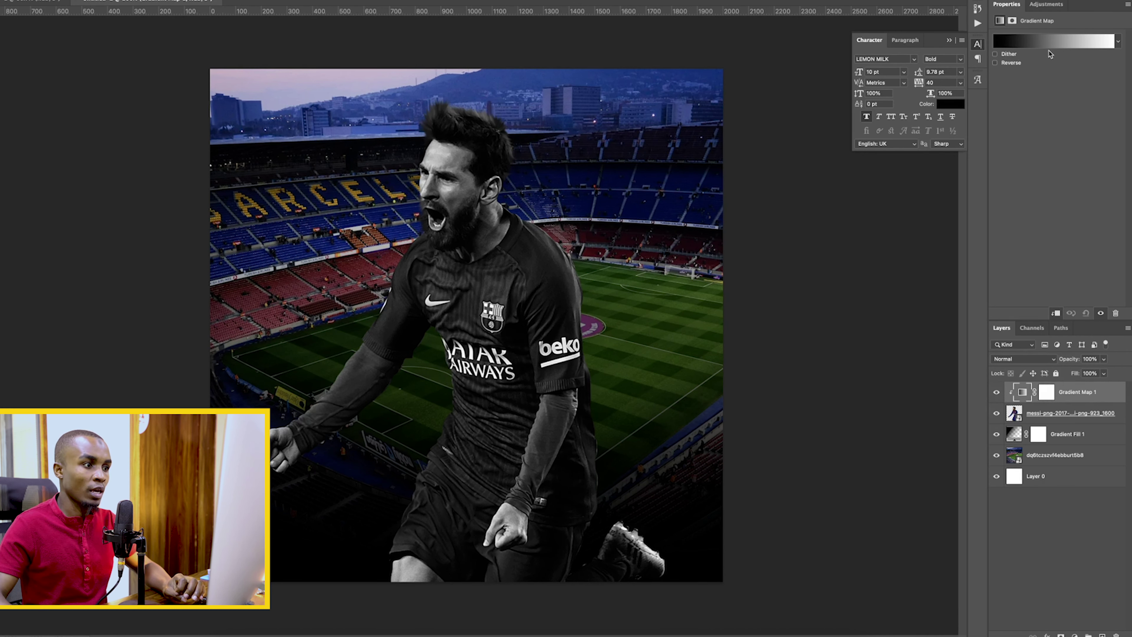
{"action": "left_click", "coordinate": [1043, 41]}
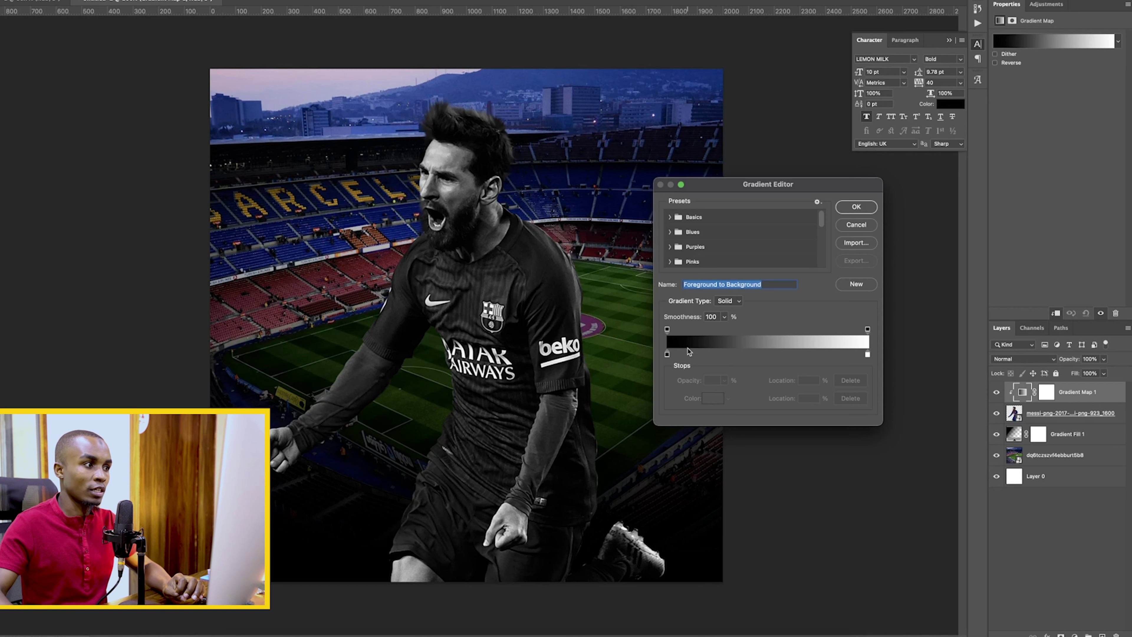
- Set the gradient's dark stop to a deep navy
{"action": "left_click", "coordinate": [667, 355]}
{"action": "left_click", "coordinate": [713, 399]}
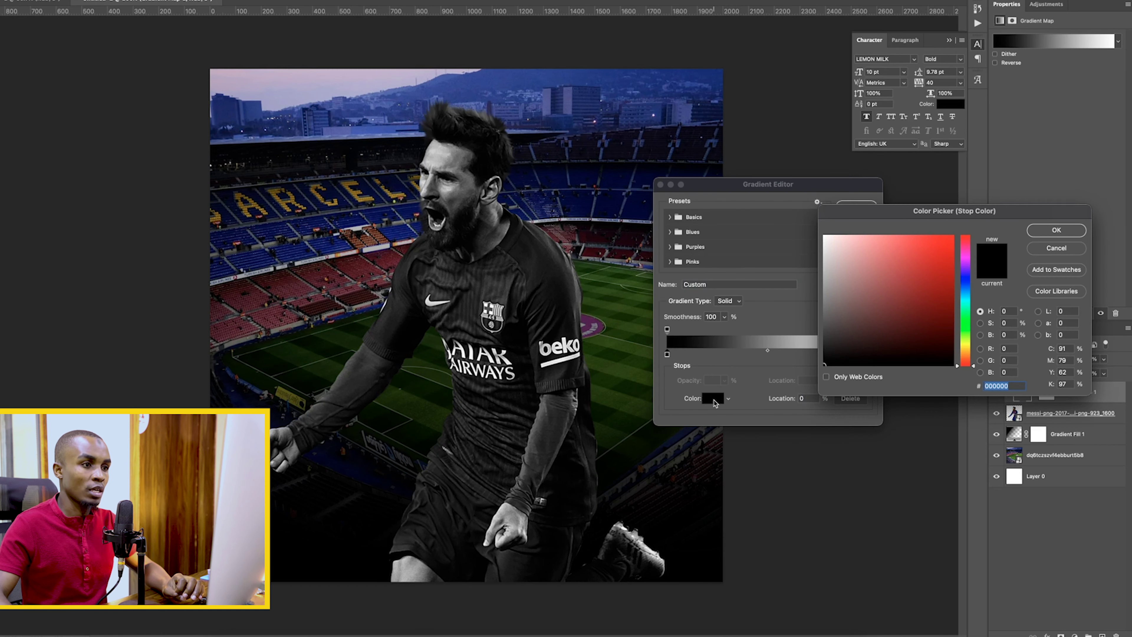
{"action": "left_click_drag", "start_coordinate": [853, 330], "coordinate": [875, 358]}
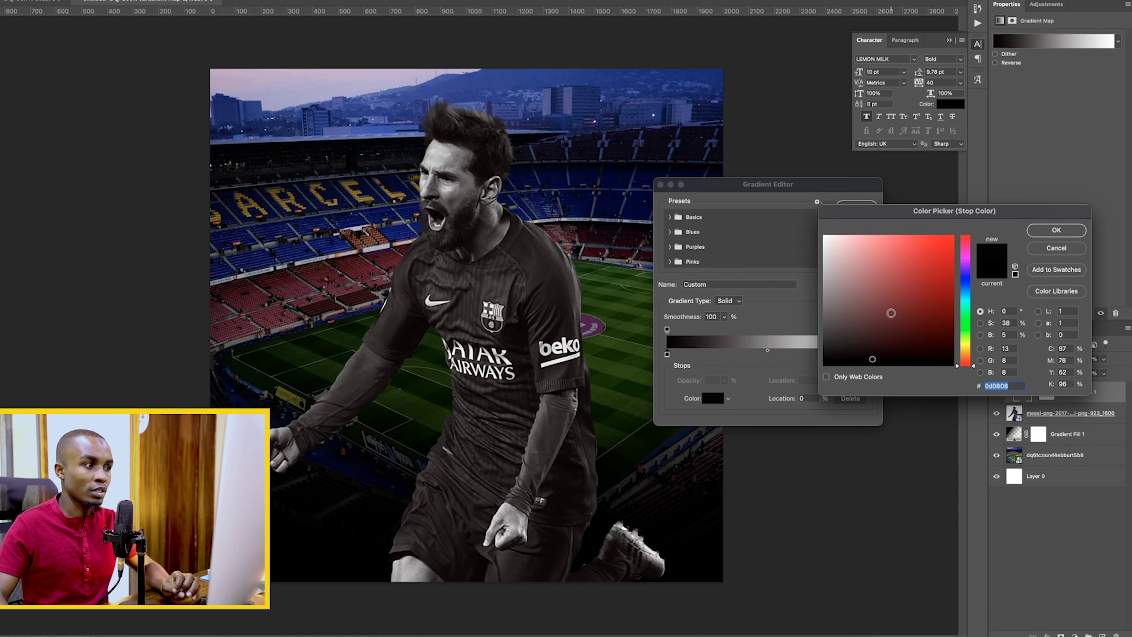
{"action": "mouse_move", "coordinate": [891, 354]}
{"action": "left_mouse_down"}
{"action": "mouse_move", "coordinate": [904, 352]}
{"action": "mouse_move", "coordinate": [845, 335]}
{"action": "left_mouse_up"}
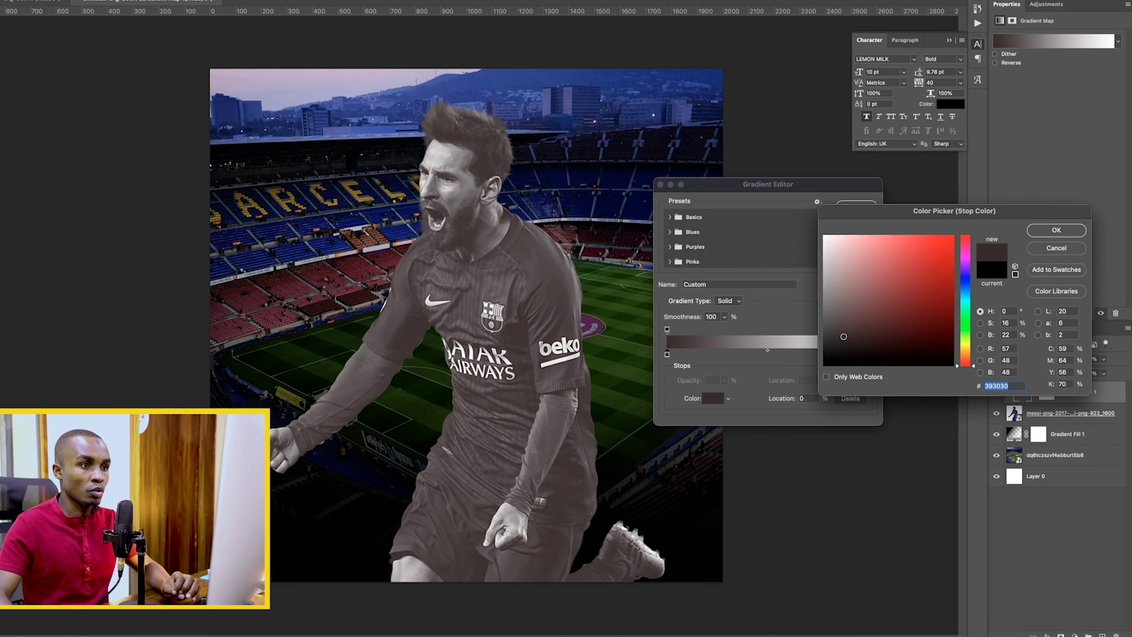
{"action": "left_click", "coordinate": [858, 349]}
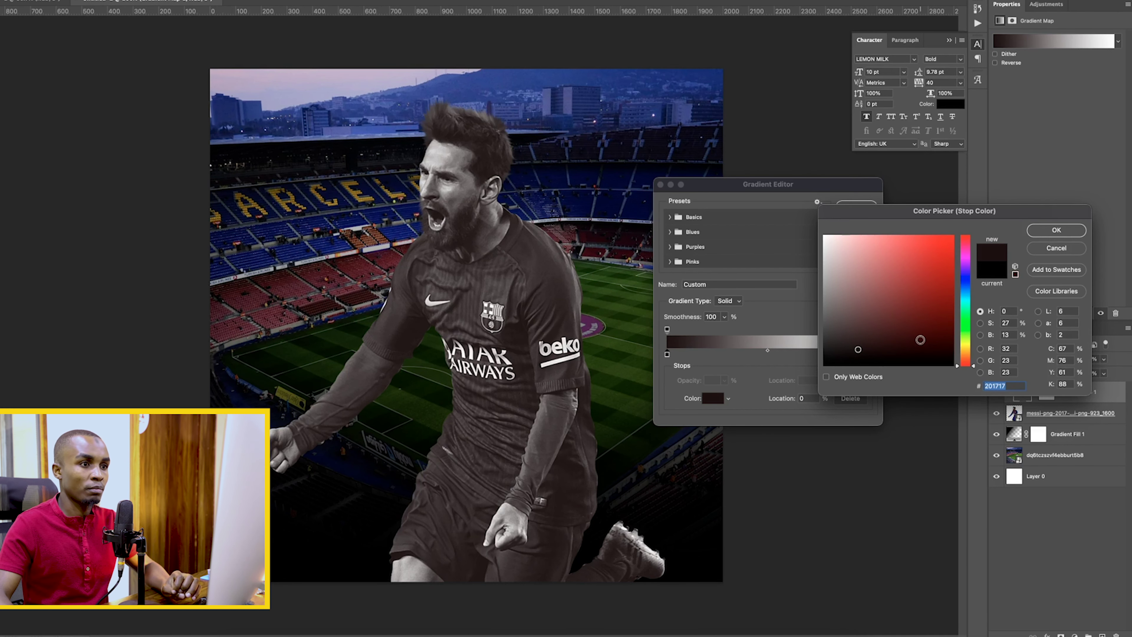
{"action": "left_click", "coordinate": [965, 302]}
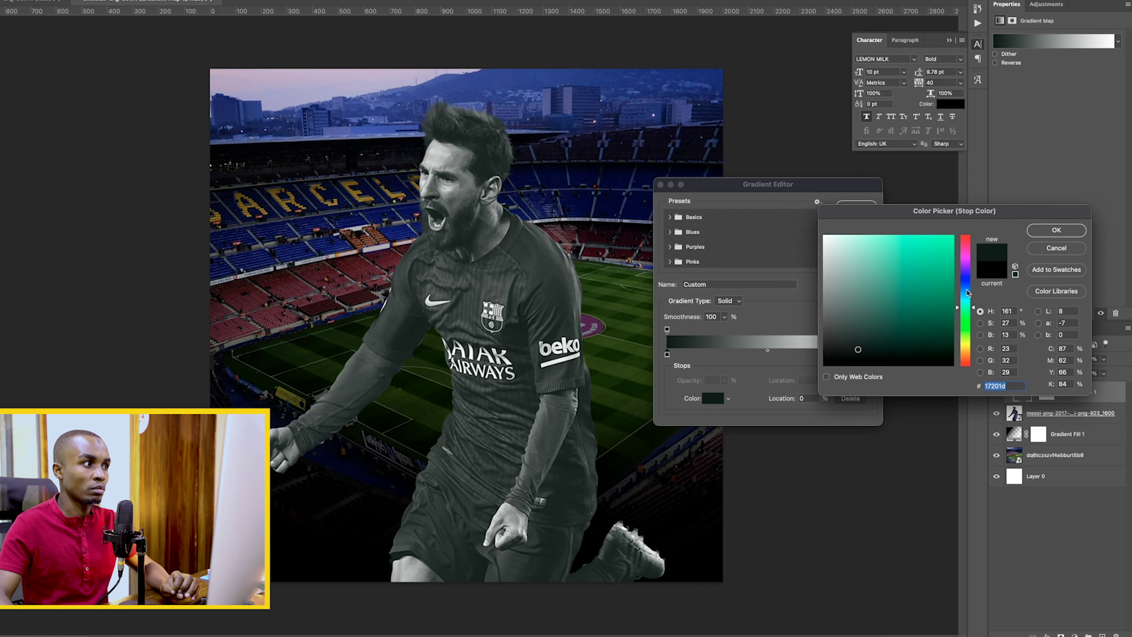
{"action": "left_click_drag", "start_coordinate": [968, 293], "coordinate": [968, 288]}
{"action": "left_click", "coordinate": [947, 332]}
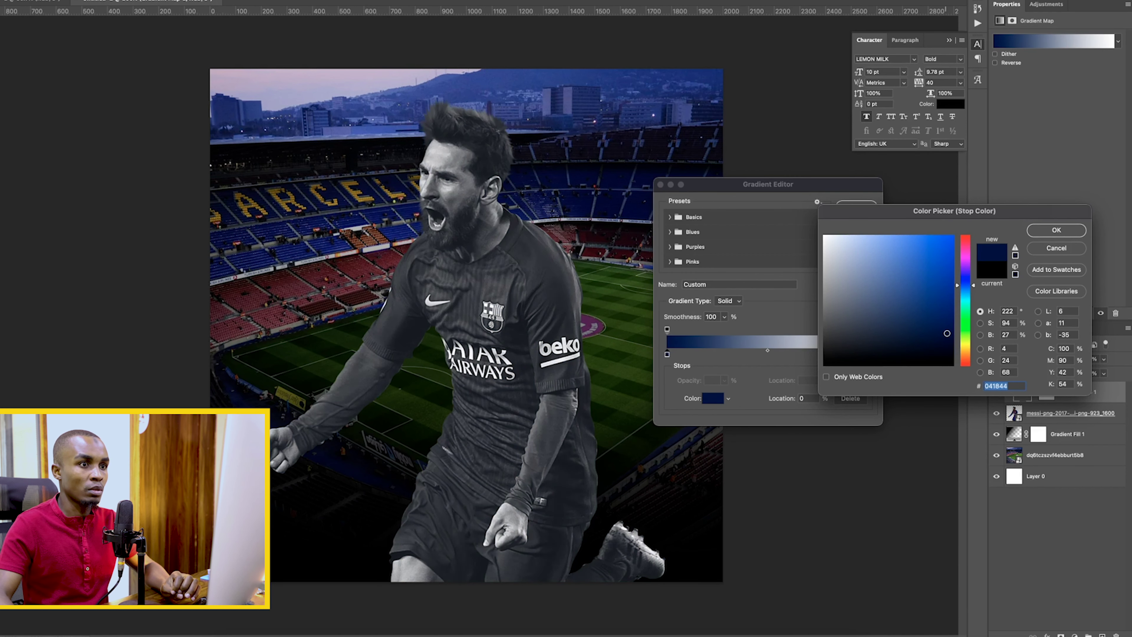
{"action": "left_click_drag", "start_coordinate": [949, 334], "coordinate": [950, 338]}
{"action": "left_click", "coordinate": [1056, 230]}
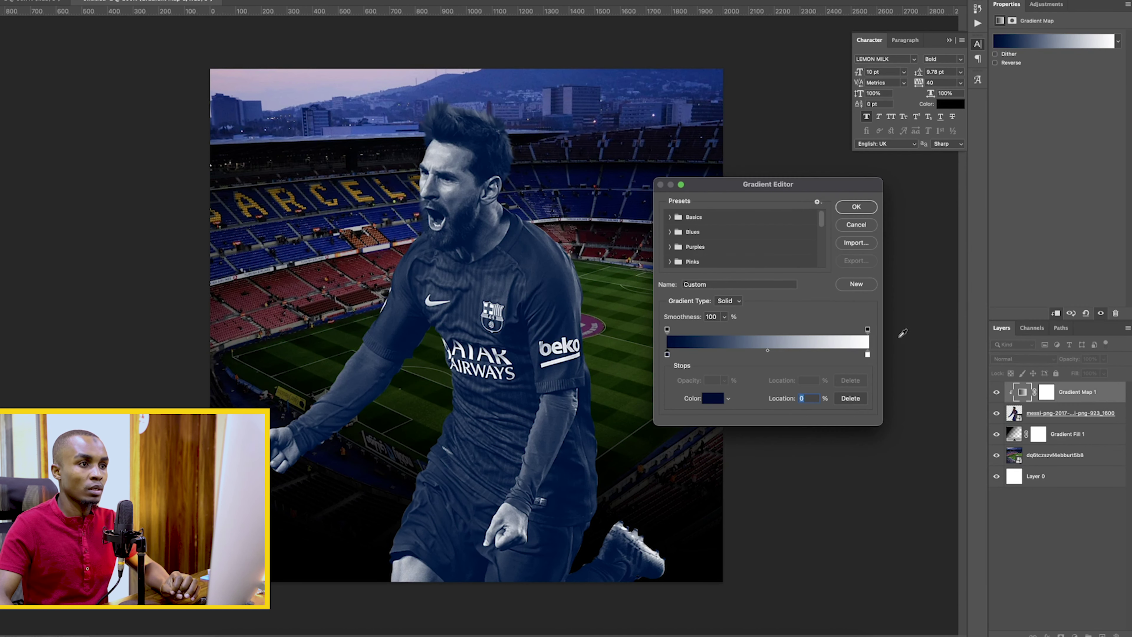
- Set the gradient's light stop to pale blue ddf5fd
{"action": "left_click", "coordinate": [868, 354]}
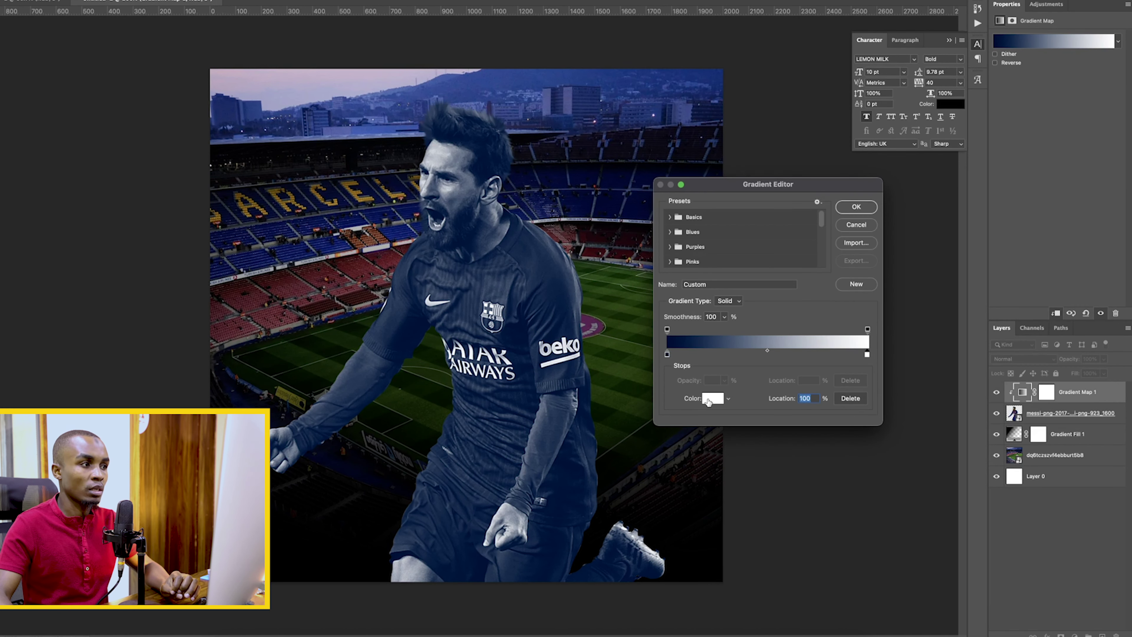
{"action": "left_click", "coordinate": [712, 399]}
{"action": "left_click", "coordinate": [963, 295]}
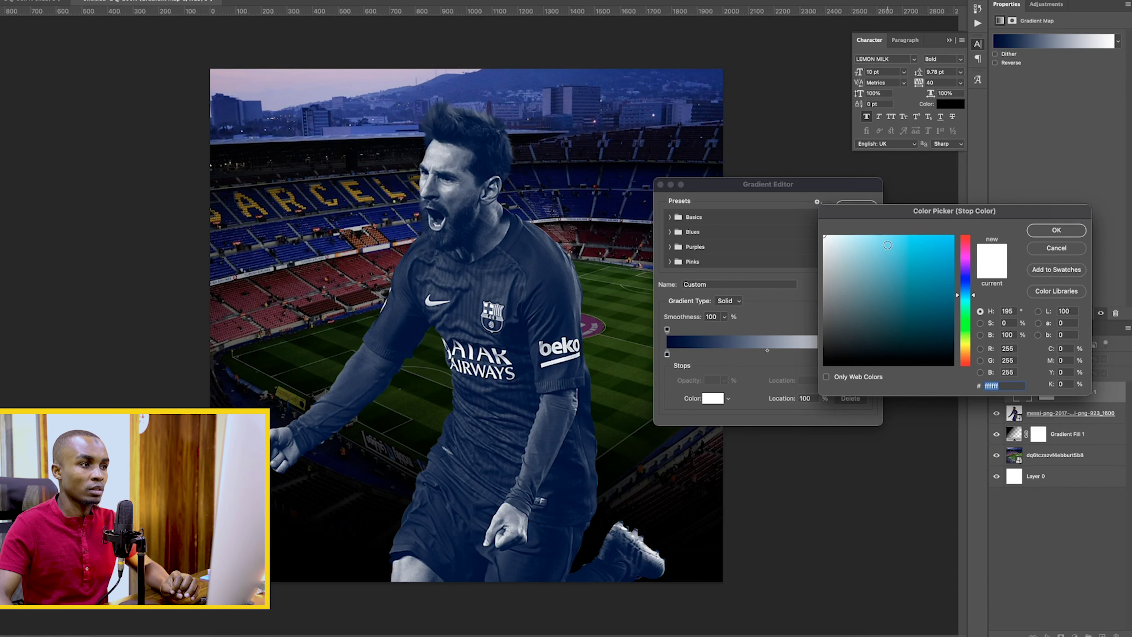
{"action": "left_click", "coordinate": [863, 239]}
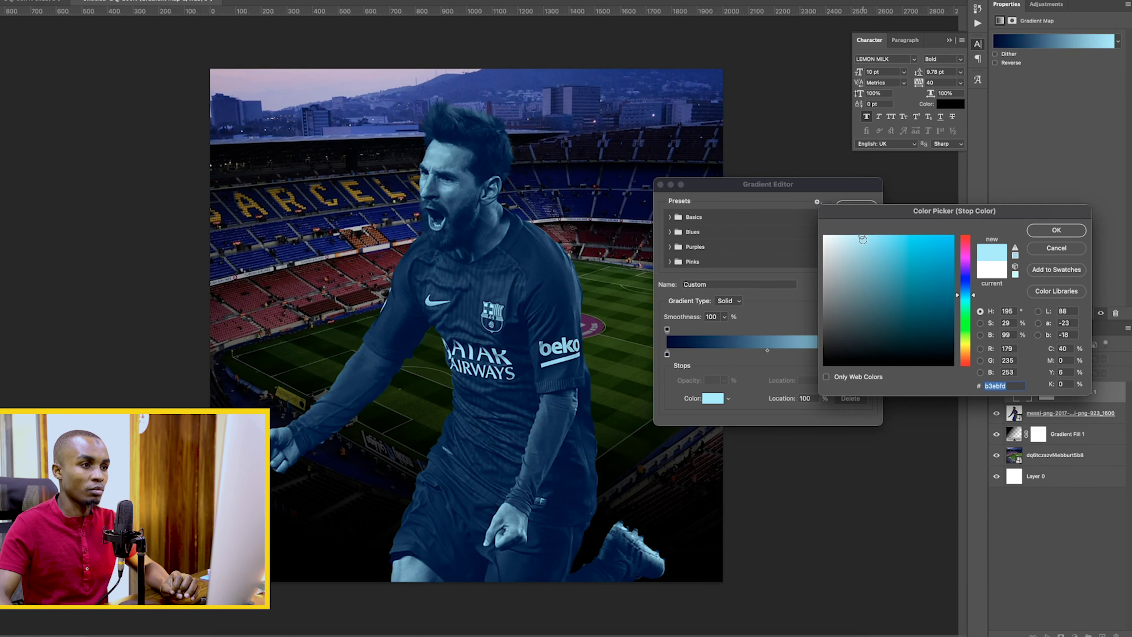
{"action": "left_click", "coordinate": [948, 238]}
{"action": "left_click_drag", "start_coordinate": [854, 240], "coordinate": [840, 235]}
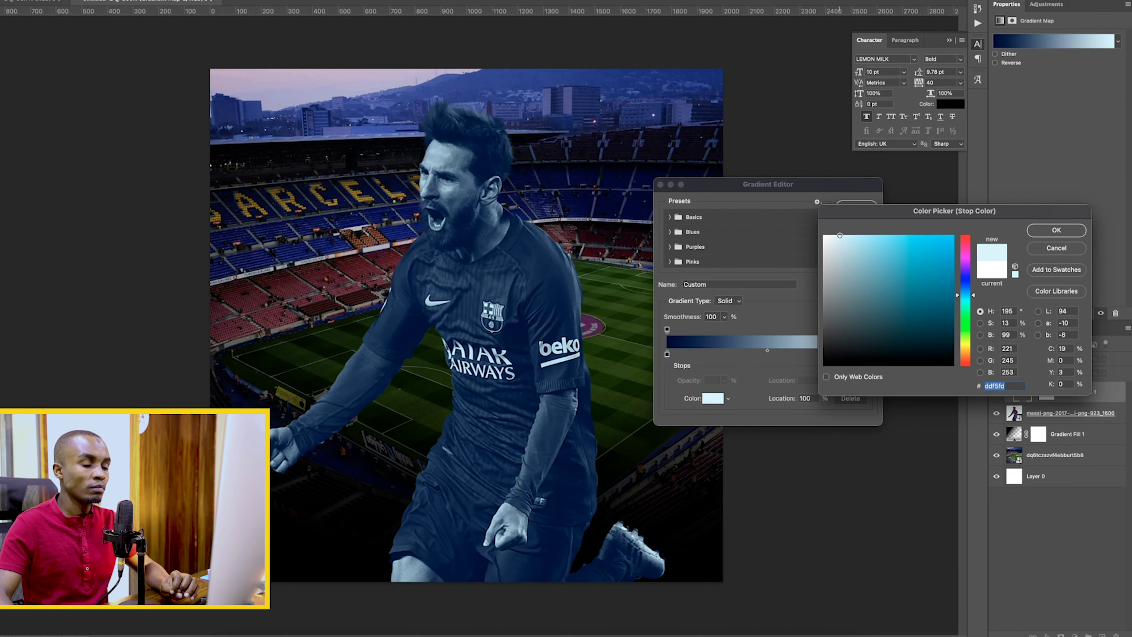
{"action": "left_click", "coordinate": [1056, 230]}
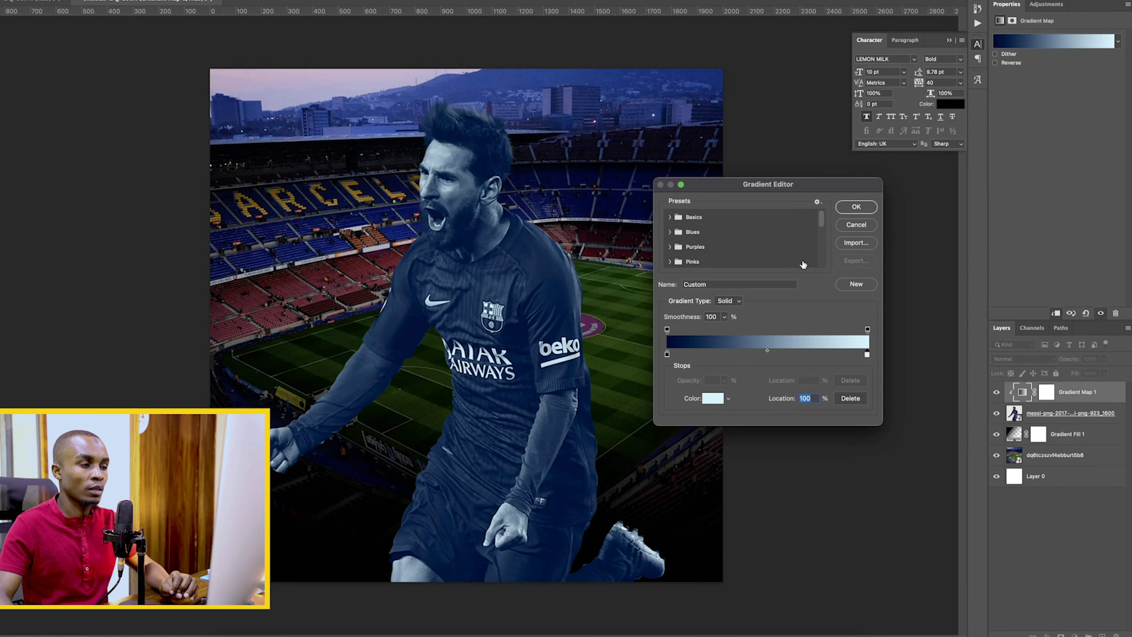
- Refine the dark stop to navy 031c55, apply the gradient, and hide Gradient Fill 1
{"action": "left_click", "coordinate": [667, 354]}
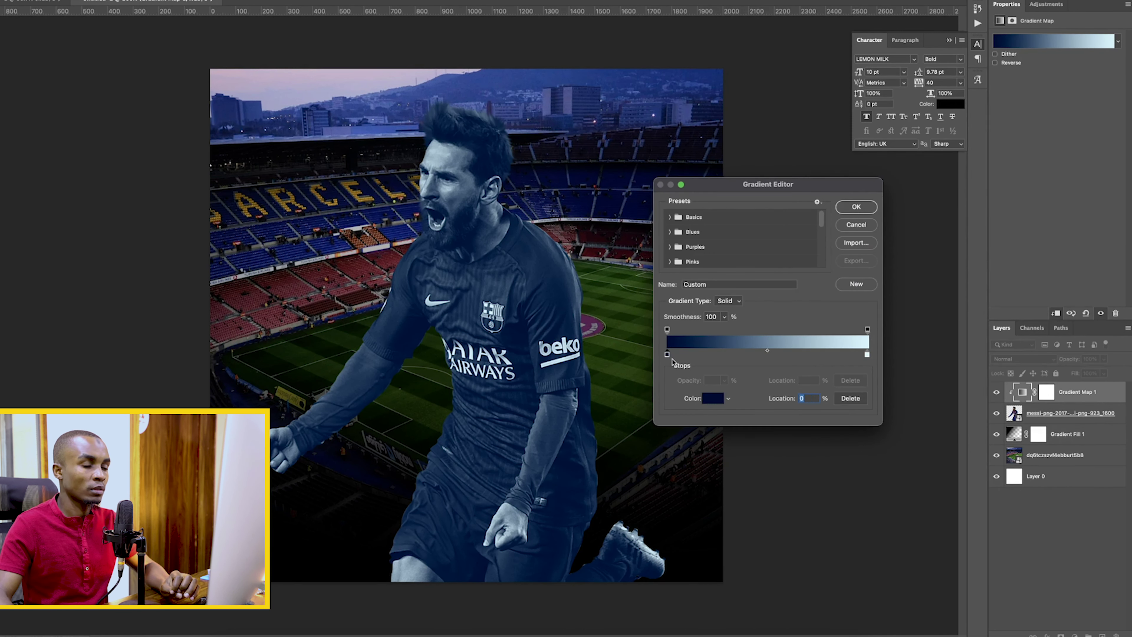
{"action": "left_click", "coordinate": [709, 398]}
{"action": "left_click", "coordinate": [948, 329]}
{"action": "left_click_drag", "start_coordinate": [948, 326], "coordinate": [946, 356]}
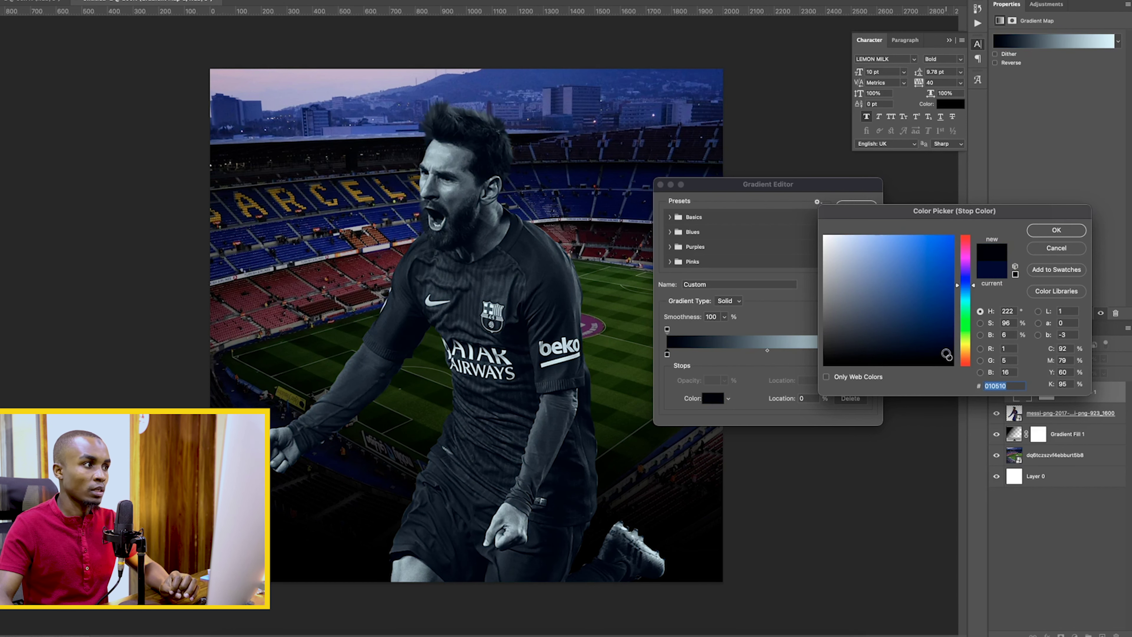
{"action": "left_click", "coordinate": [1057, 230]}
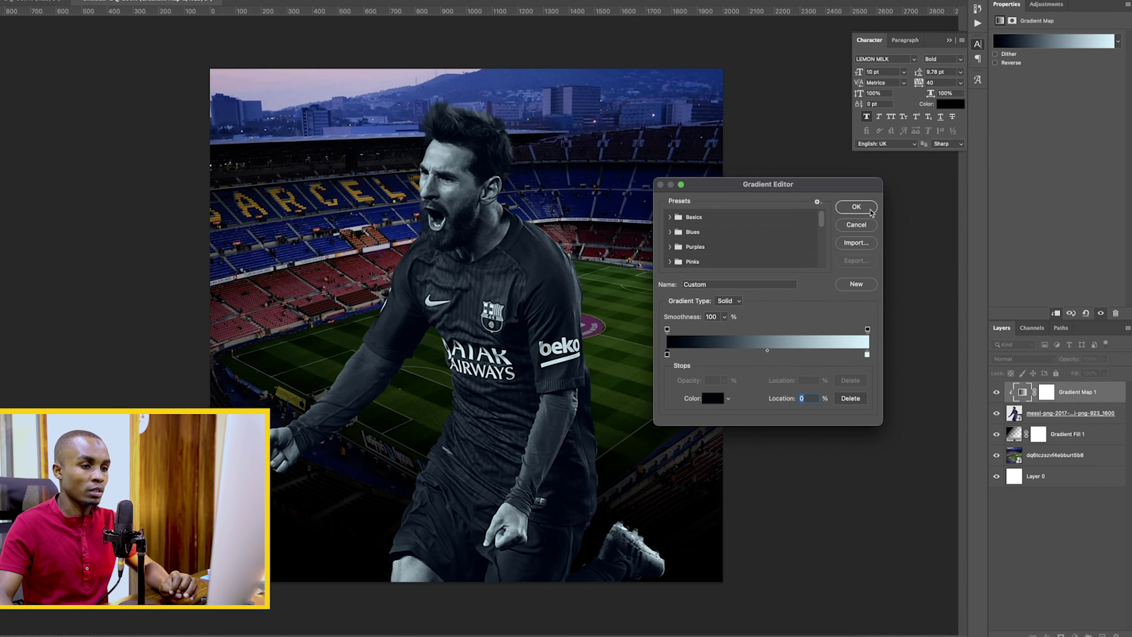
{"action": "left_click", "coordinate": [856, 210]}
{"action": "left_click", "coordinate": [997, 435]}
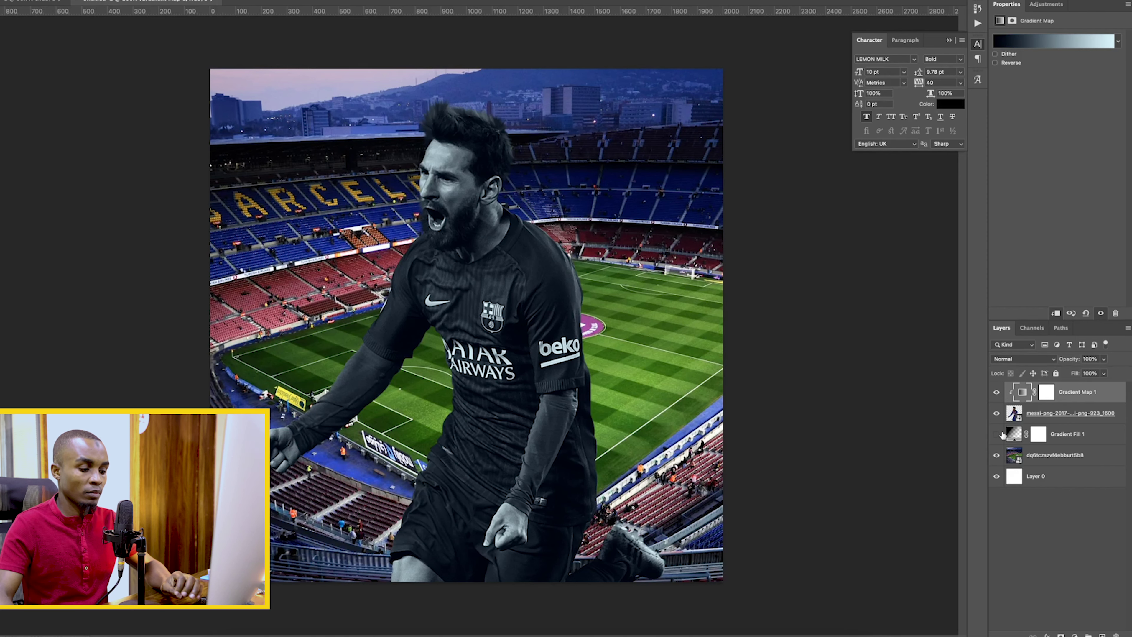
- Delete Gradient Fill 1 and add an empty Layer 1 above the stadium photo
{"action": "left_click", "coordinate": [997, 435]}
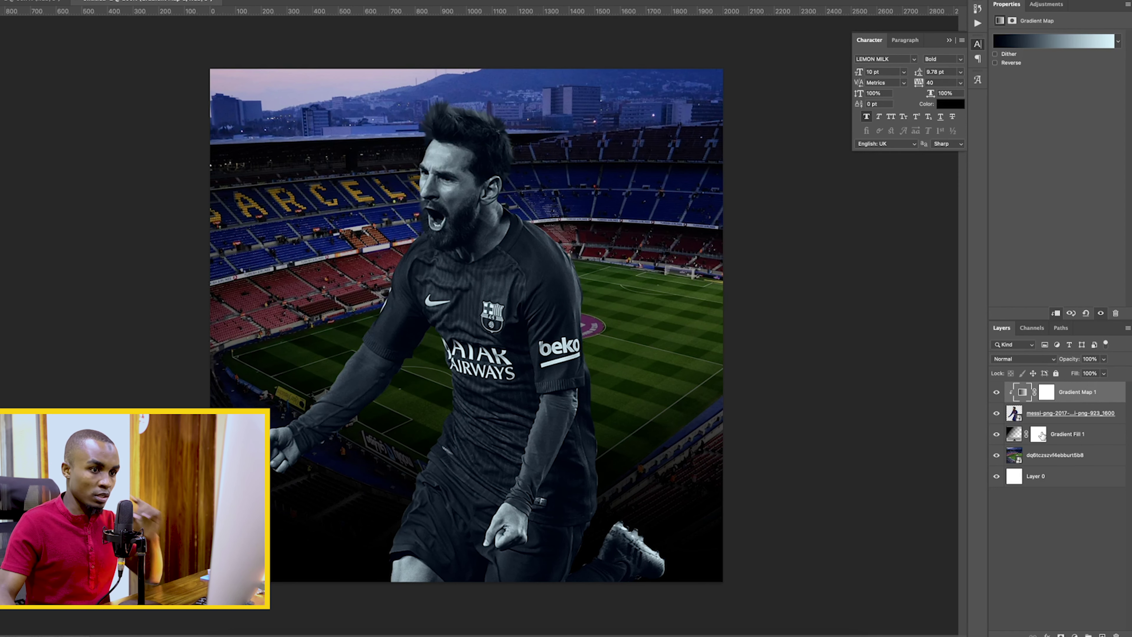
{"action": "left_click", "coordinate": [1051, 435]}
{"action": "key", "text": "Delete"}
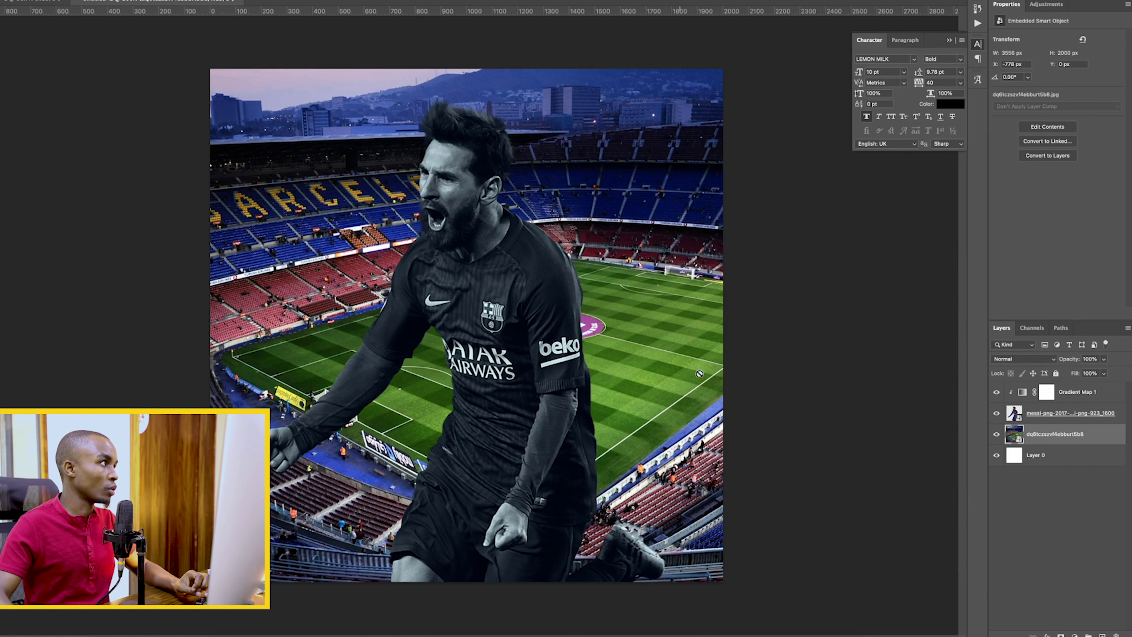
{"action": "left_click", "coordinate": [1109, 632]}
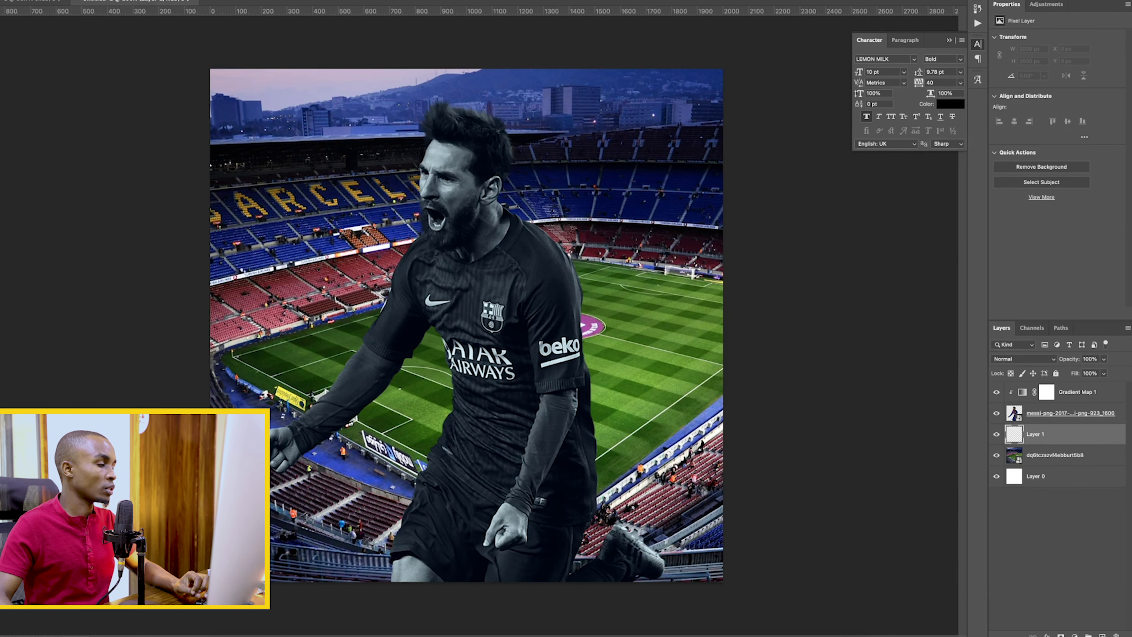
- Try a soft dark brush patch behind Messi, then discard that layer
{"action": "left_click", "coordinate": [27, 1]}
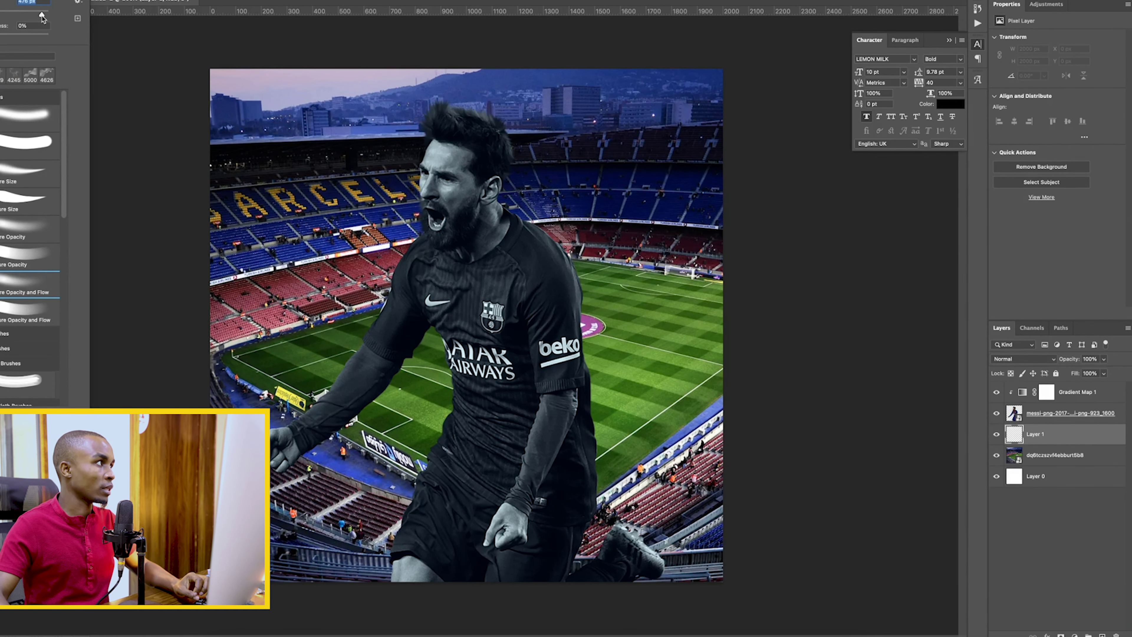
{"action": "key", "text": "Escape"}
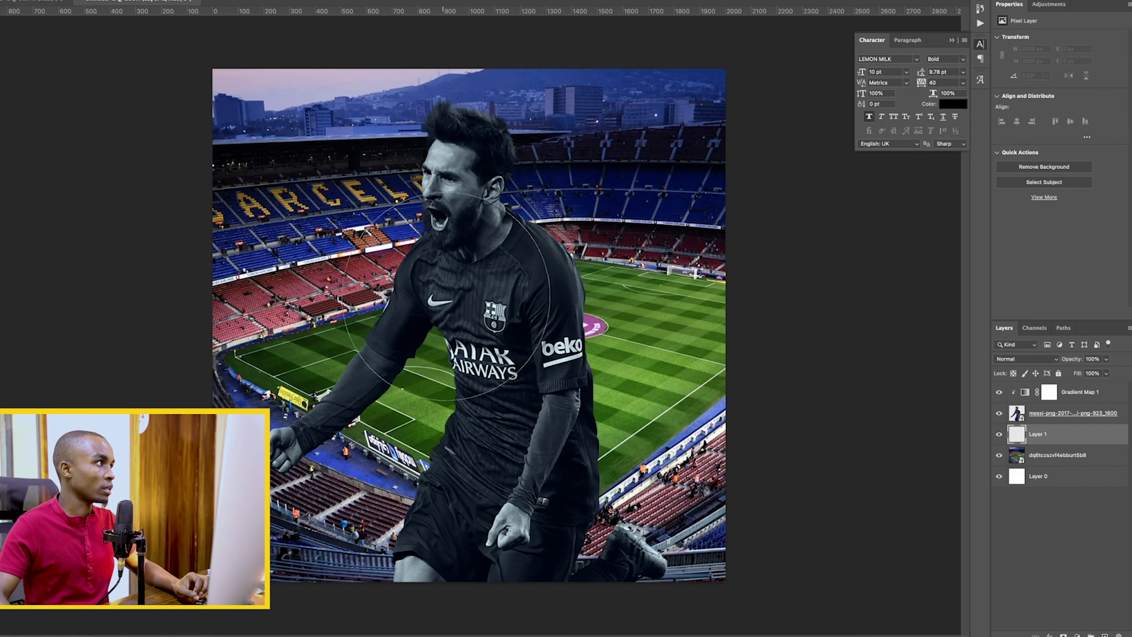
{"action": "left_click", "coordinate": [27, 2]}
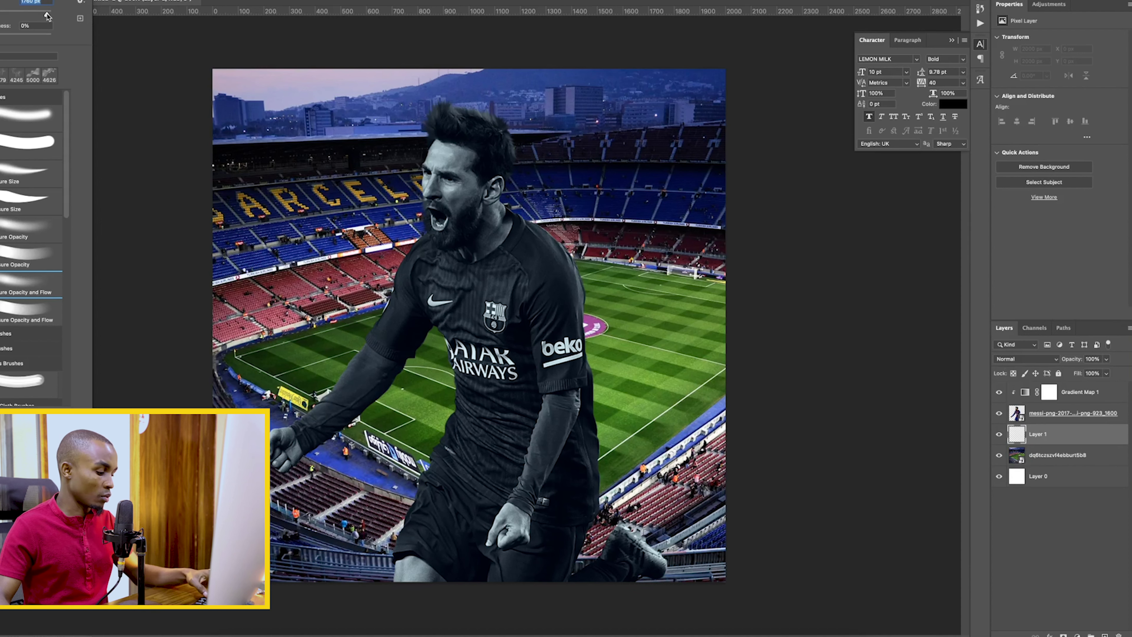
{"action": "key", "text": "Return"}
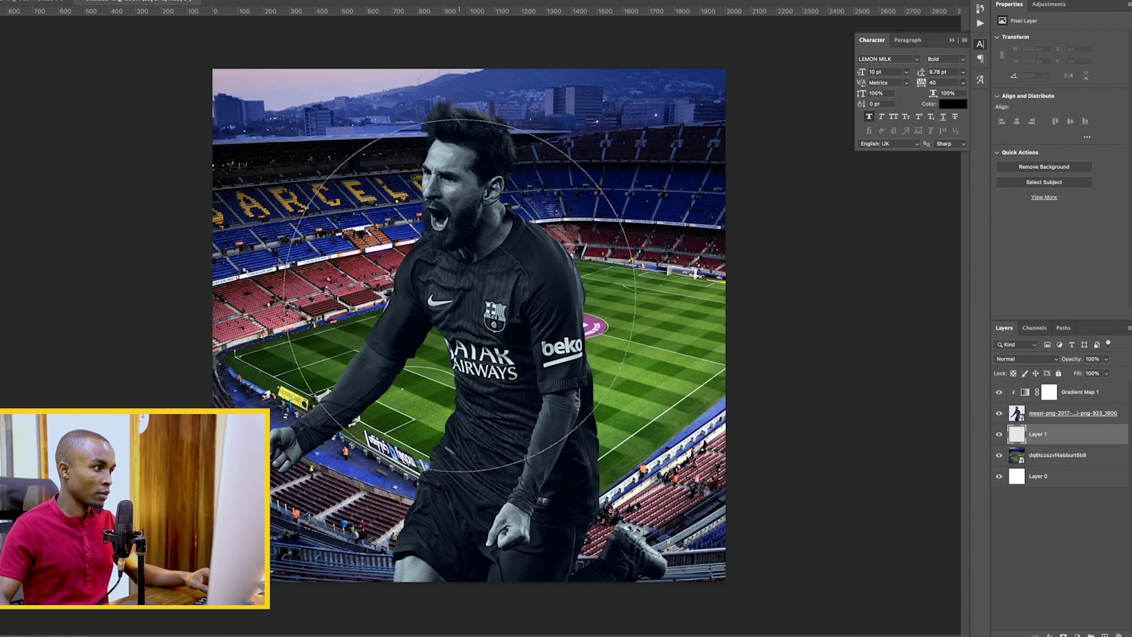
{"action": "left_click", "coordinate": [459, 295]}
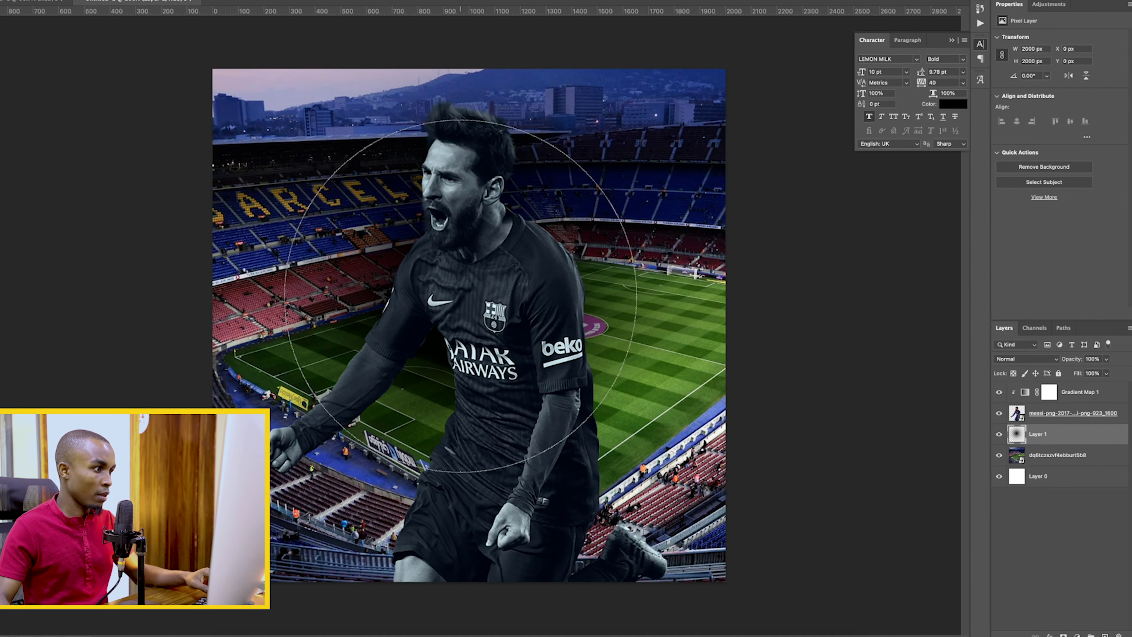
{"action": "left_click", "coordinate": [466, 317]}
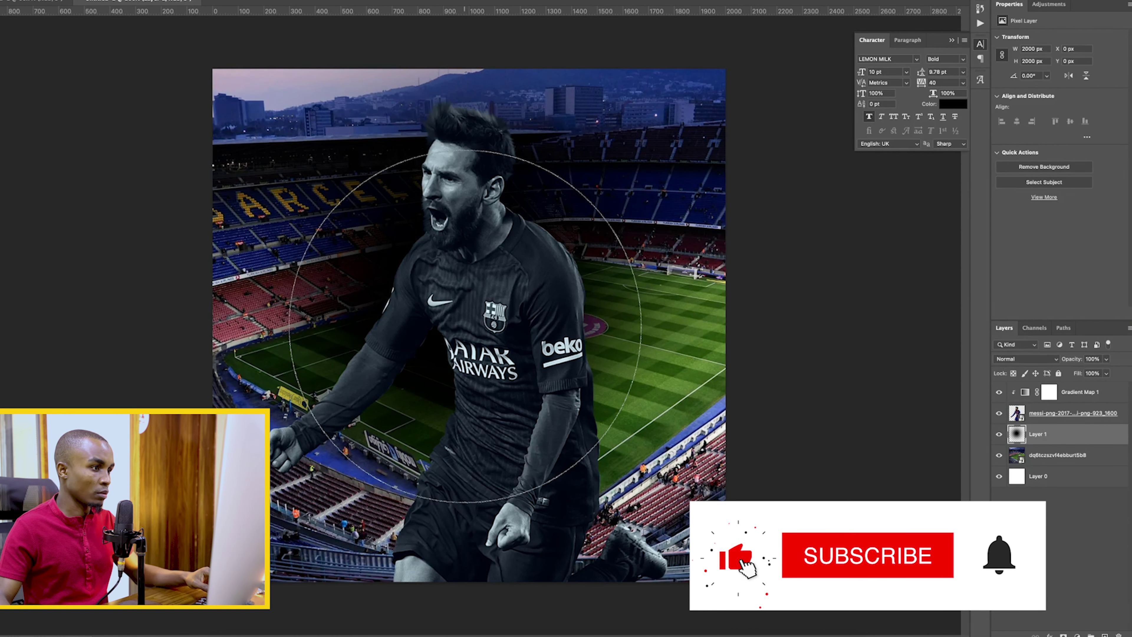
{"action": "left_click", "coordinate": [470, 332]}
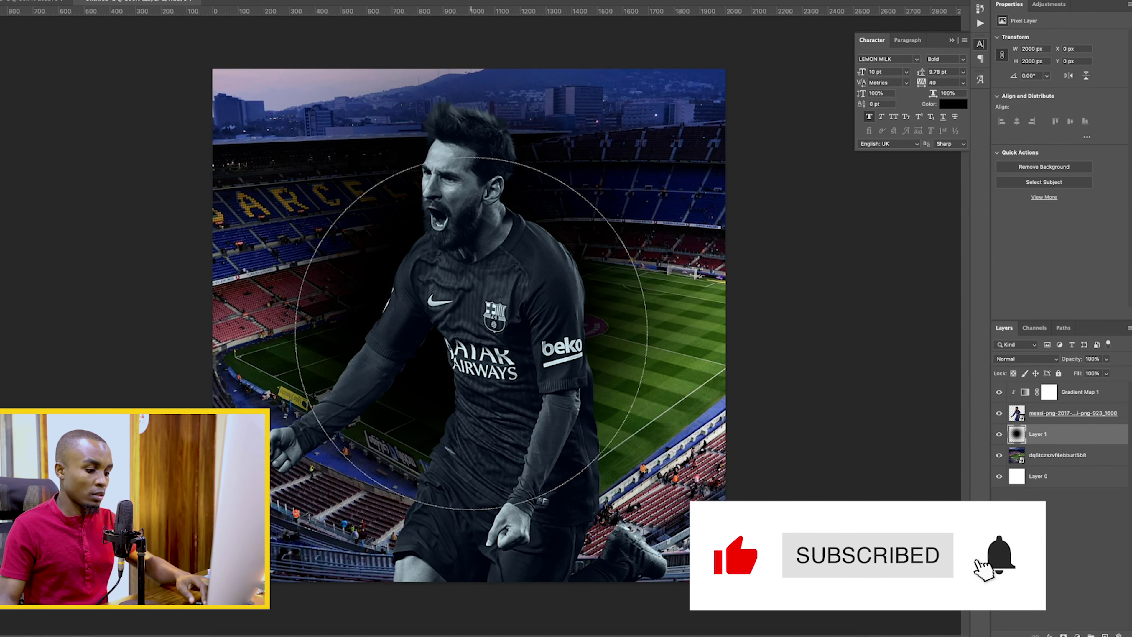
{"action": "left_click", "coordinate": [466, 325]}
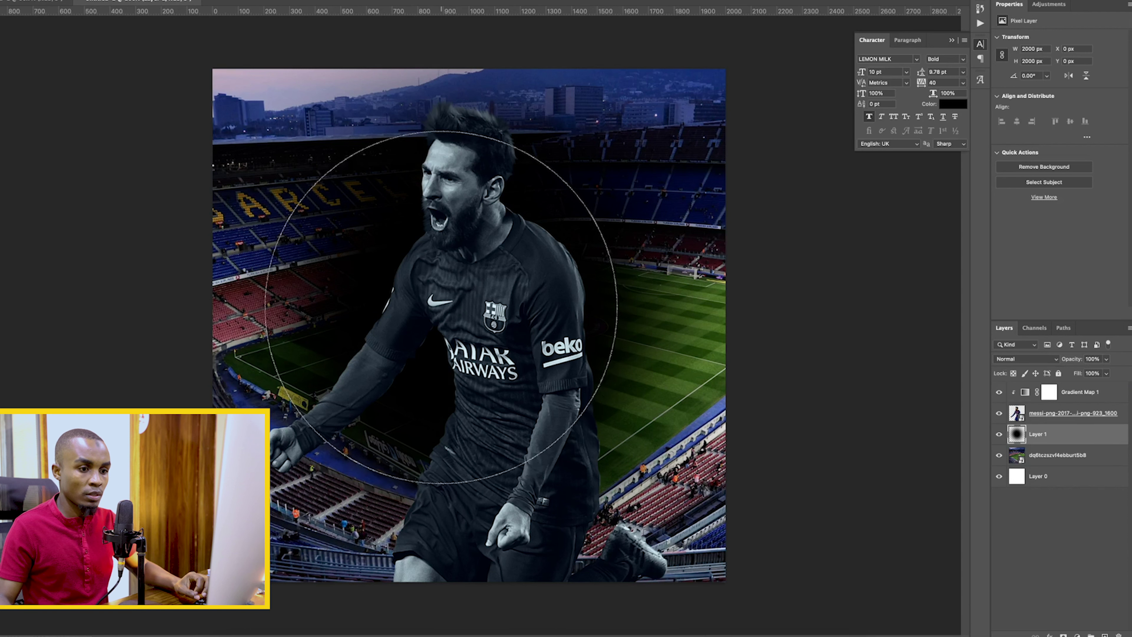
{"action": "key", "text": "BackSpace"}
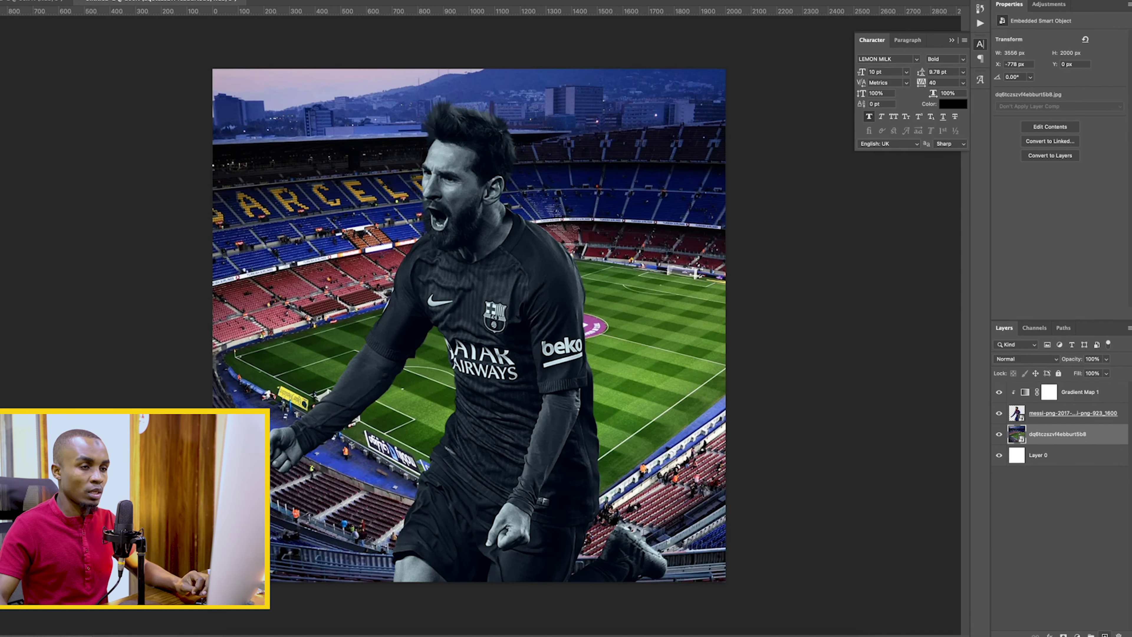
- Create a new layer and sample dark blue from the stadium seats as the paint colour
{"action": "key", "text": "ctrl+shift+alt+n"}
{"action": "left_click", "coordinate": [104, 168]}
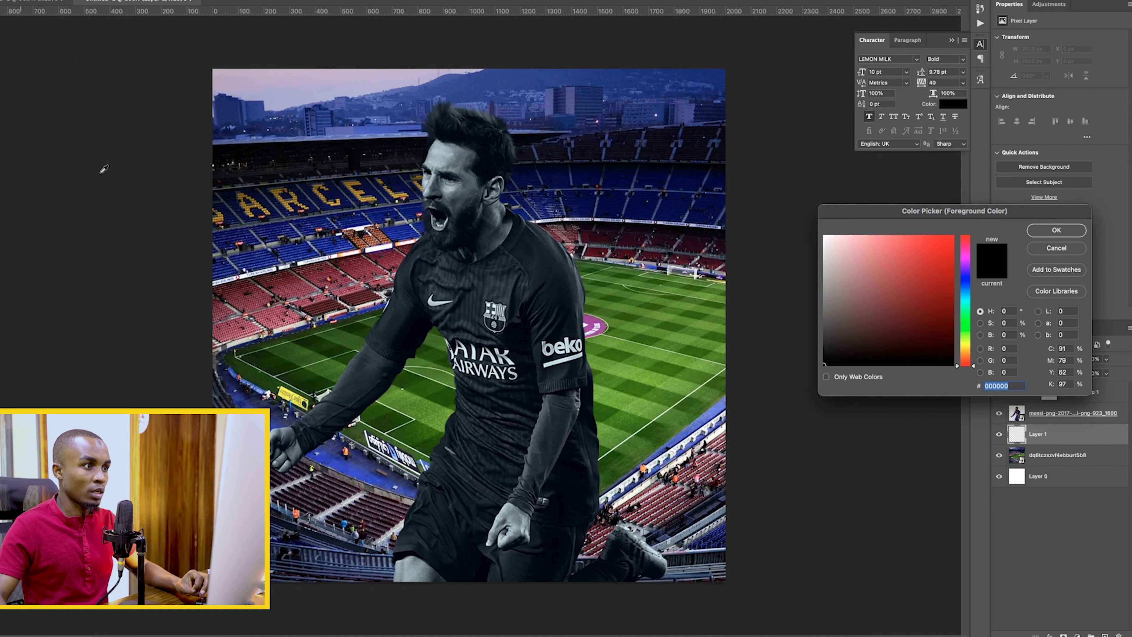
{"action": "left_click", "coordinate": [967, 288]}
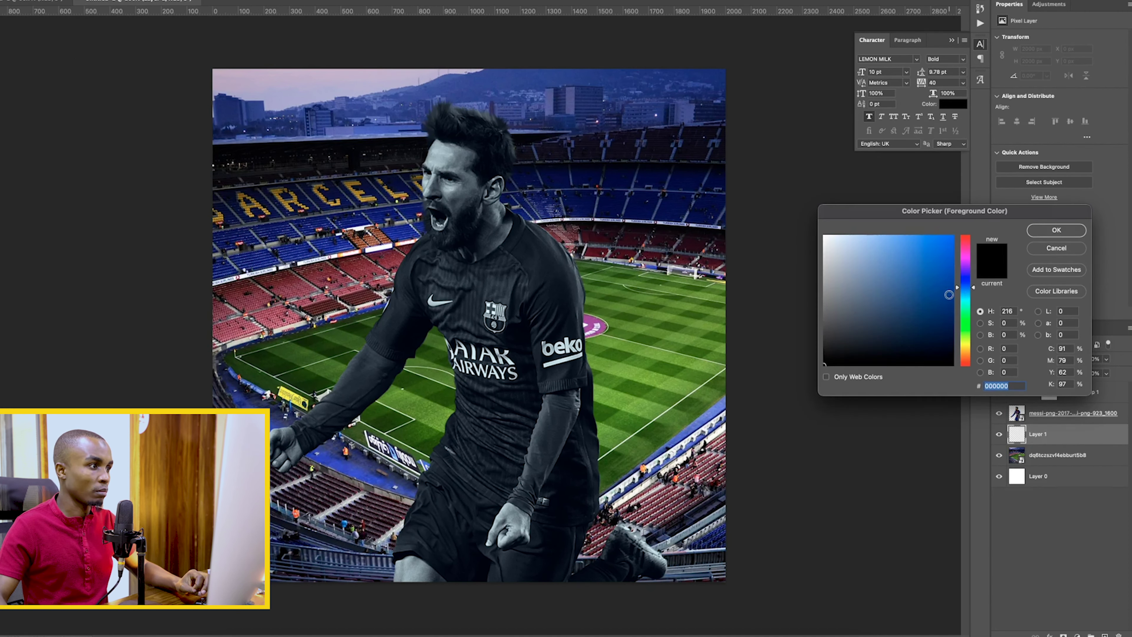
{"action": "left_click", "coordinate": [722, 214]}
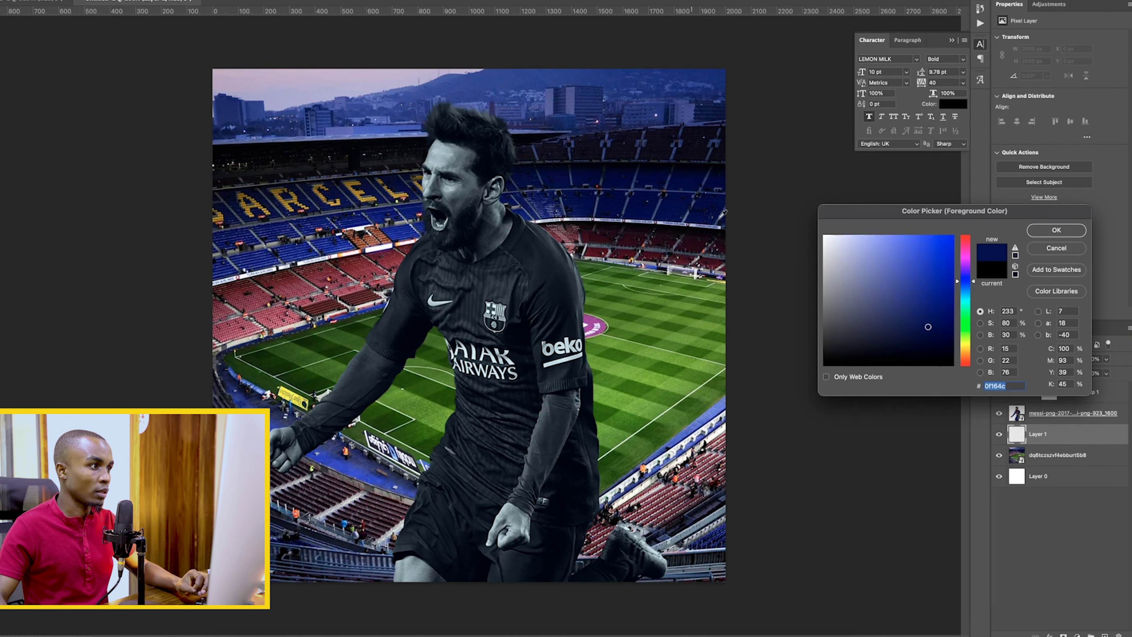
{"action": "left_click", "coordinate": [1055, 231]}
- Paint soft dark blue over the stands and pitch around Messi
{"action": "left_click", "coordinate": [461, 326]}
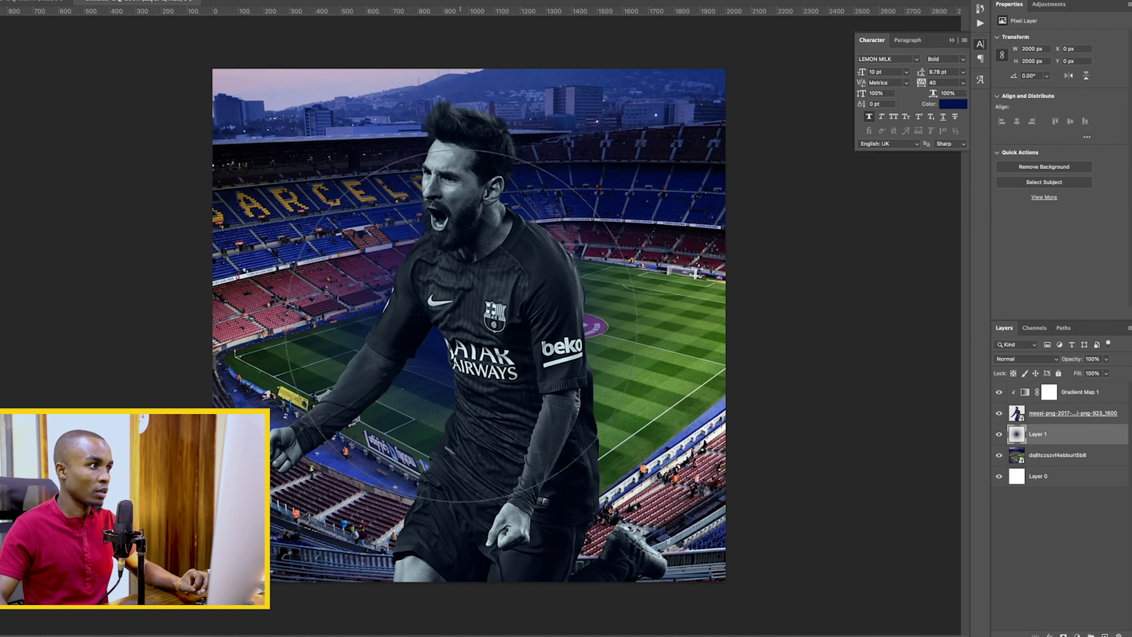
{"action": "left_click", "coordinate": [477, 328]}
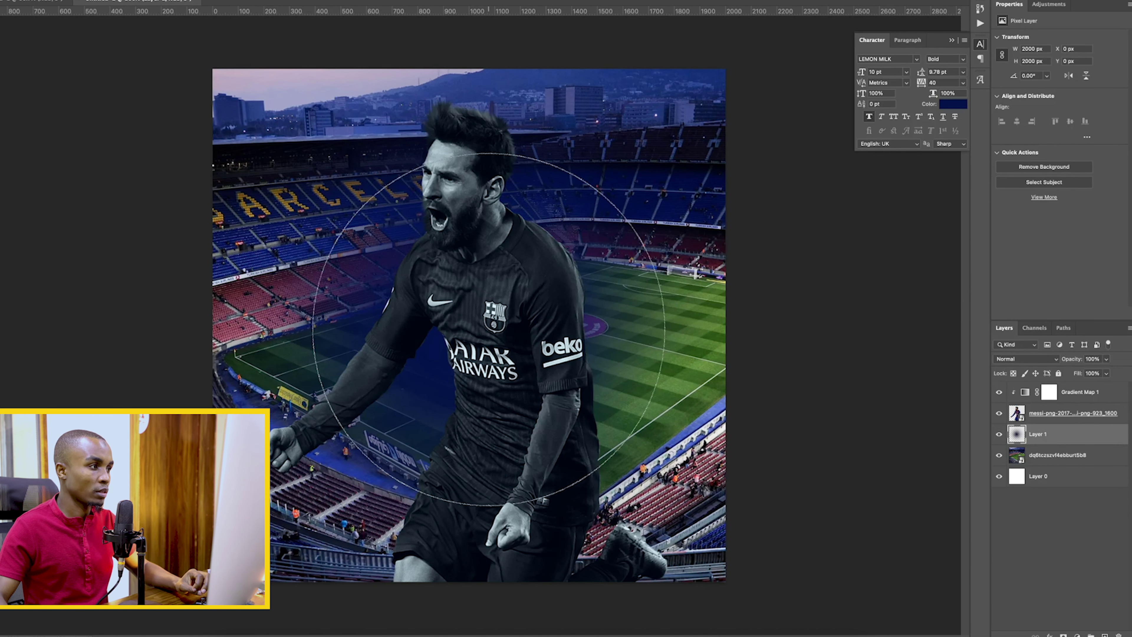
{"action": "left_click", "coordinate": [506, 329]}
{"action": "left_click", "coordinate": [473, 326]}
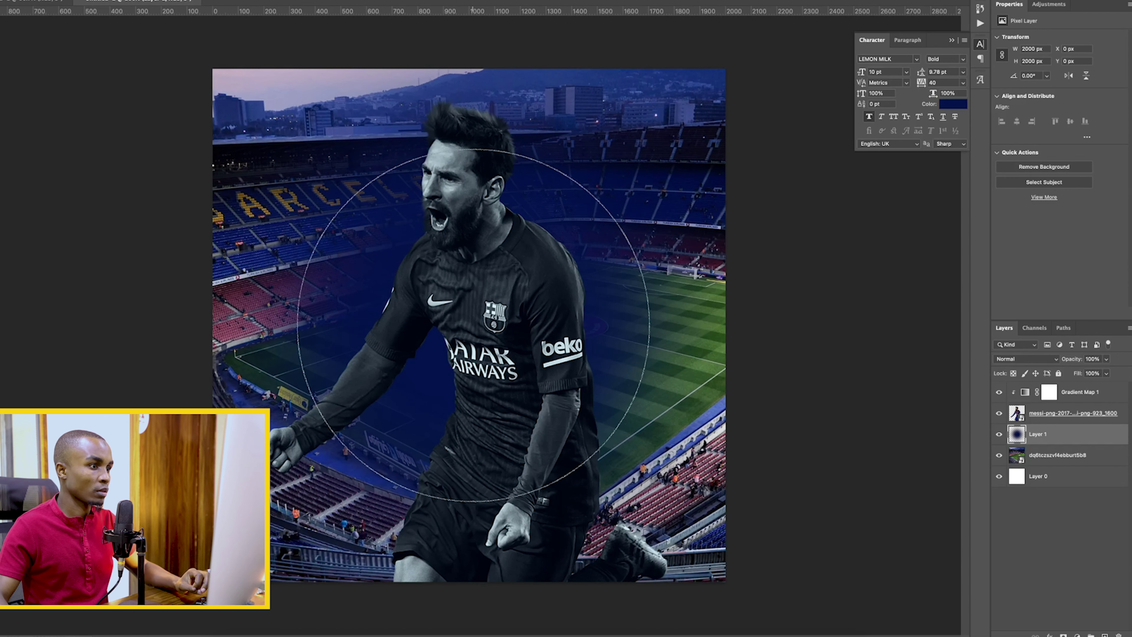
{"action": "left_click", "coordinate": [508, 341]}
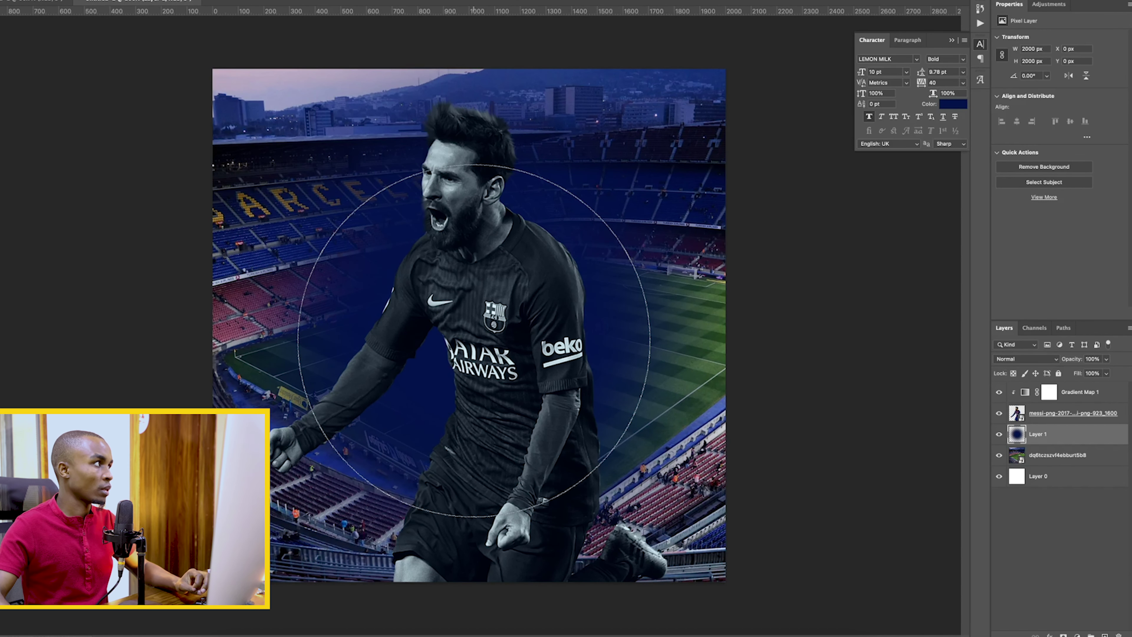
{"action": "left_click", "coordinate": [522, 350]}
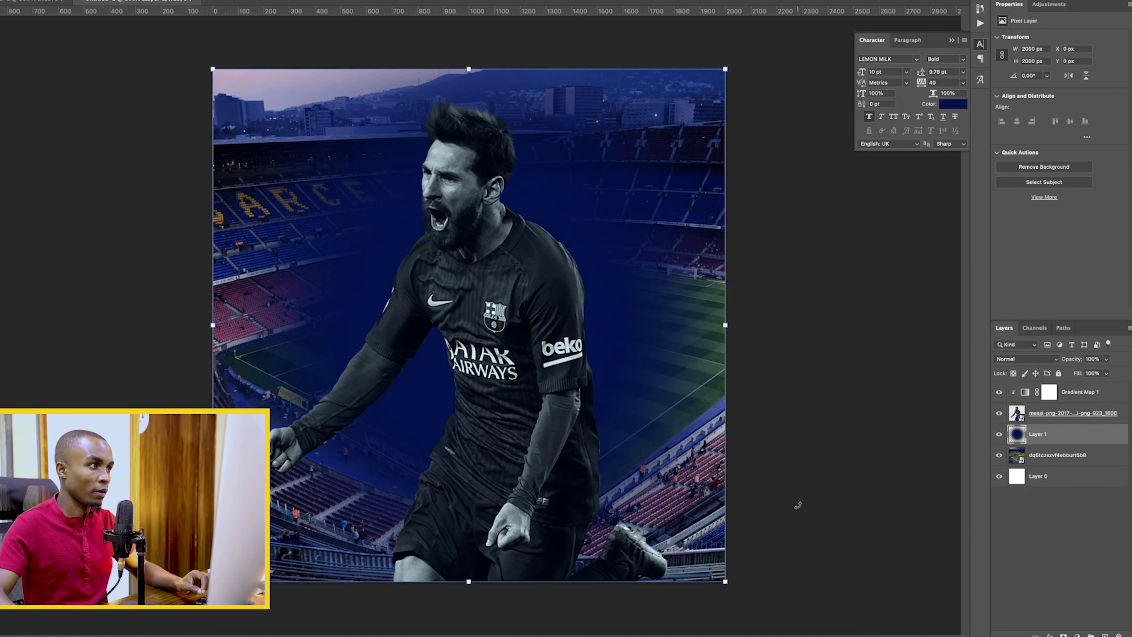
- Stretch the dark blue layer vertically past the canvas edges
{"action": "key", "text": "ctrl+t"}
{"action": "left_click_drag", "start_coordinate": [469, 582], "coordinate": [468, 605]}
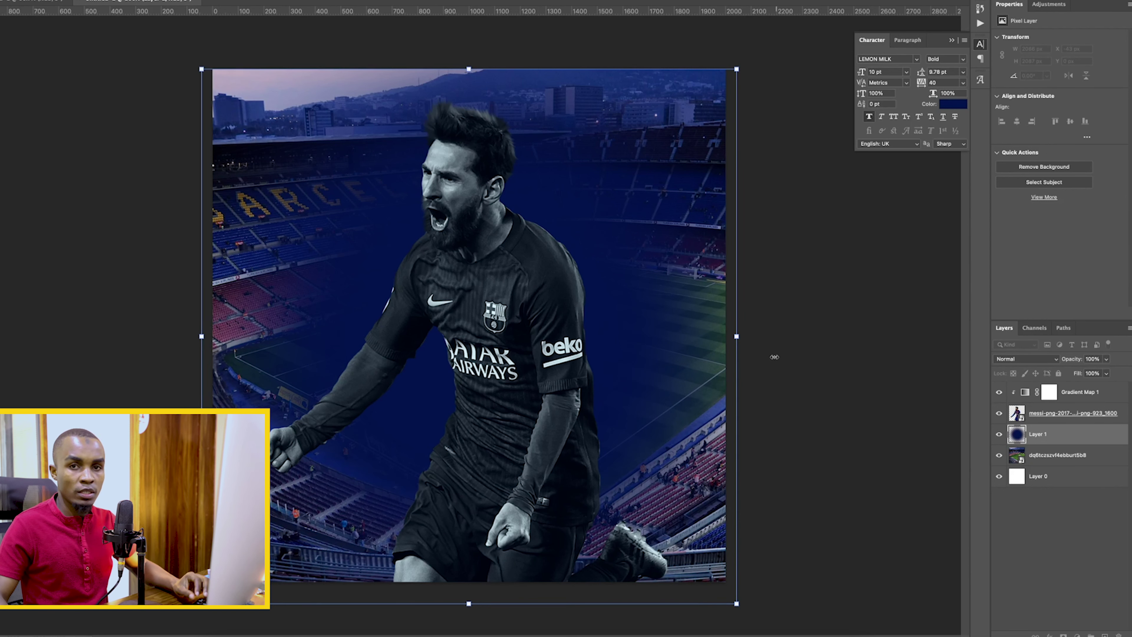
{"action": "left_click_drag", "start_coordinate": [469, 69], "coordinate": [483, 62]}
{"action": "key", "text": "Return"}
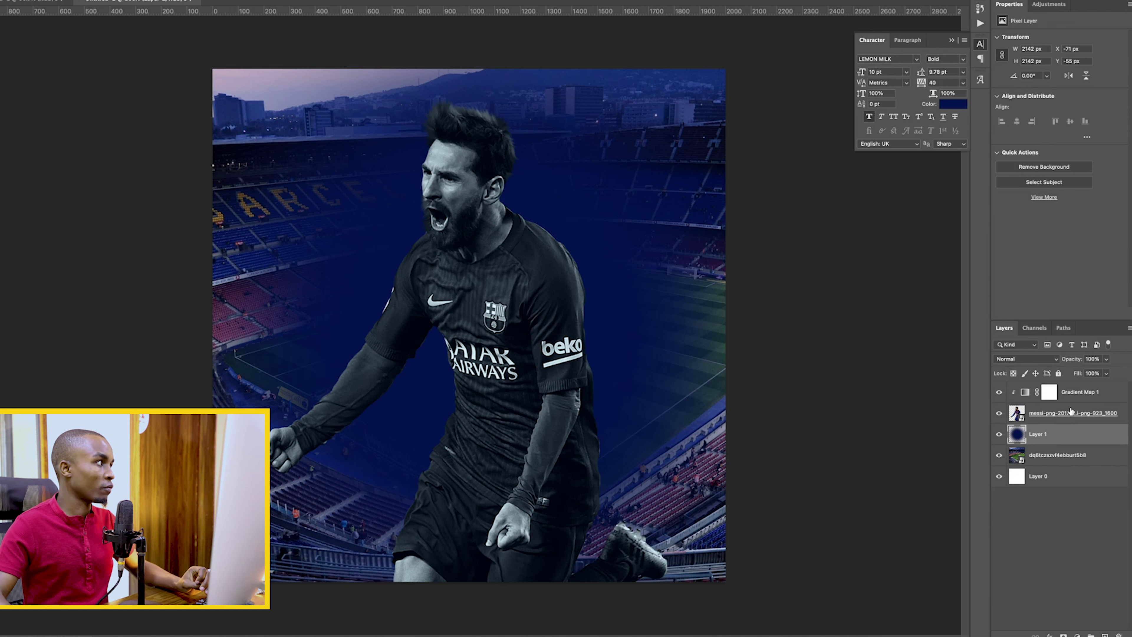
{"action": "left_click", "coordinate": [1086, 391]}
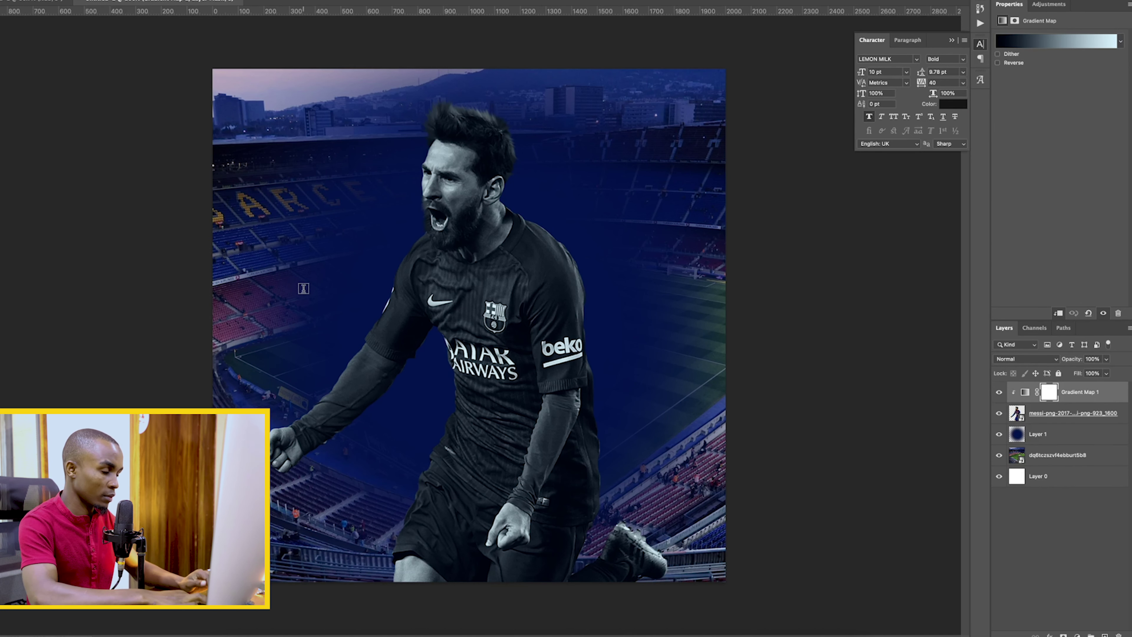
- Type MESSI on the canvas and scale it into huge letters
{"action": "left_click", "coordinate": [304, 288]}
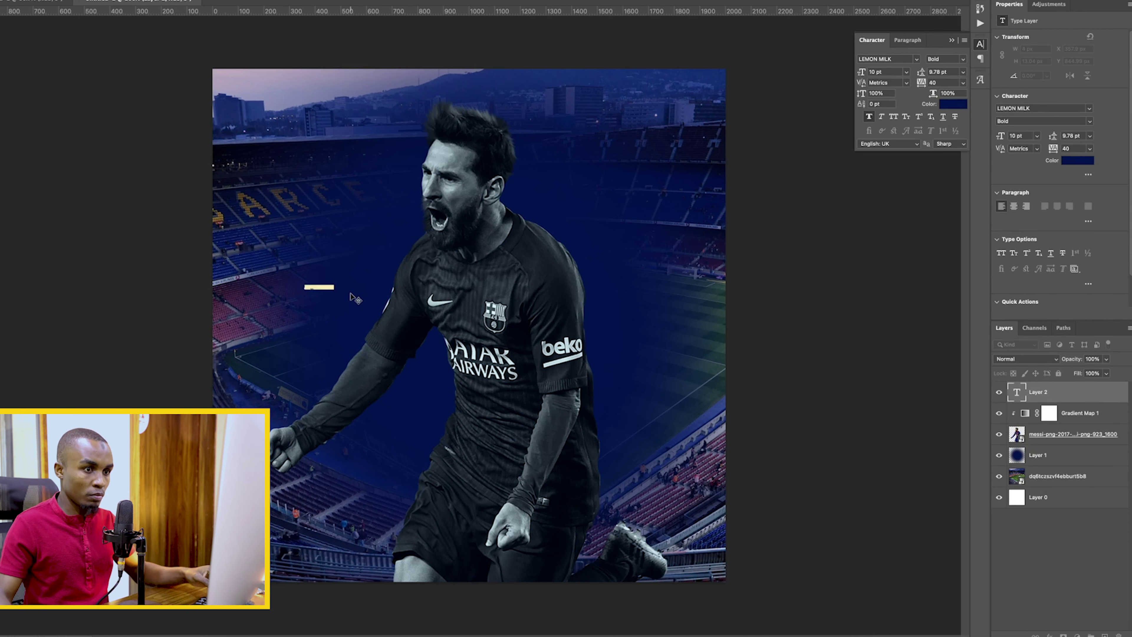
{"action": "key", "text": "BackSpace"}
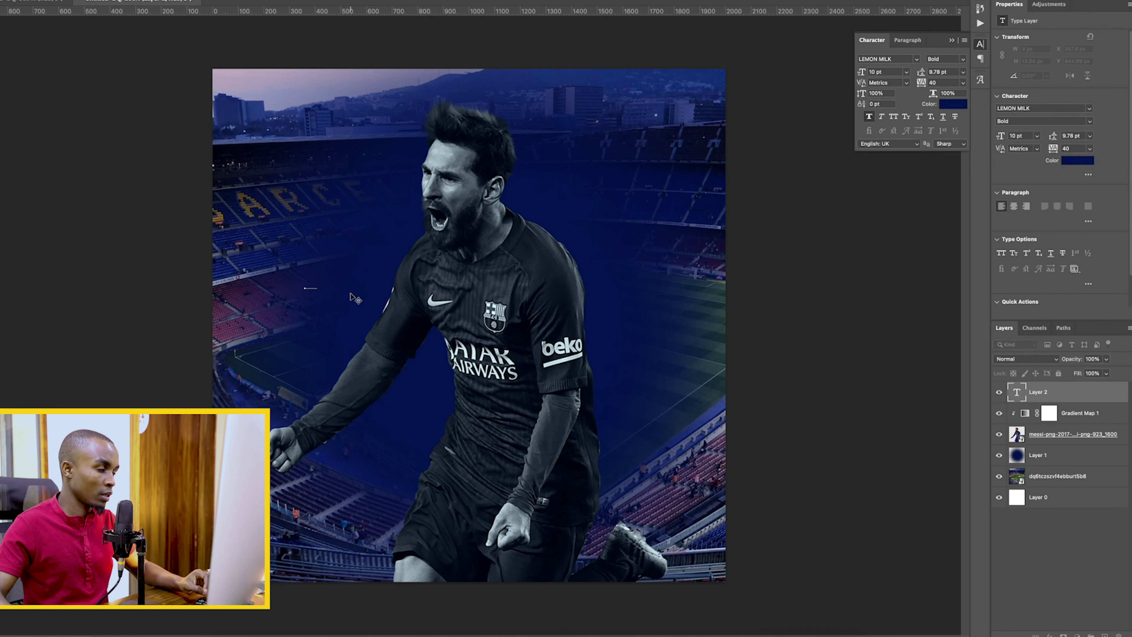
{"action": "type", "text": "MESSI"}
{"action": "left_click", "coordinate": [1053, 392]}
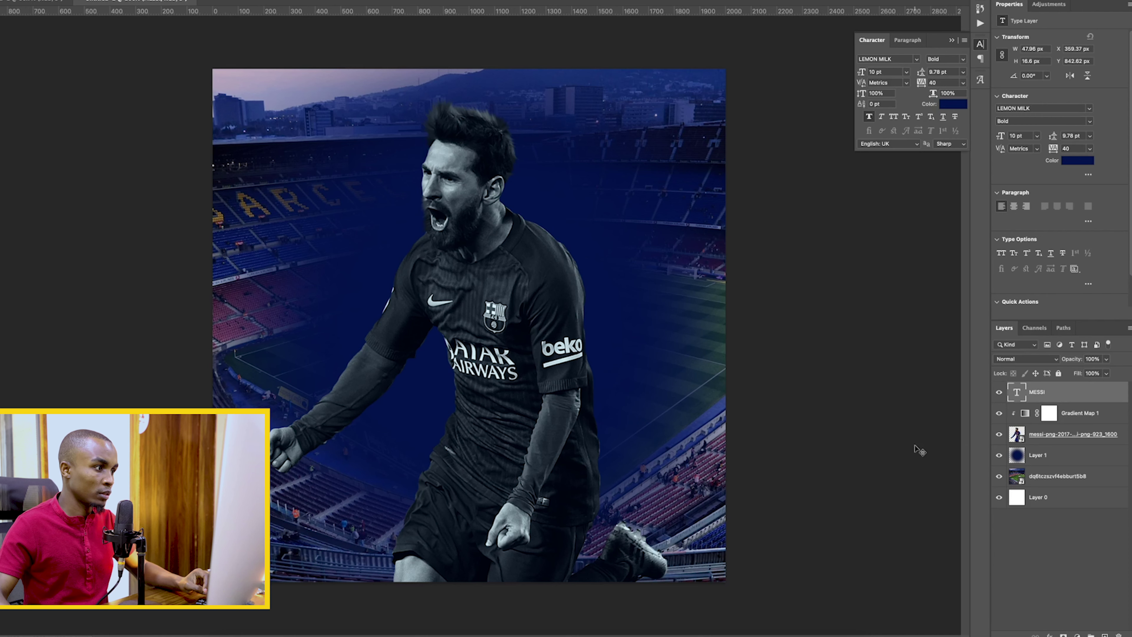
{"action": "left_click_drag", "start_coordinate": [318, 292], "coordinate": [779, 455]}
{"action": "left_click_drag", "start_coordinate": [553, 387], "coordinate": [470, 371]}
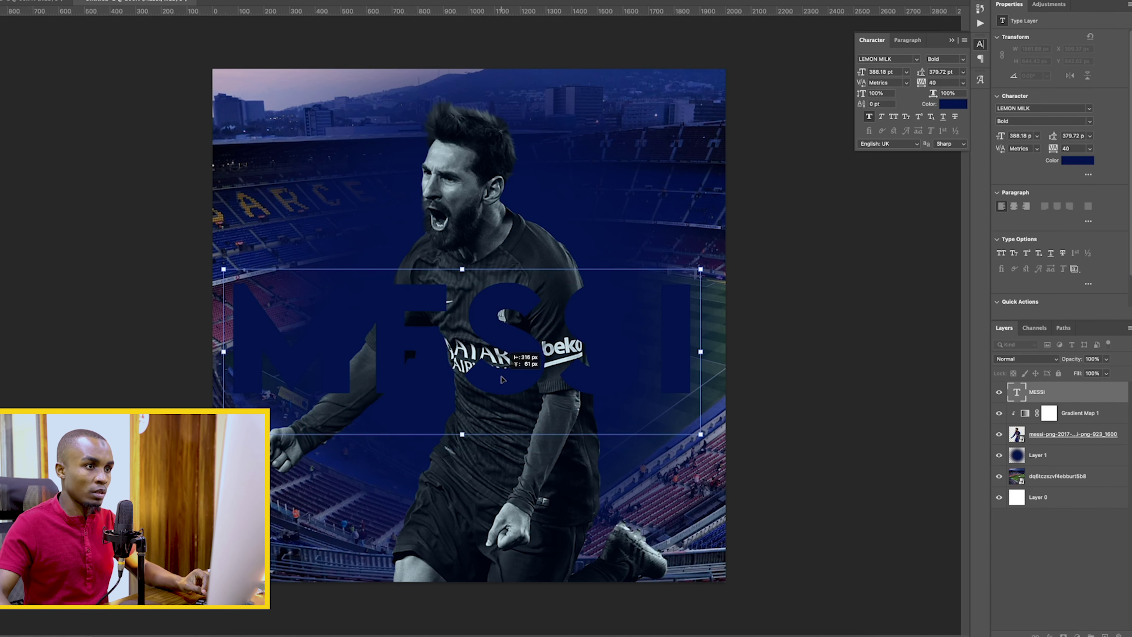
{"action": "left_click", "coordinate": [1066, 396]}
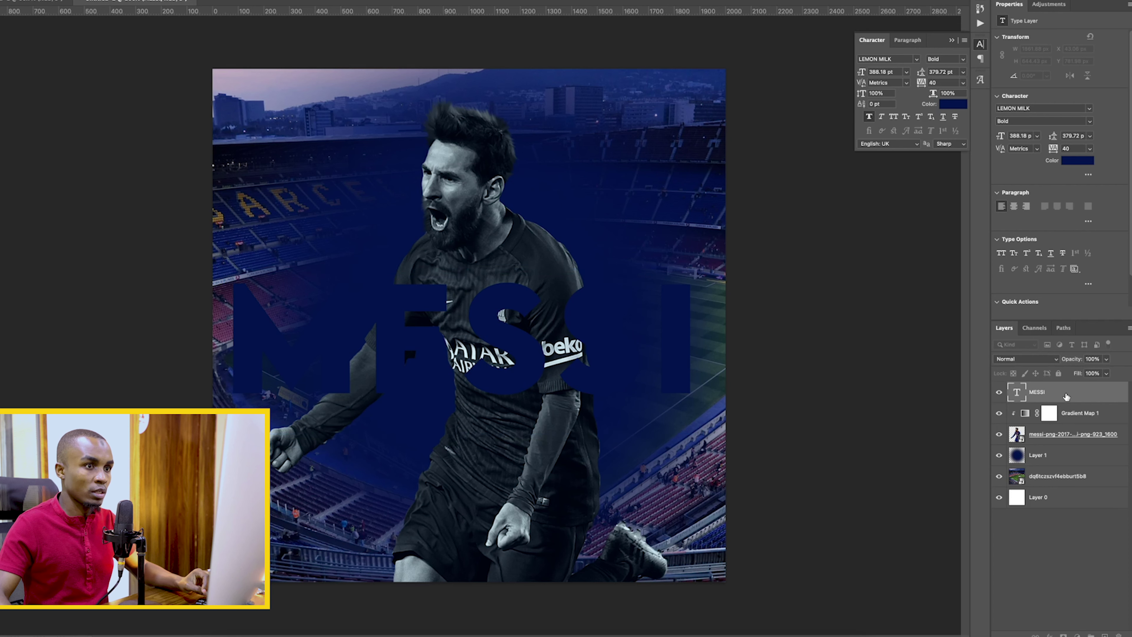
- Make the MESSI text white, centre it horizontally, and move it below the Messi layer
{"action": "left_click", "coordinate": [1076, 161]}
{"action": "left_click", "coordinate": [824, 236]}
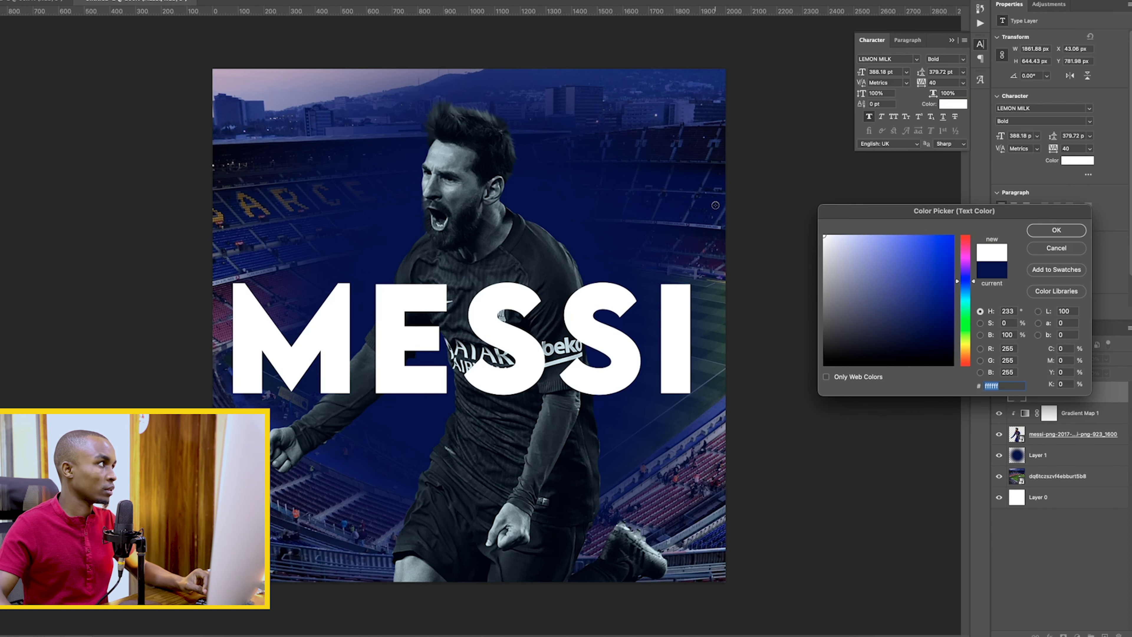
{"action": "left_click", "coordinate": [1038, 230]}
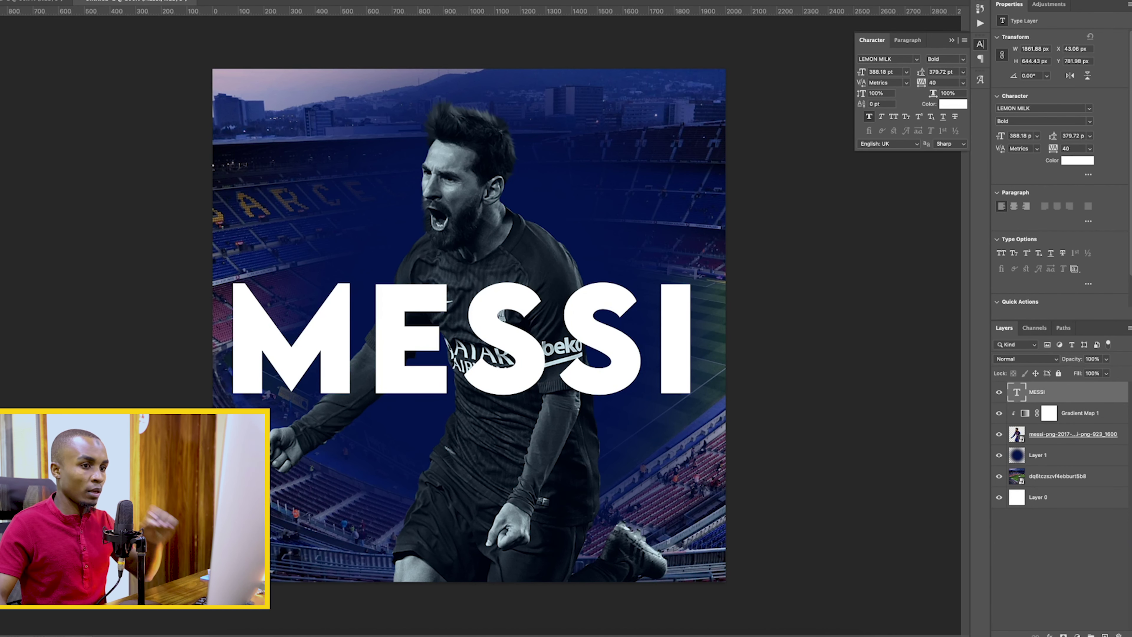
{"action": "left_click_drag", "start_coordinate": [490, 339], "coordinate": [497, 340]}
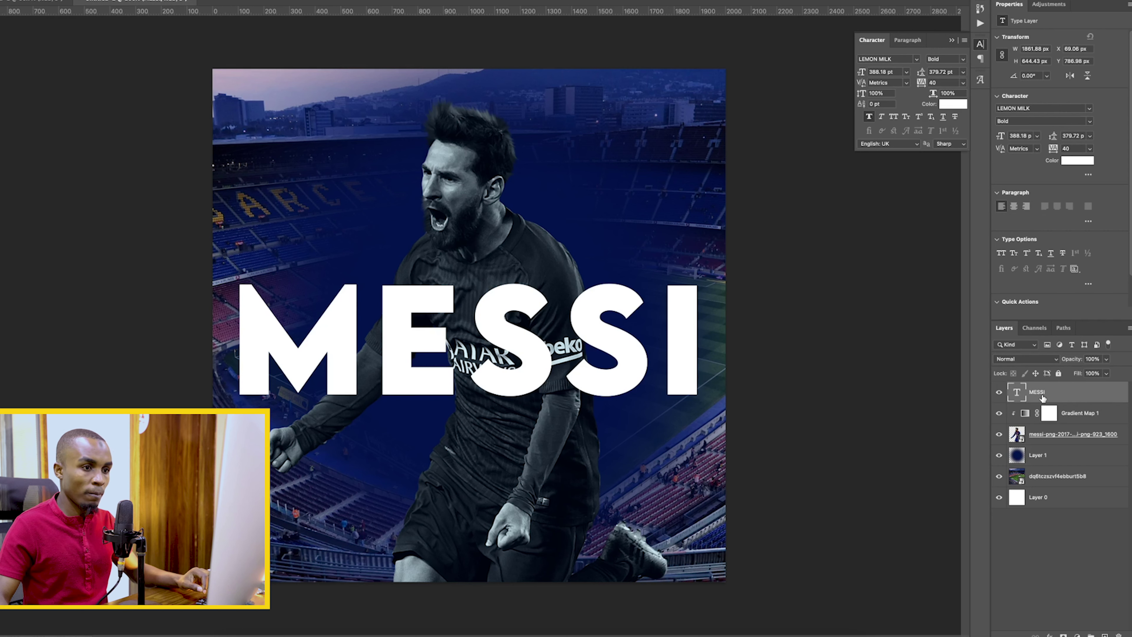
{"action": "left_click_drag", "start_coordinate": [1043, 397], "coordinate": [1061, 445]}
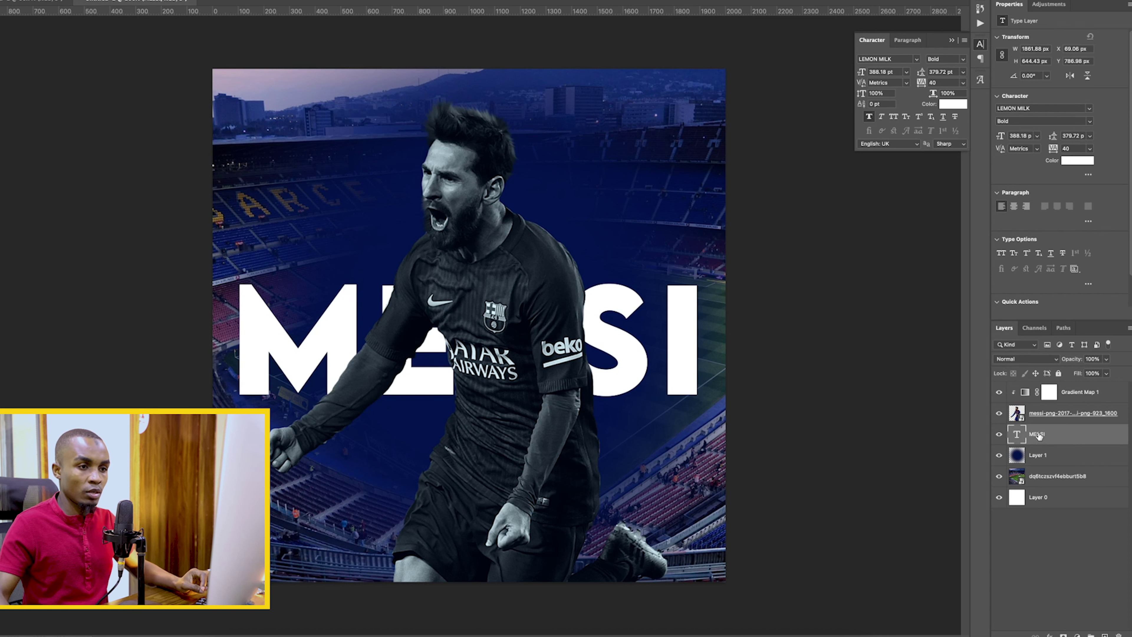
- Duplicate the MESSI layer, move the copy to the top, and set its Fill to 0%
{"action": "key", "text": "ctrl+j"}
{"action": "left_click_drag", "start_coordinate": [1038, 434], "coordinate": [1036, 392]}
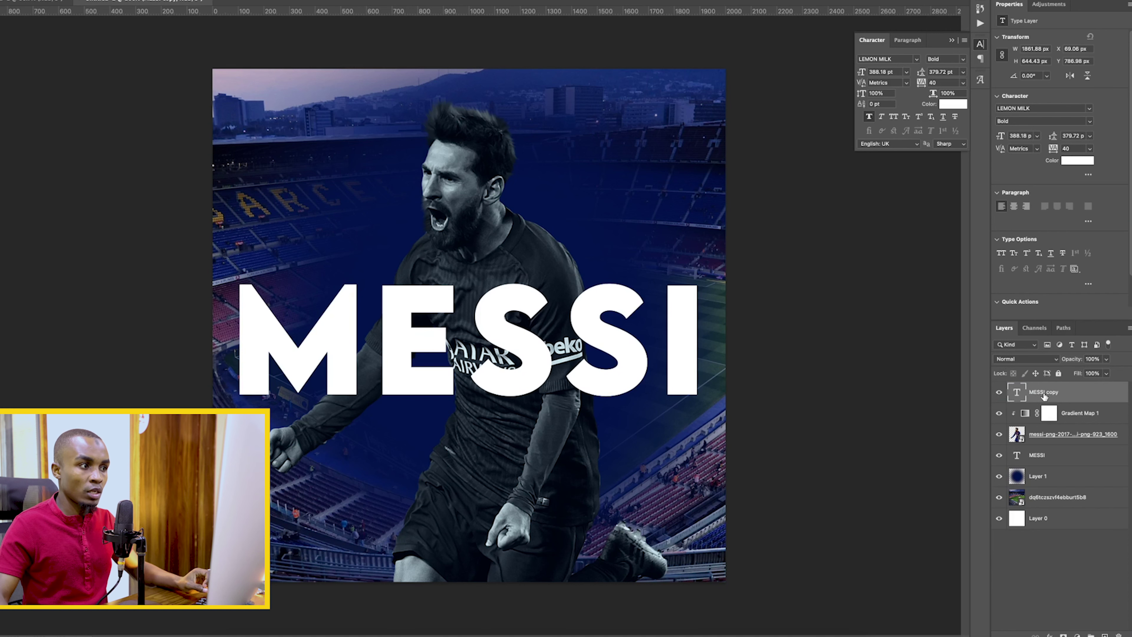
{"action": "left_click", "coordinate": [1107, 374]}
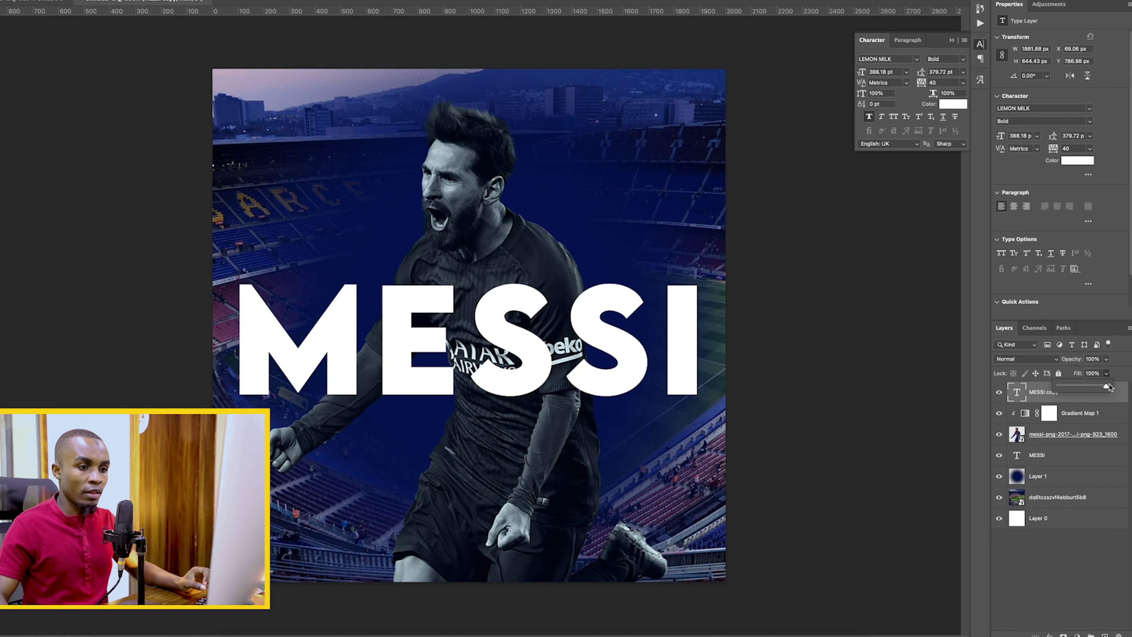
{"action": "left_click_drag", "start_coordinate": [830, 402], "coordinate": [832, 402]}
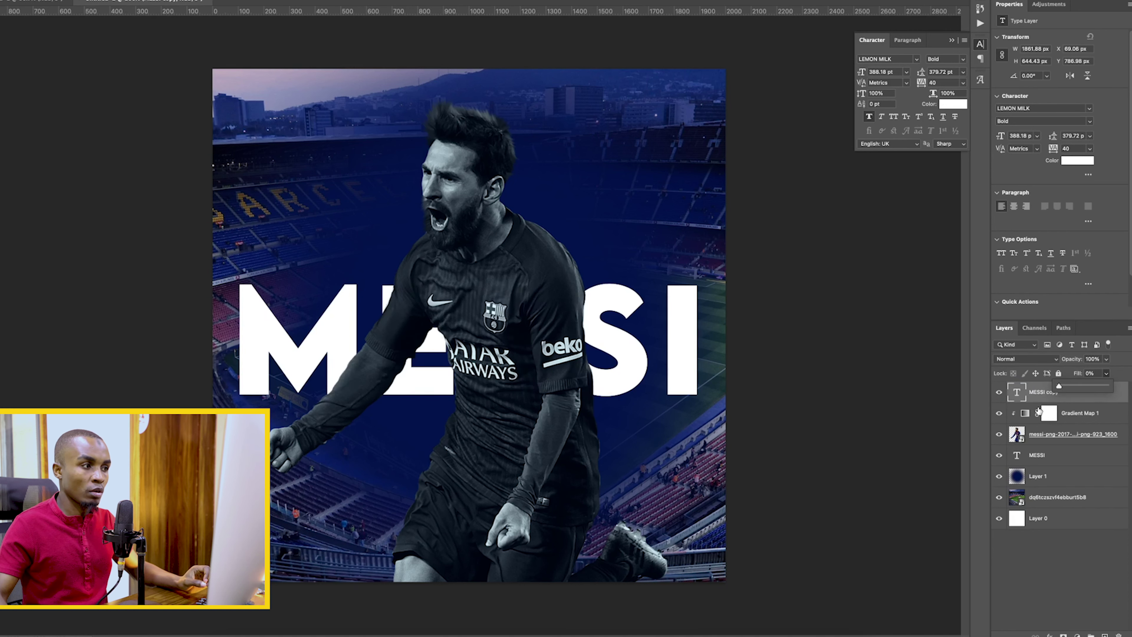
{"action": "left_click", "coordinate": [1039, 398]}
- Give MESSI copy a 3 px white inside Stroke layer style
{"action": "left_click", "coordinate": [1050, 635]}
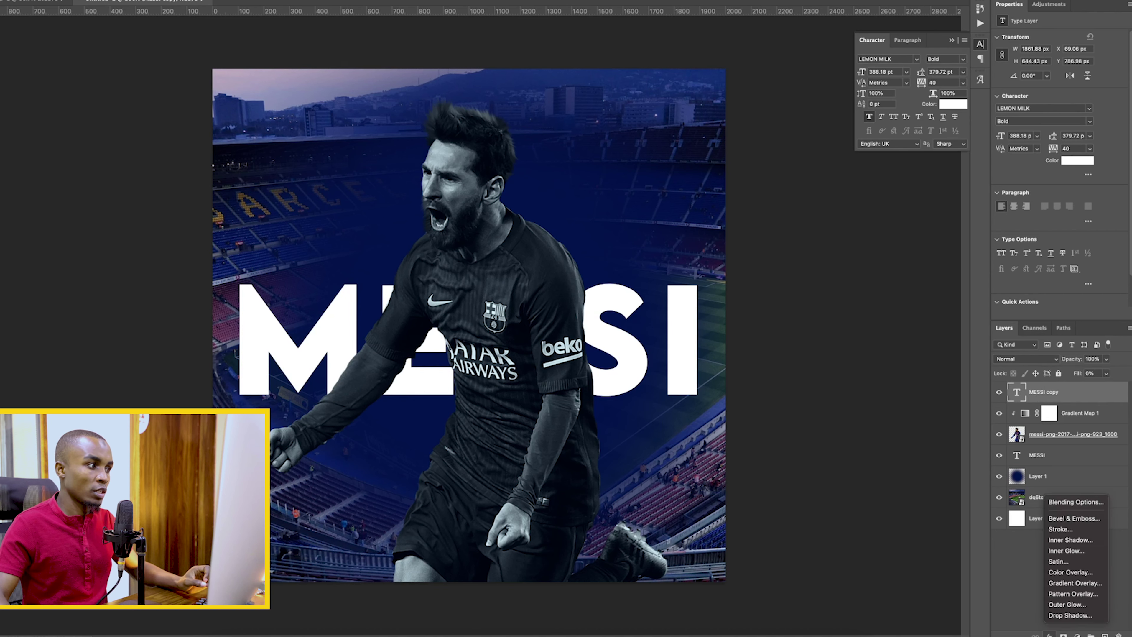
{"action": "left_click", "coordinate": [1069, 530]}
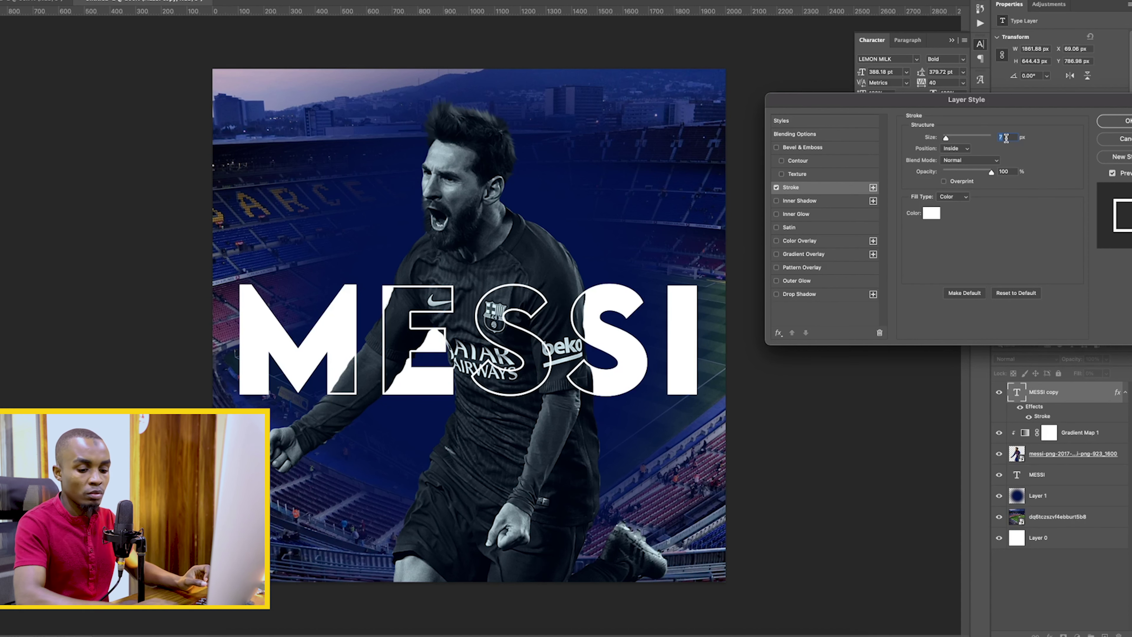
{"action": "type", "text": "1"}
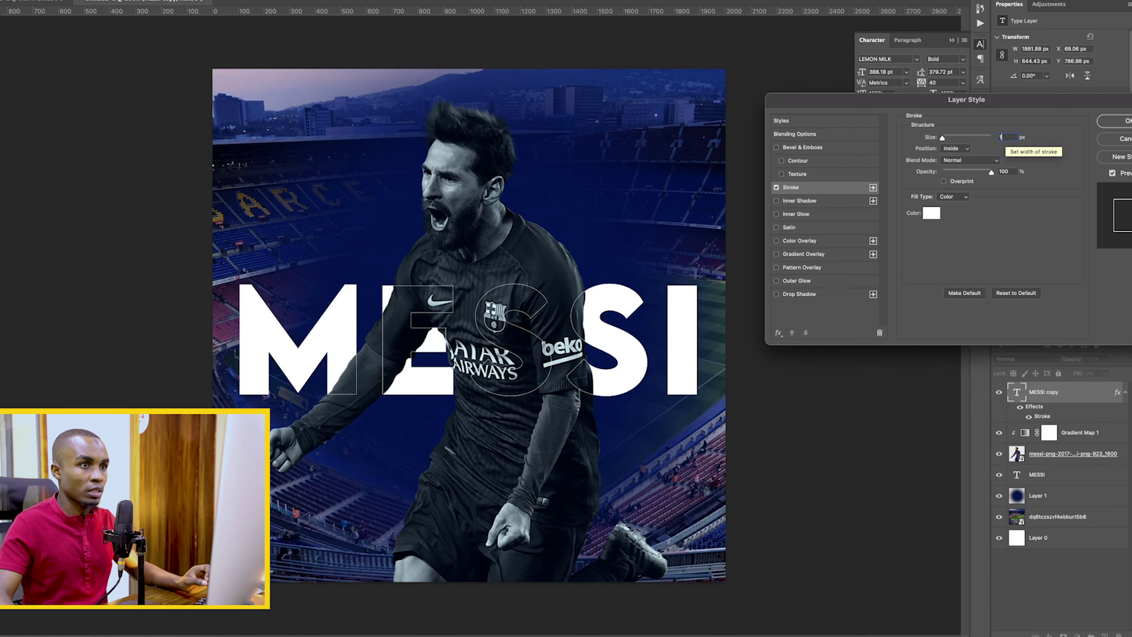
{"action": "type", "text": "3"}
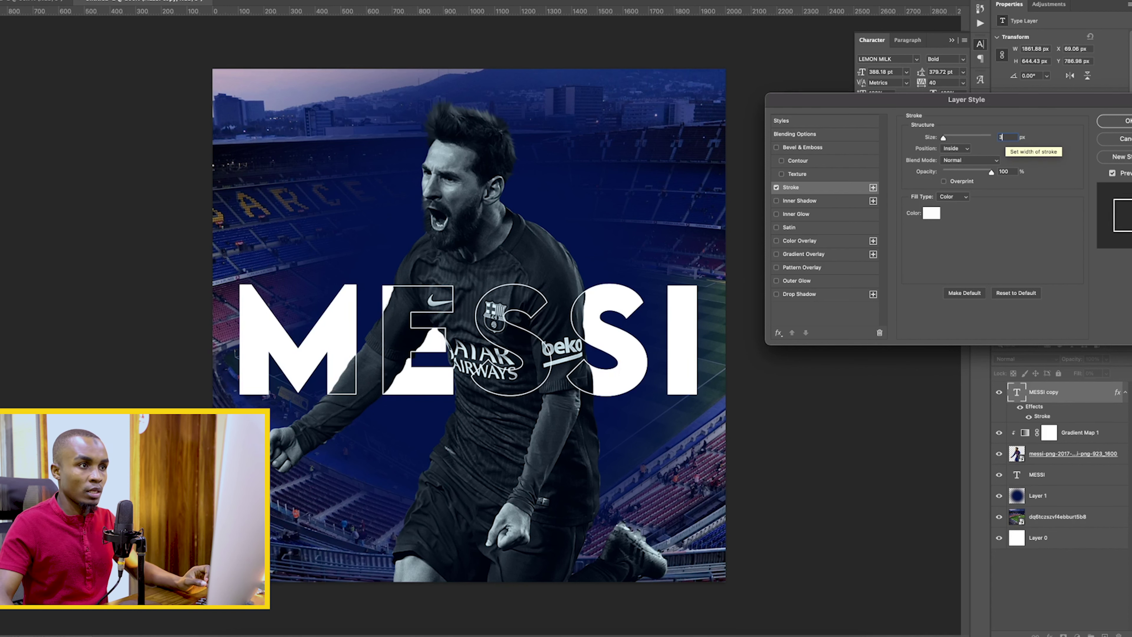
{"action": "left_click", "coordinate": [1118, 125]}
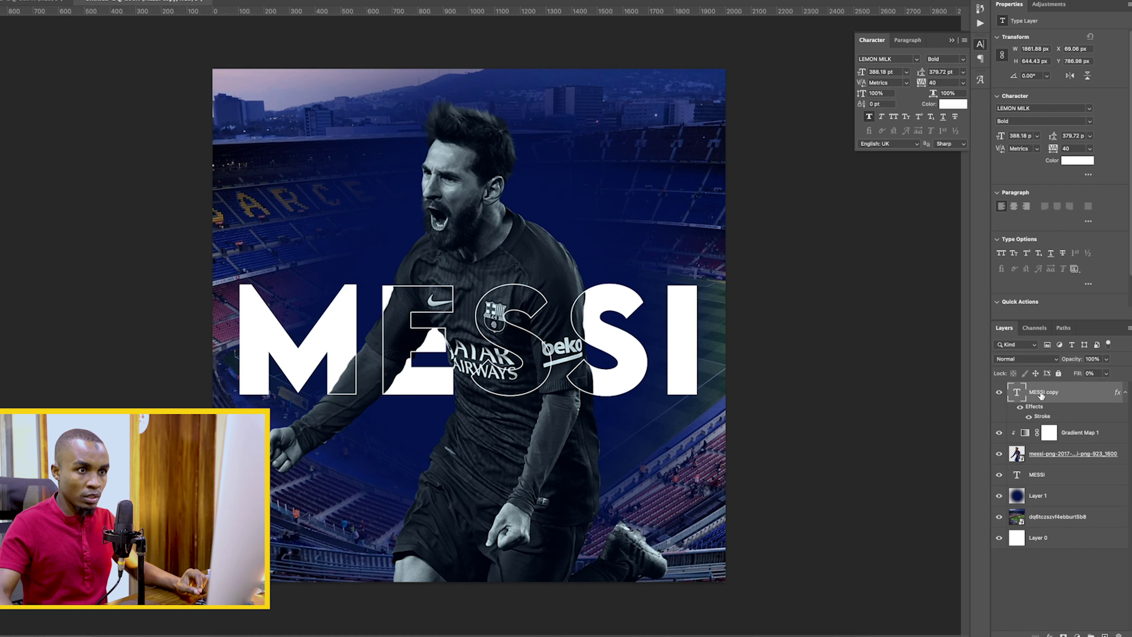
{"action": "right_click", "coordinate": [1068, 393]}
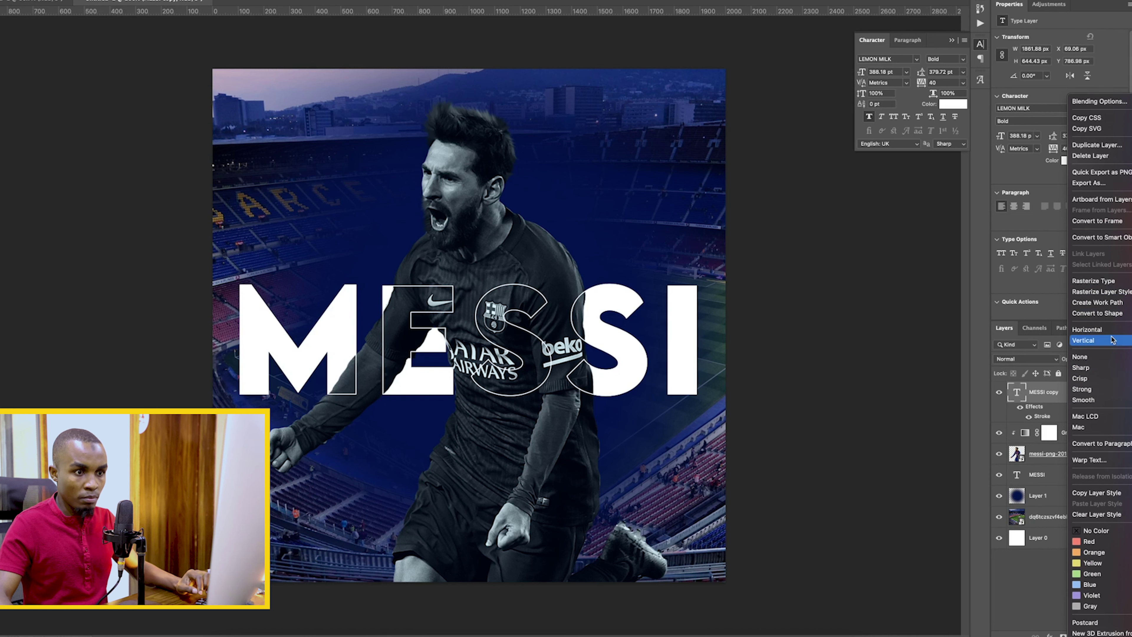
- Move MESSI copy beneath Gradient Map 1 so it joins the player's clipping group
{"action": "left_click", "coordinate": [1051, 397]}
{"action": "right_click", "coordinate": [1066, 398]}
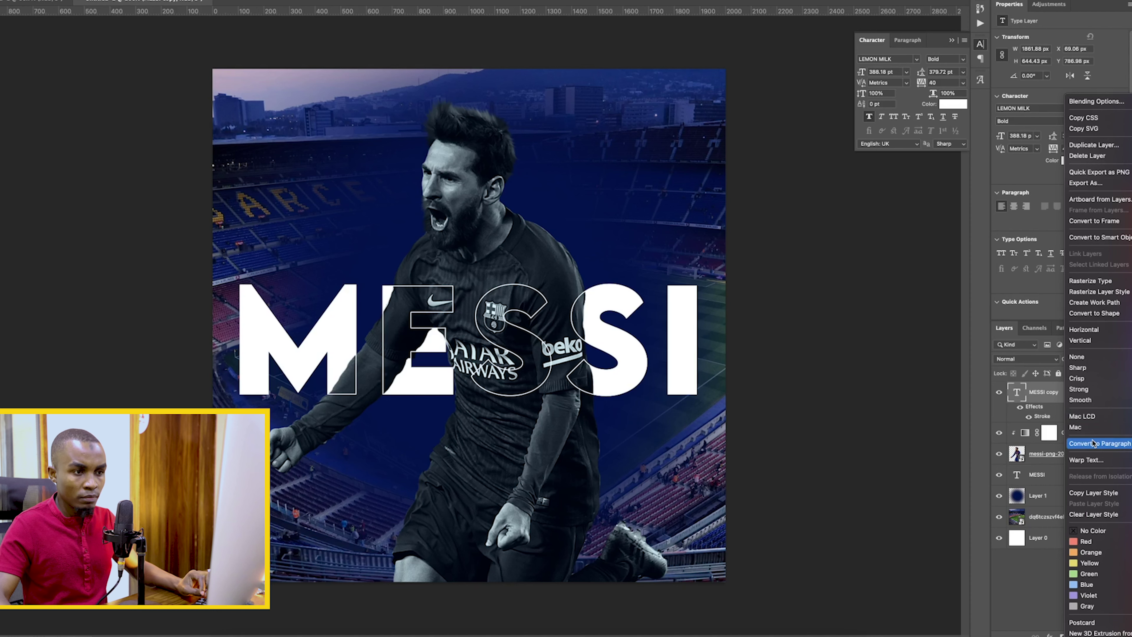
{"action": "left_click", "coordinate": [1043, 398]}
{"action": "right_click", "coordinate": [1018, 395]}
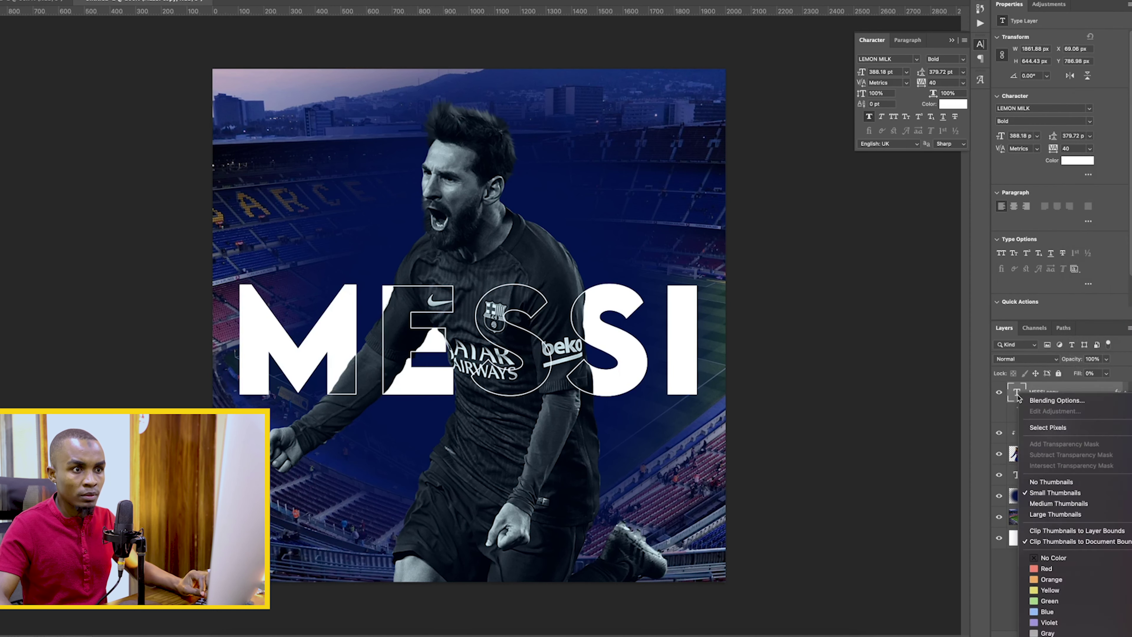
{"action": "left_click", "coordinate": [1047, 393]}
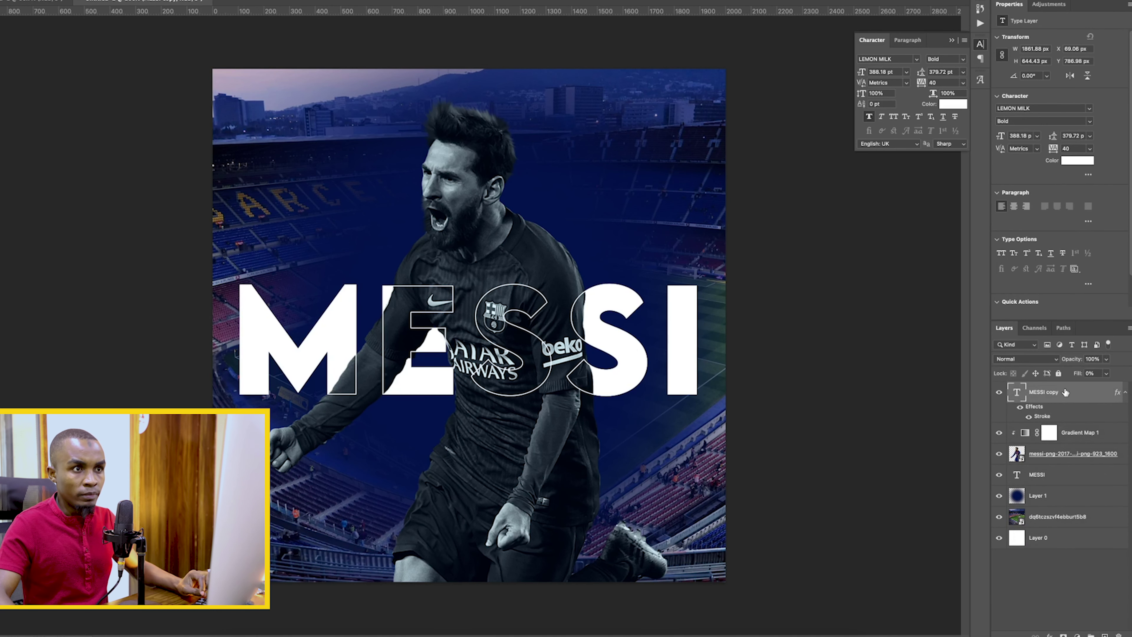
{"action": "right_click", "coordinate": [1067, 392]}
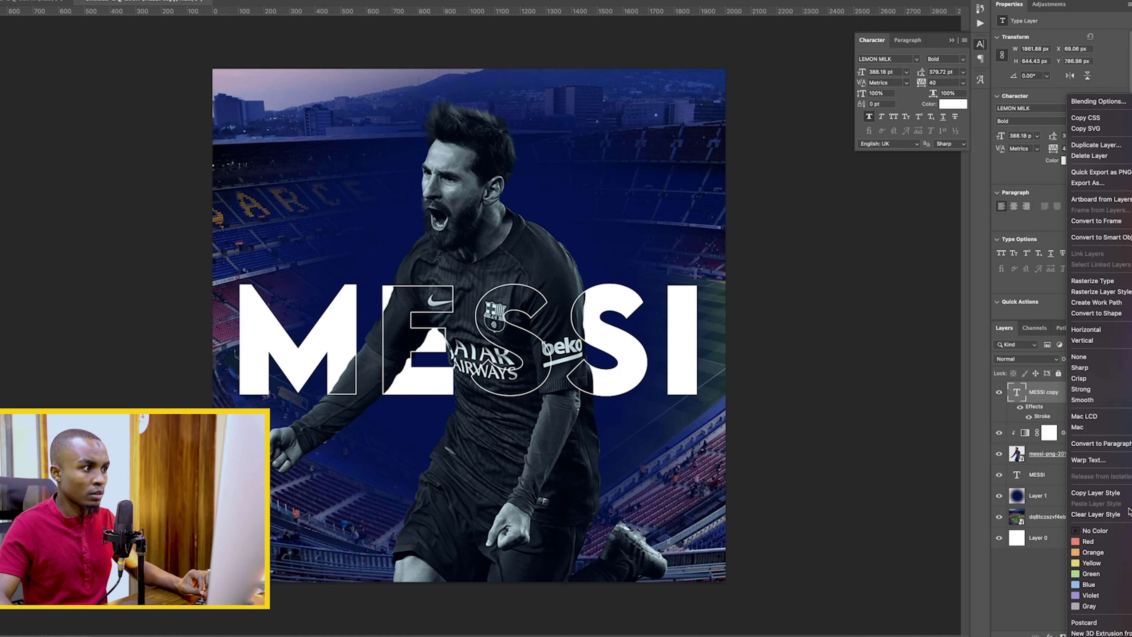
{"action": "left_click", "coordinate": [1044, 393]}
{"action": "left_click_drag", "start_coordinate": [1043, 392], "coordinate": [1076, 436]}
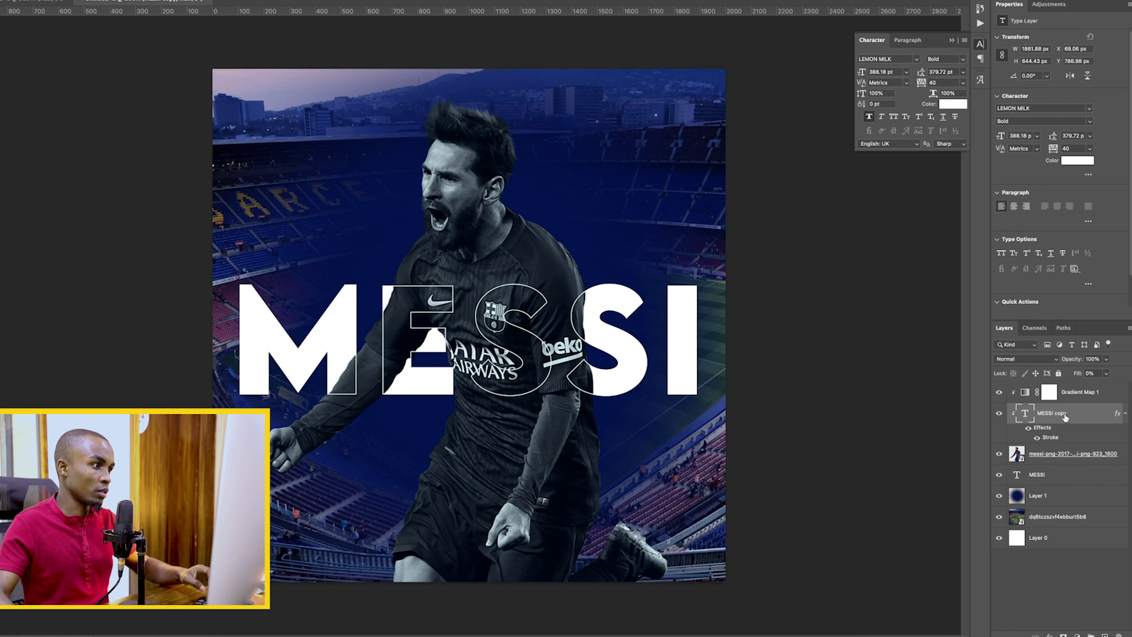
- Free Transform Layer 1's navy paint larger to about 2708 × 2707 px
{"action": "left_click", "coordinate": [1016, 496]}
{"action": "key", "text": "ctrl+t"}
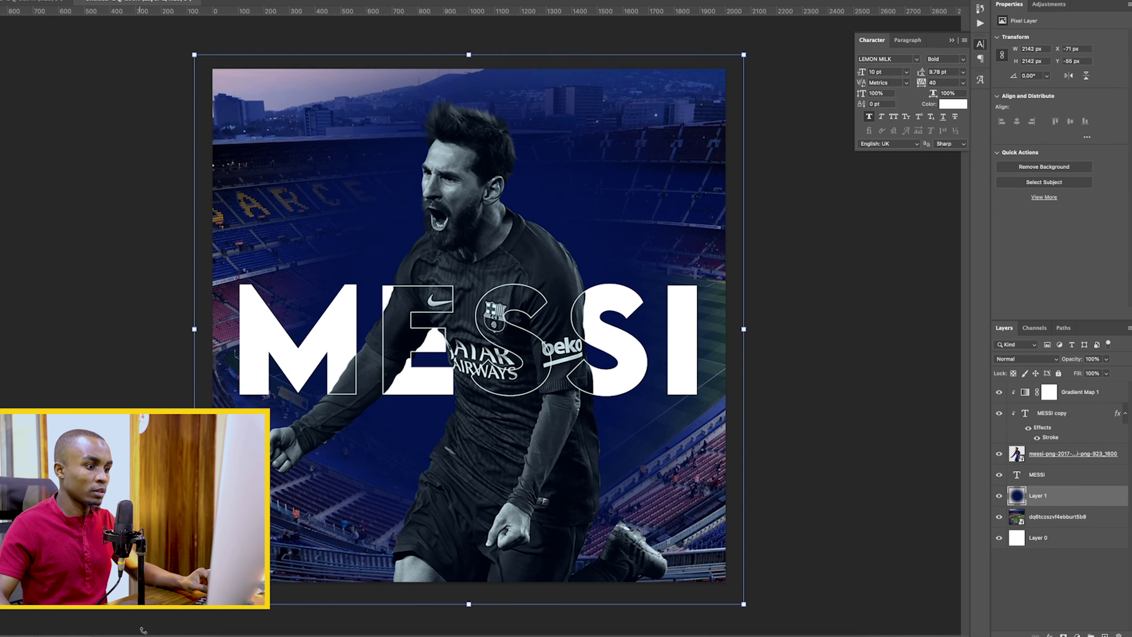
{"action": "left_click_drag", "start_coordinate": [194, 604], "coordinate": [140, 635]}
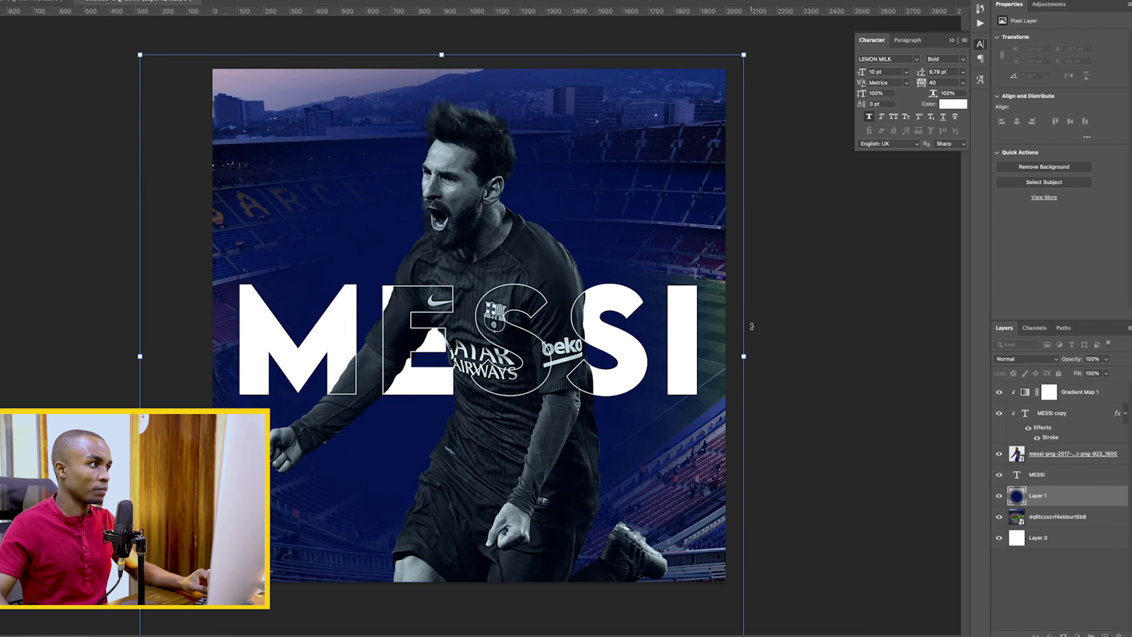
{"action": "left_click_drag", "start_coordinate": [748, 358], "coordinate": [797, 355]}
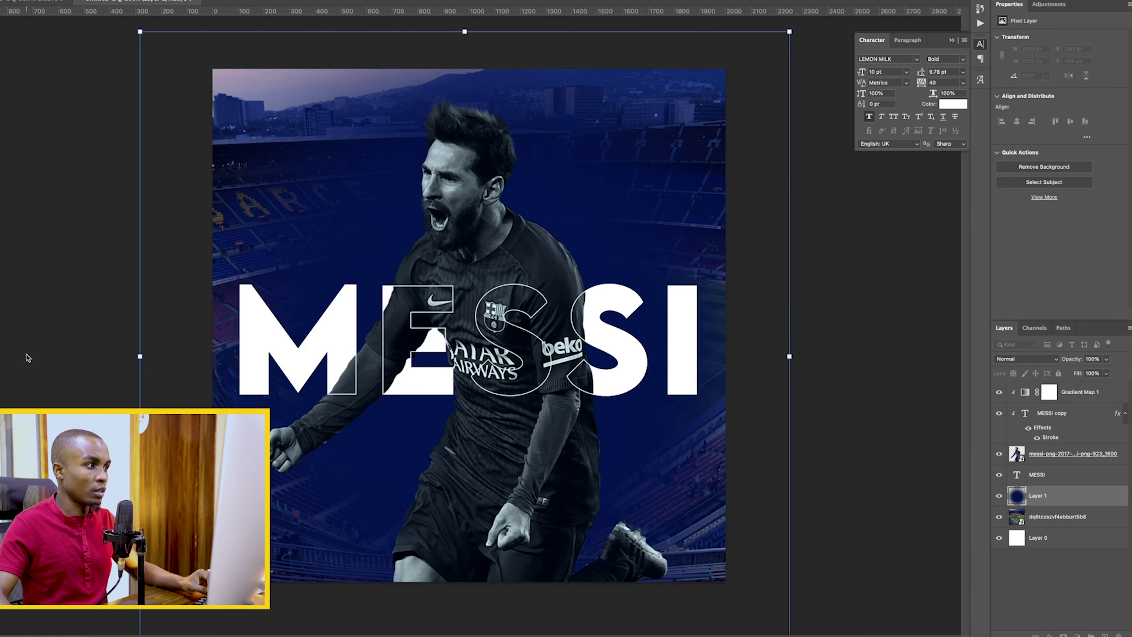
{"action": "left_click_drag", "start_coordinate": [134, 352], "coordinate": [95, 355]}
{"action": "left_click_drag", "start_coordinate": [355, 193], "coordinate": [372, 200]}
{"action": "key", "text": "Return"}
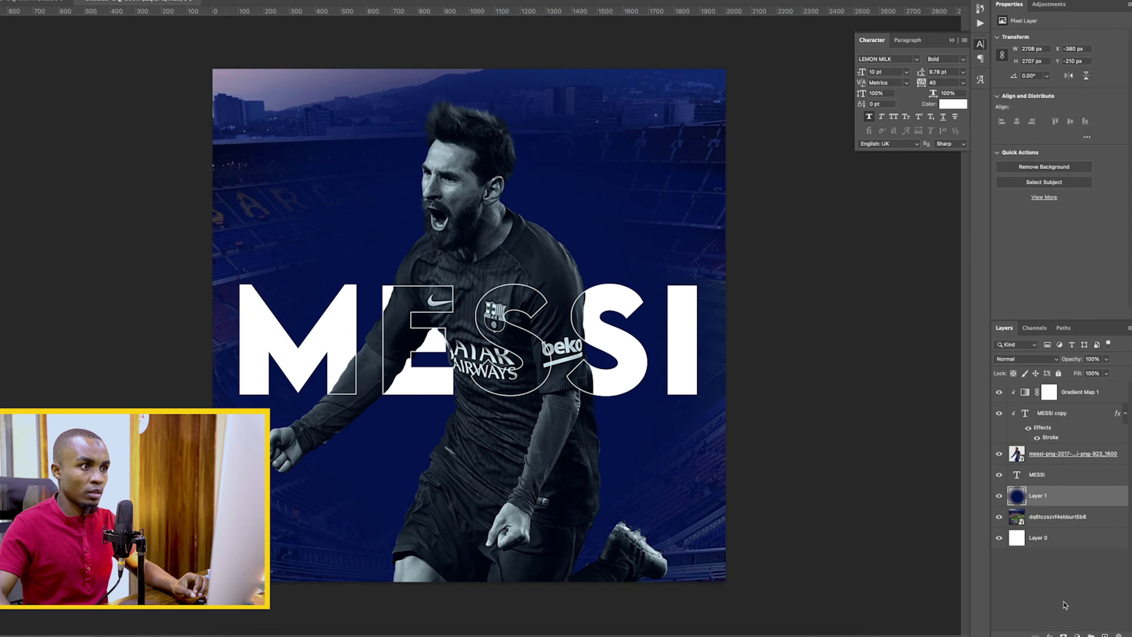
{"action": "double_click", "coordinate": [1020, 501]}
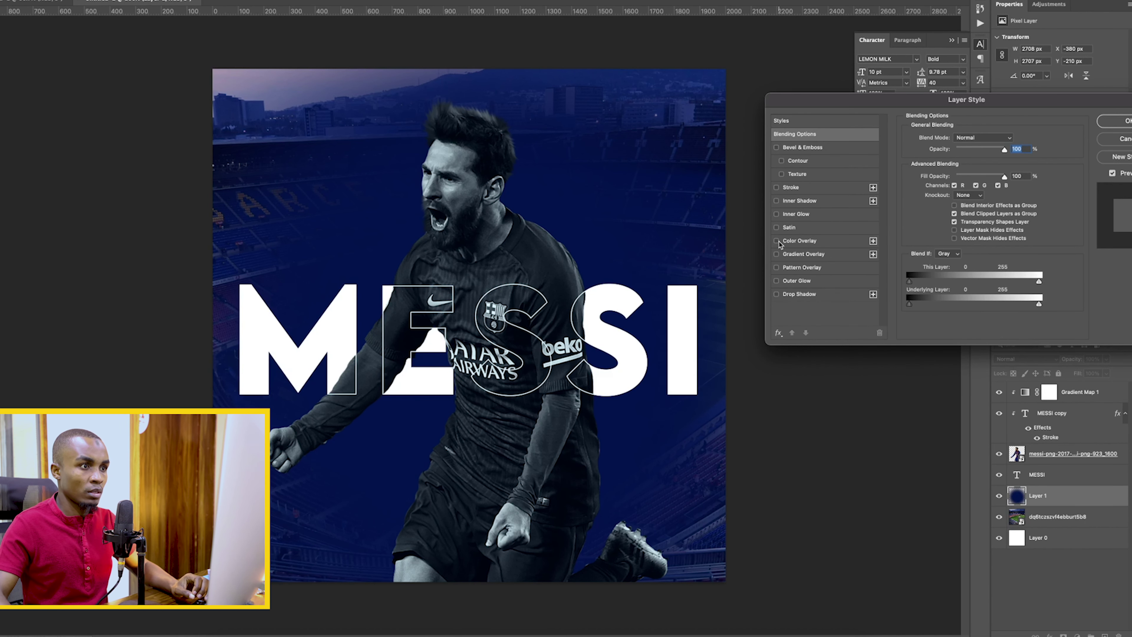
- Preview pale pink, maroon (270505) and bright red Color Overlay colours on Layer 1
{"action": "left_click", "coordinate": [792, 242]}
{"action": "left_click", "coordinate": [793, 241]}
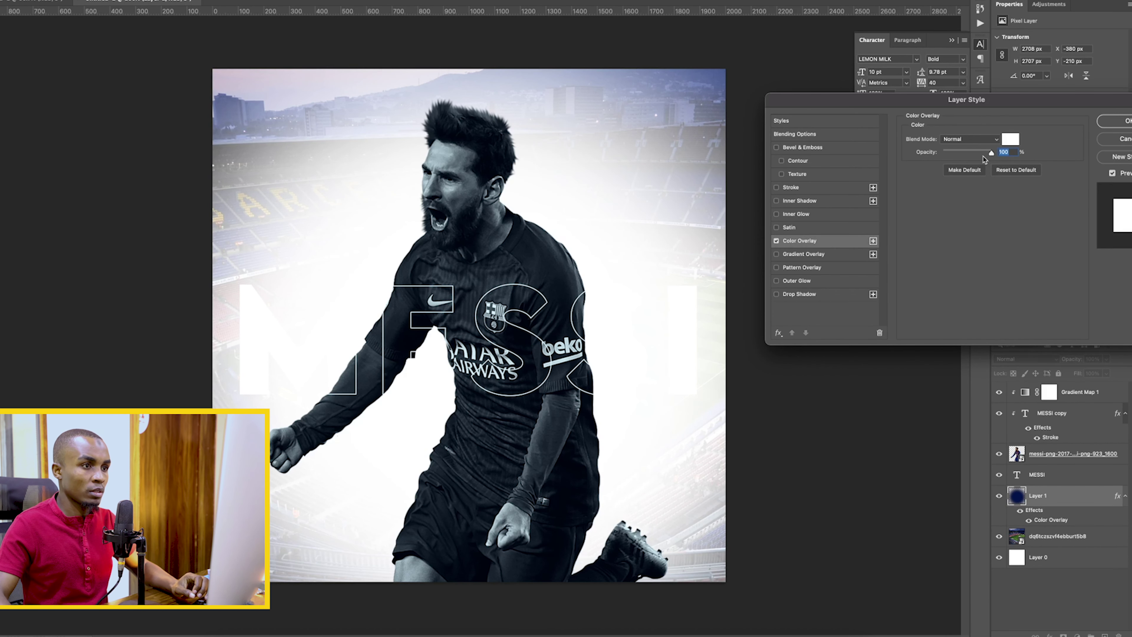
{"action": "left_click", "coordinate": [1011, 139]}
{"action": "left_click", "coordinate": [841, 252]}
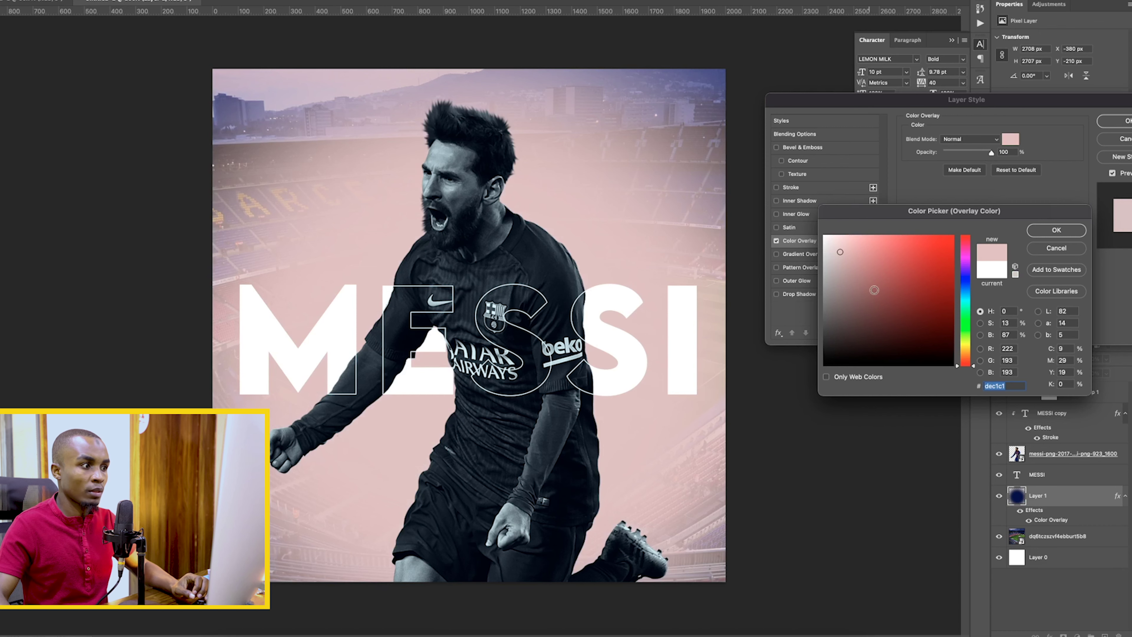
{"action": "type", "text": "270505"}
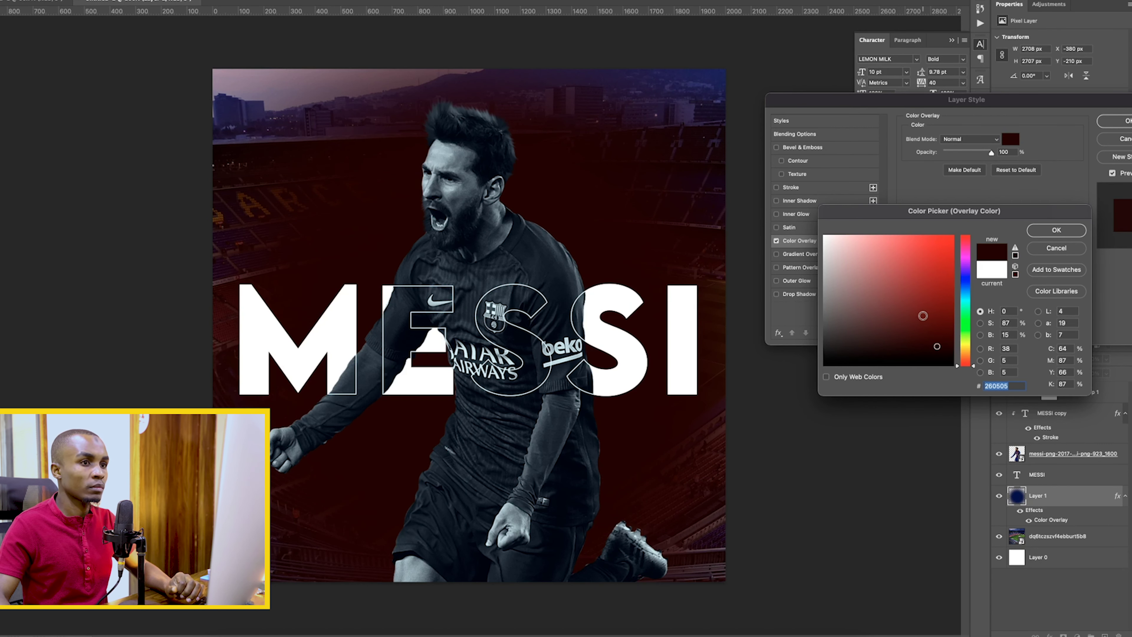
{"action": "left_click_drag", "start_coordinate": [921, 319], "coordinate": [943, 332]}
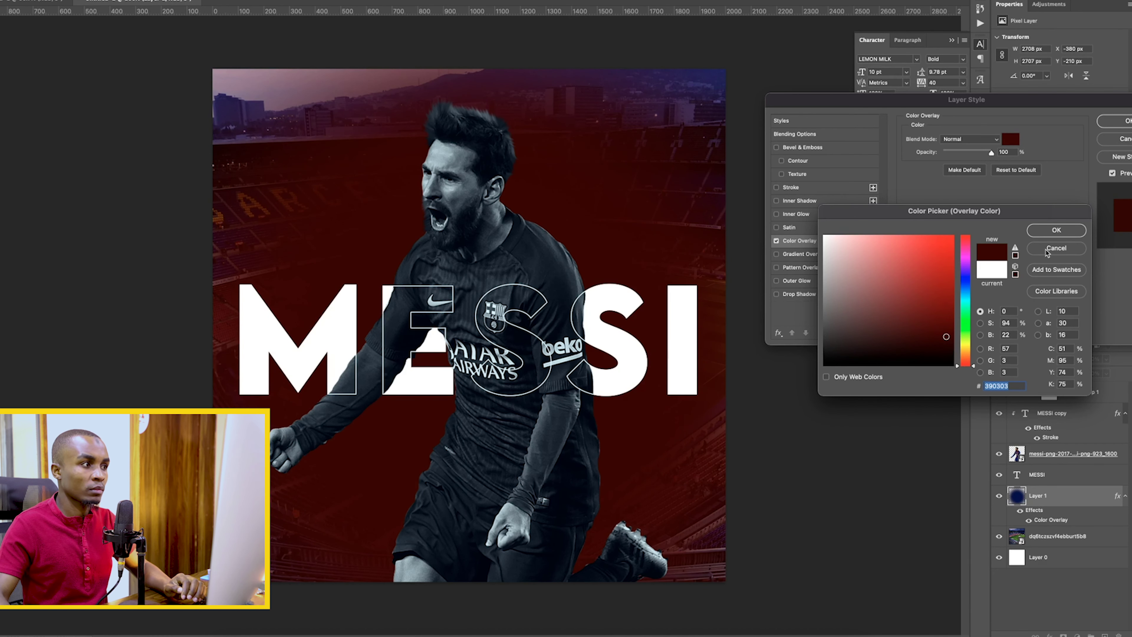
{"action": "left_click", "coordinate": [940, 250]}
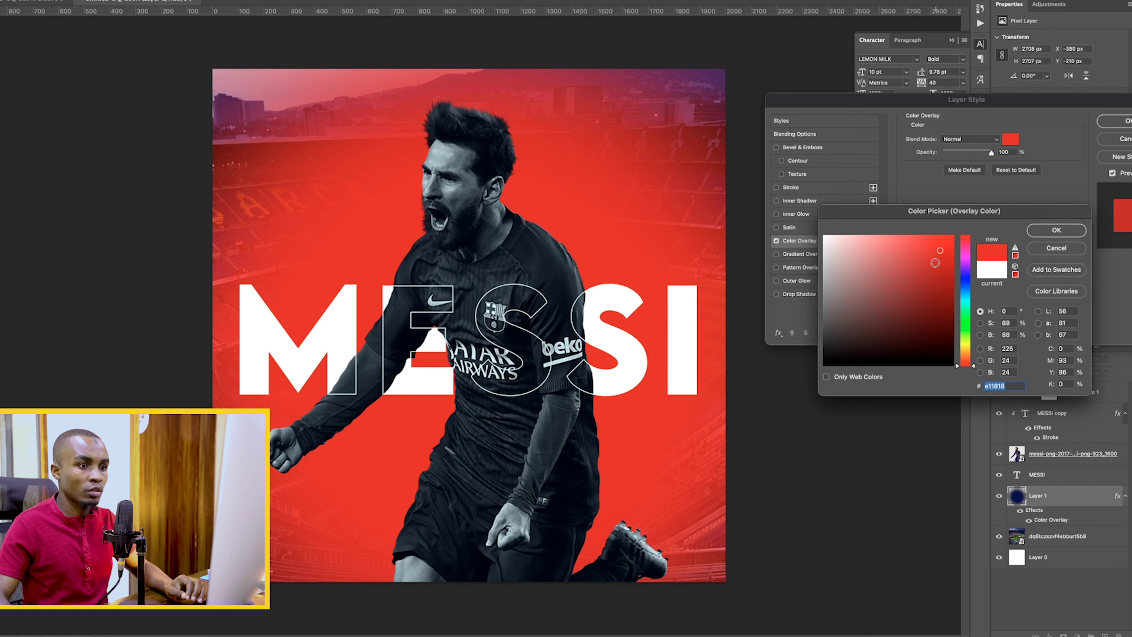
- Discard the colour overlay and hide Gradient Map 1 so the player shows in full colour
{"action": "left_click", "coordinate": [1049, 251]}
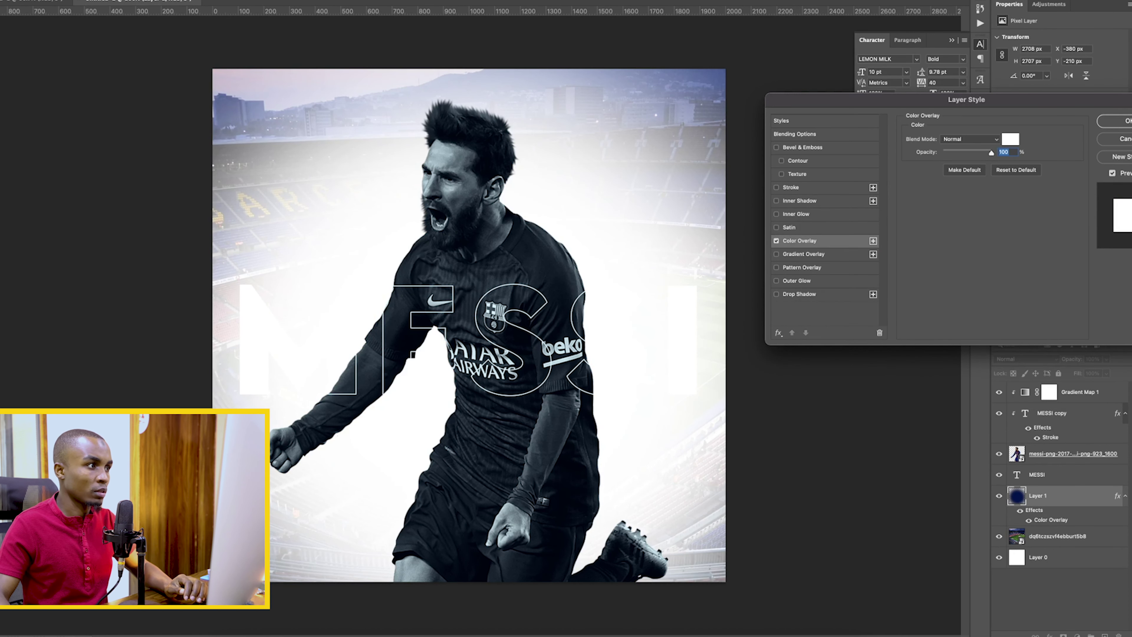
{"action": "left_click", "coordinate": [1121, 139]}
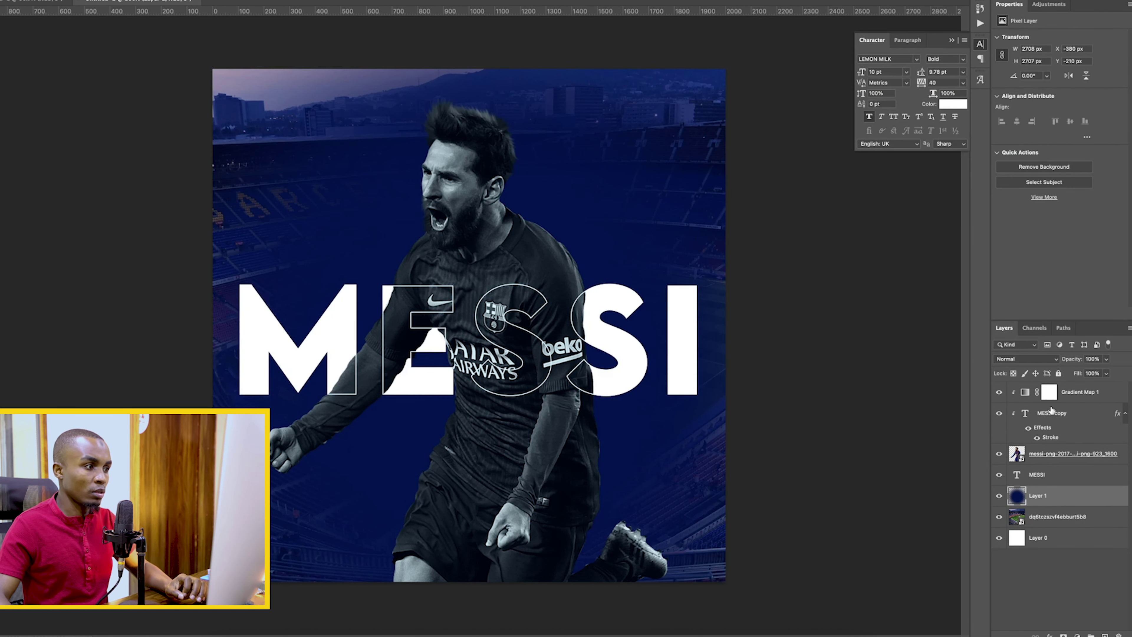
{"action": "left_click", "coordinate": [1030, 395]}
{"action": "left_click", "coordinate": [999, 393]}
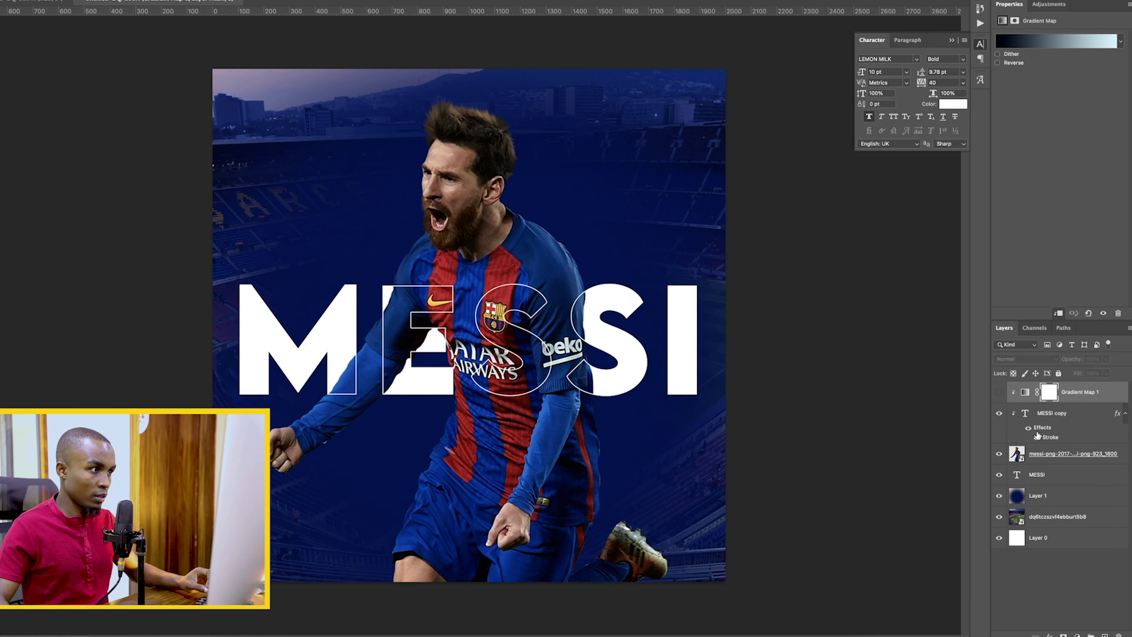
- Free Transform Layer 1's navy overlay larger, to about 4629 px, and commit
{"action": "left_click", "coordinate": [1020, 496]}
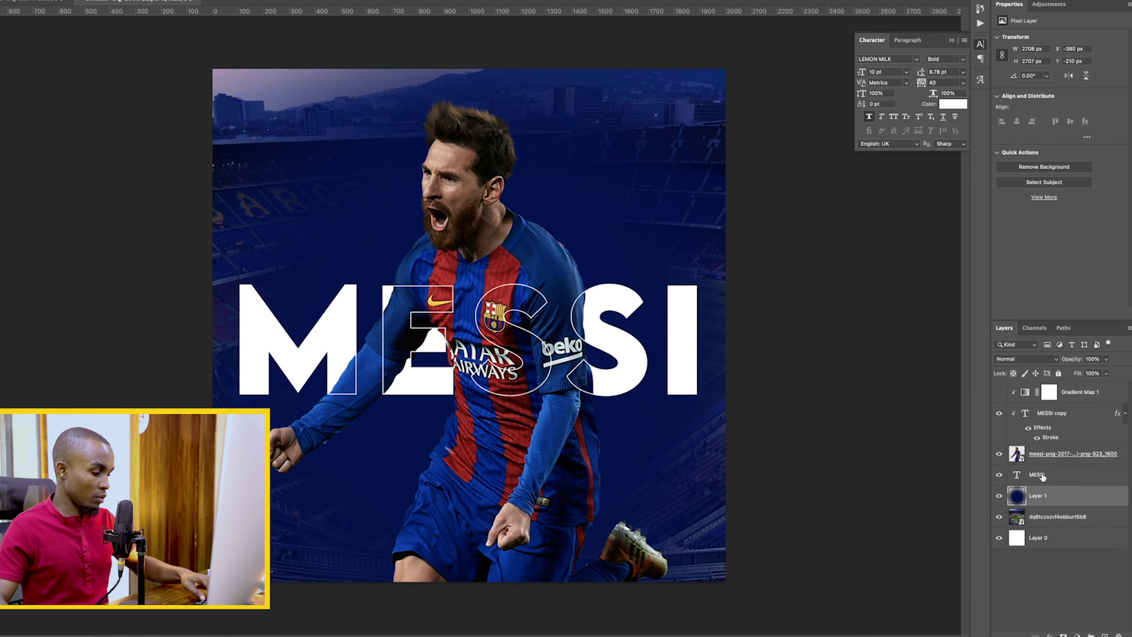
{"action": "left_click", "coordinate": [999, 496]}
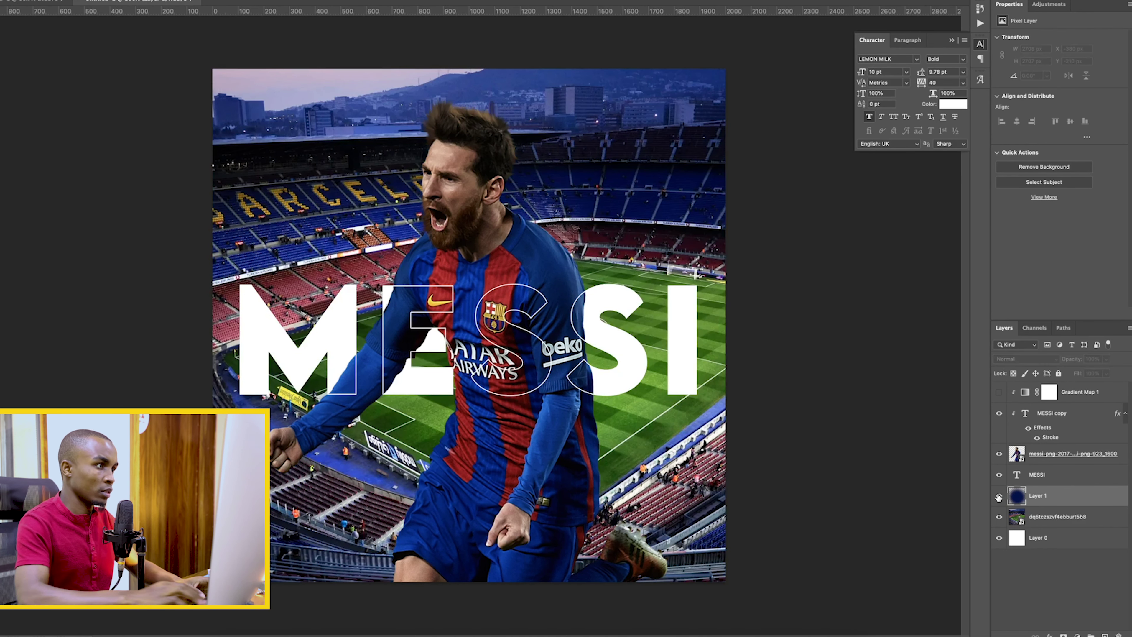
{"action": "left_click", "coordinate": [999, 496]}
{"action": "key", "text": "ctrl+t"}
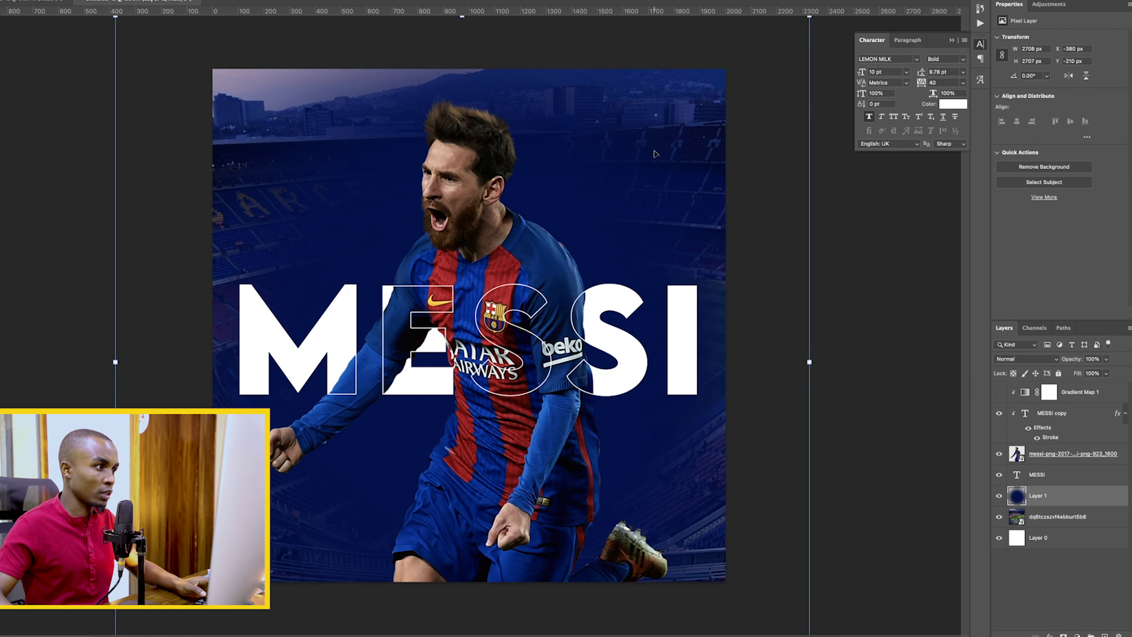
{"action": "key", "text": "ctrl+minus"}
{"action": "key", "text": "ctrl+minus"}
{"action": "key", "text": "ctrl+minus"}
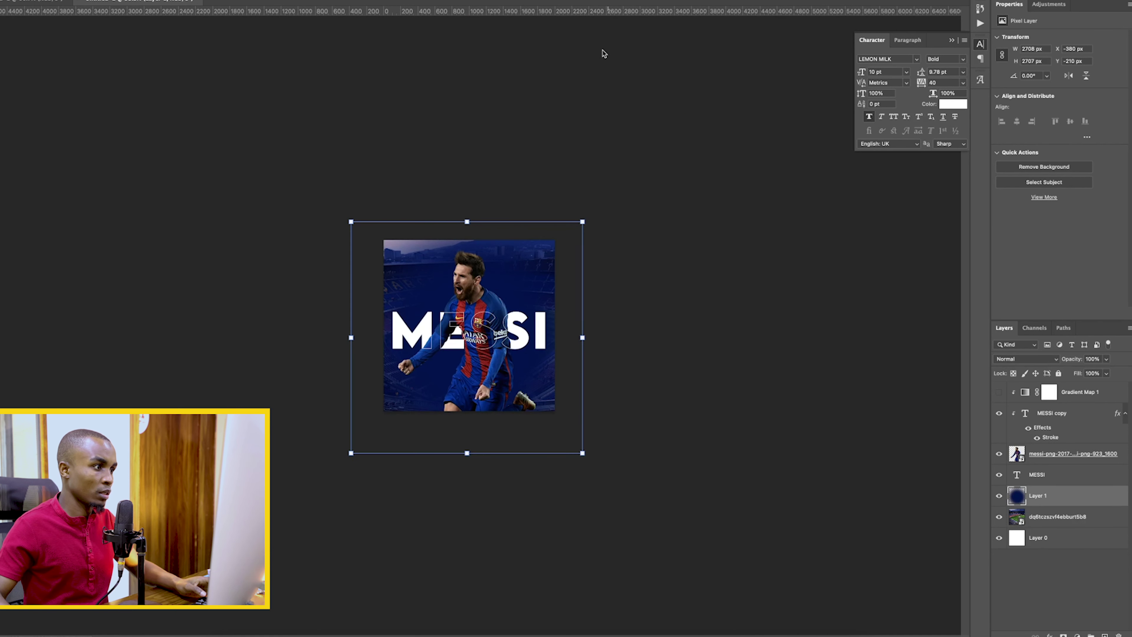
{"action": "left_click_drag", "start_coordinate": [464, 218], "coordinate": [467, 174]}
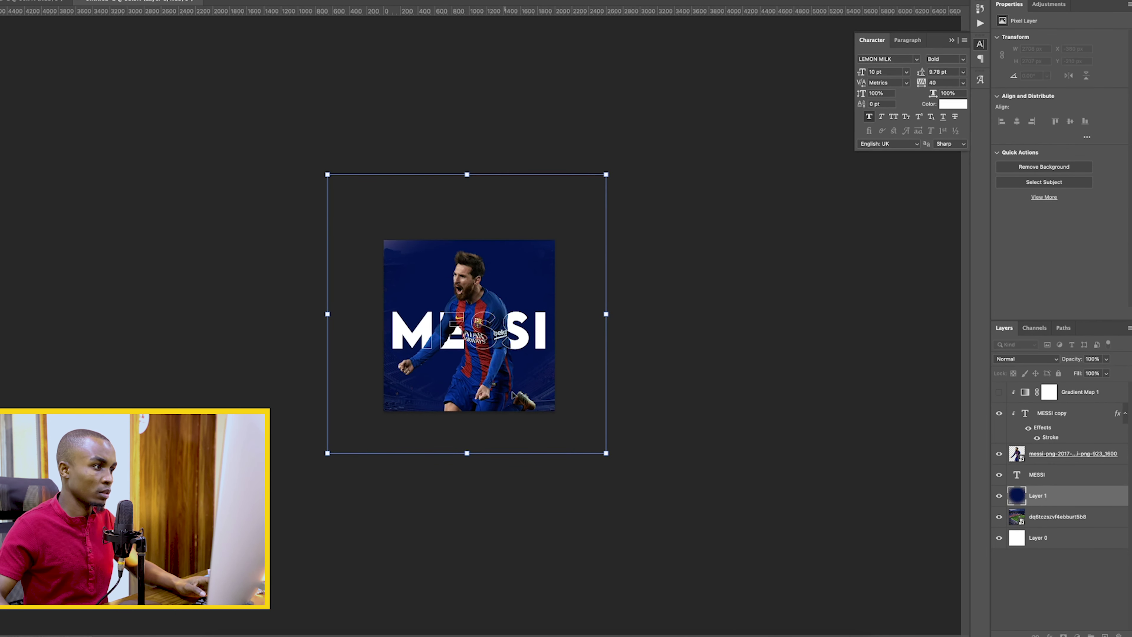
{"action": "left_click_drag", "start_coordinate": [601, 458], "coordinate": [650, 498]}
{"action": "left_click_drag", "start_coordinate": [328, 175], "coordinate": [215, 82]}
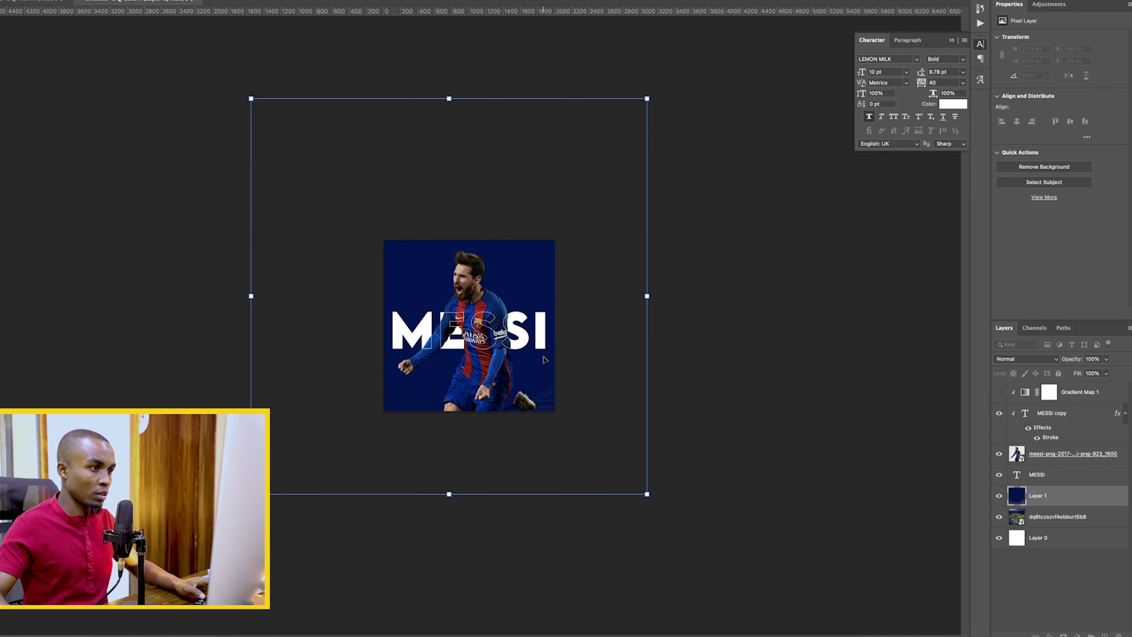
{"action": "key", "text": "ctrl+0"}
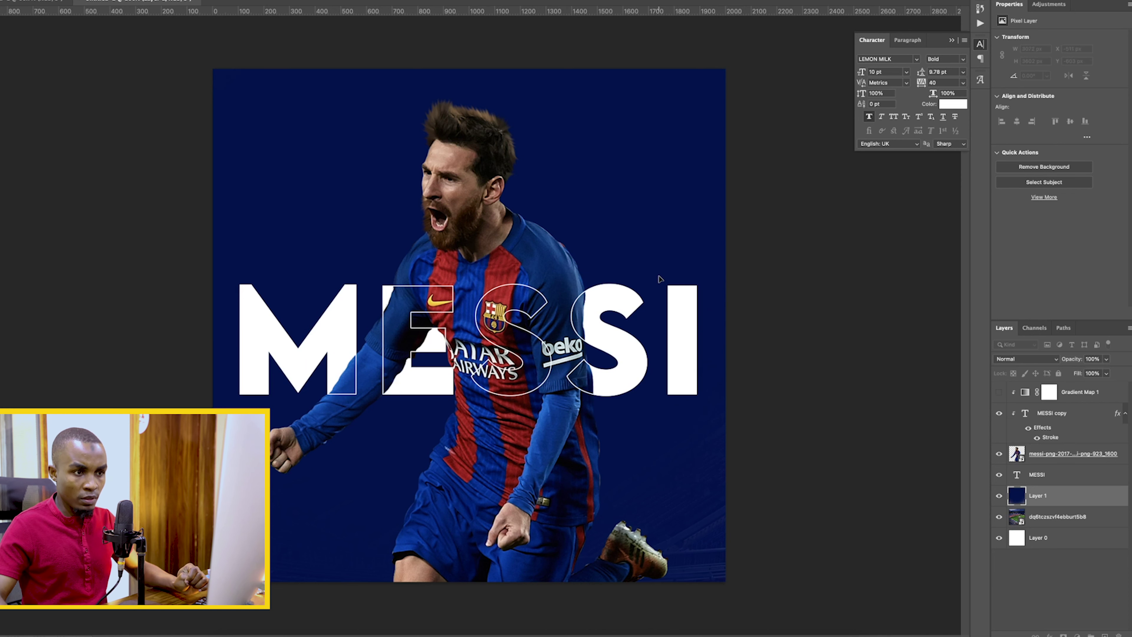
{"action": "key", "text": "Return"}
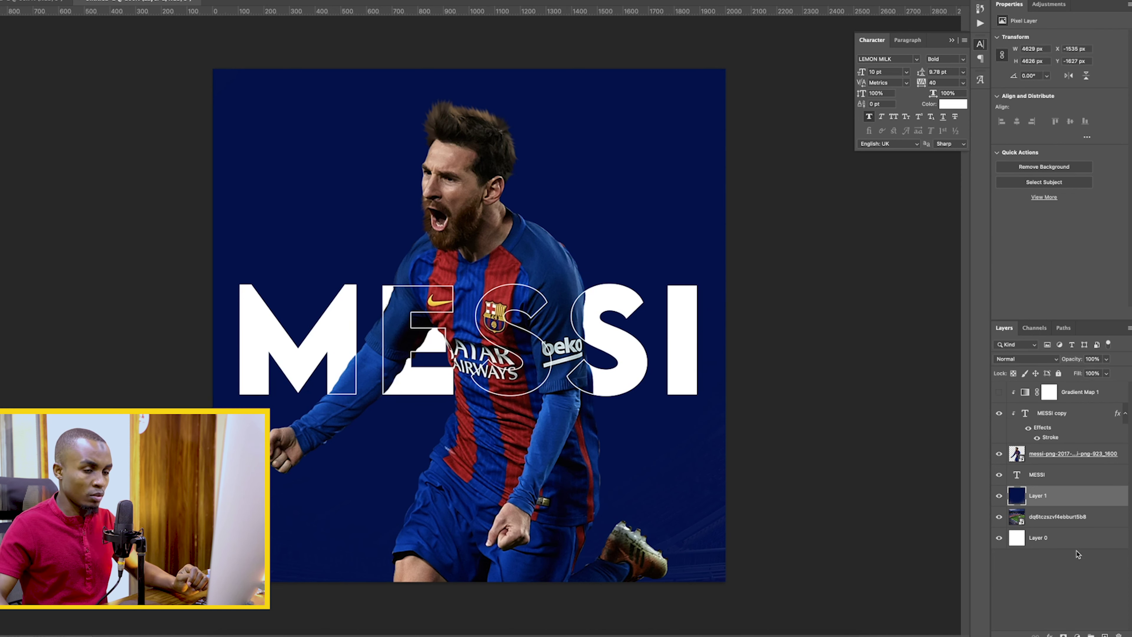
- Set Layer 1's blend mode to Color Dodge
{"action": "left_click", "coordinate": [1055, 364]}
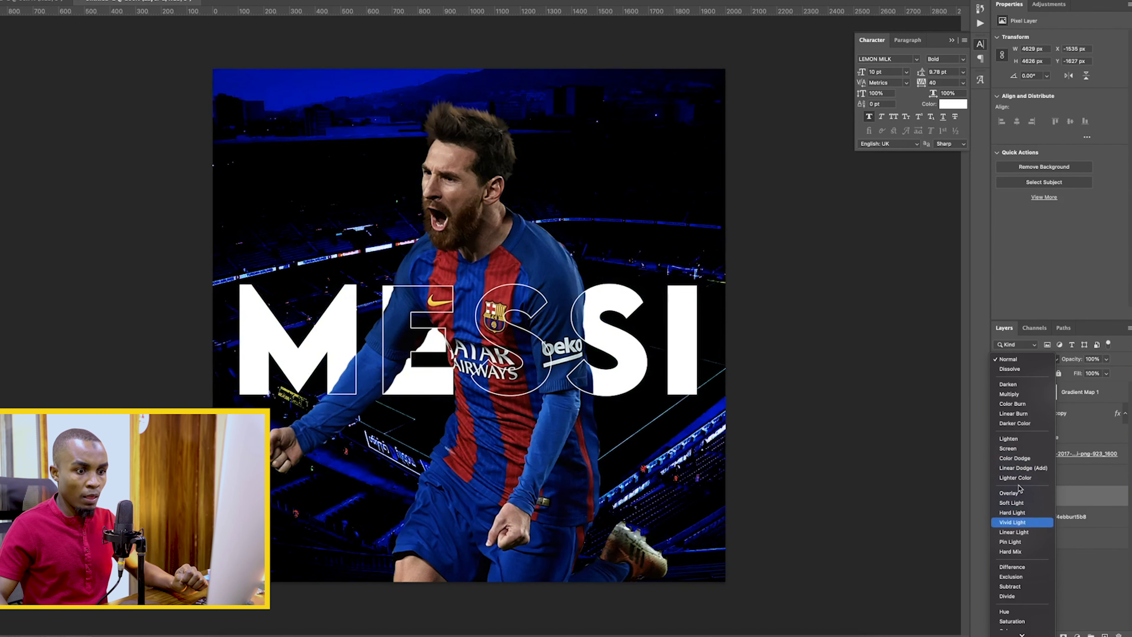
{"action": "left_click", "coordinate": [1018, 463]}
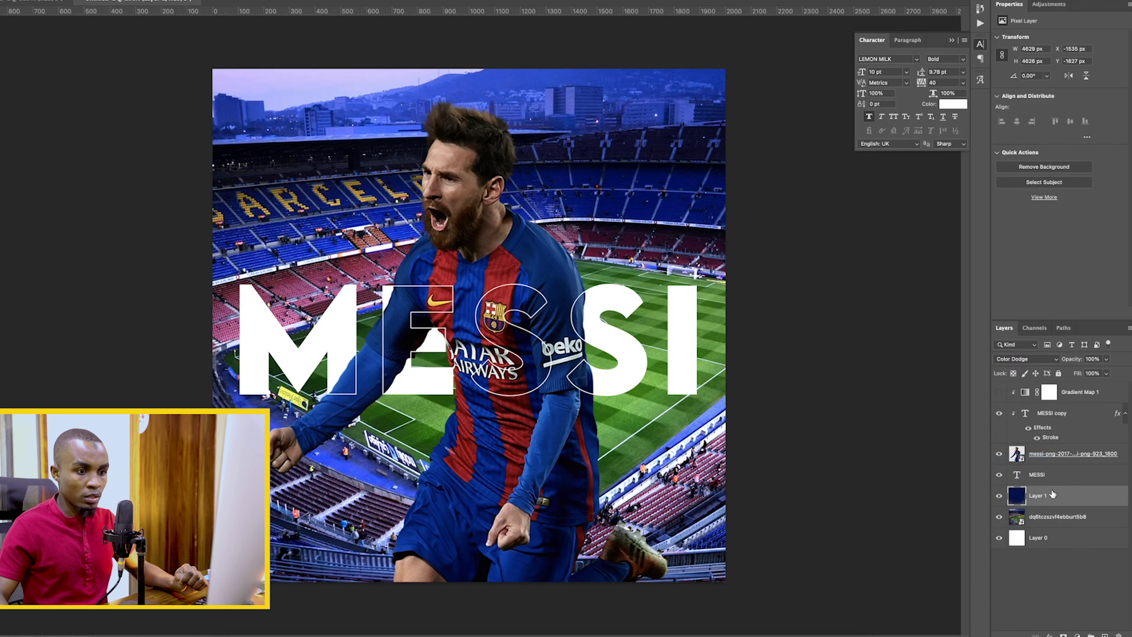
{"action": "left_click", "coordinate": [1041, 521]}
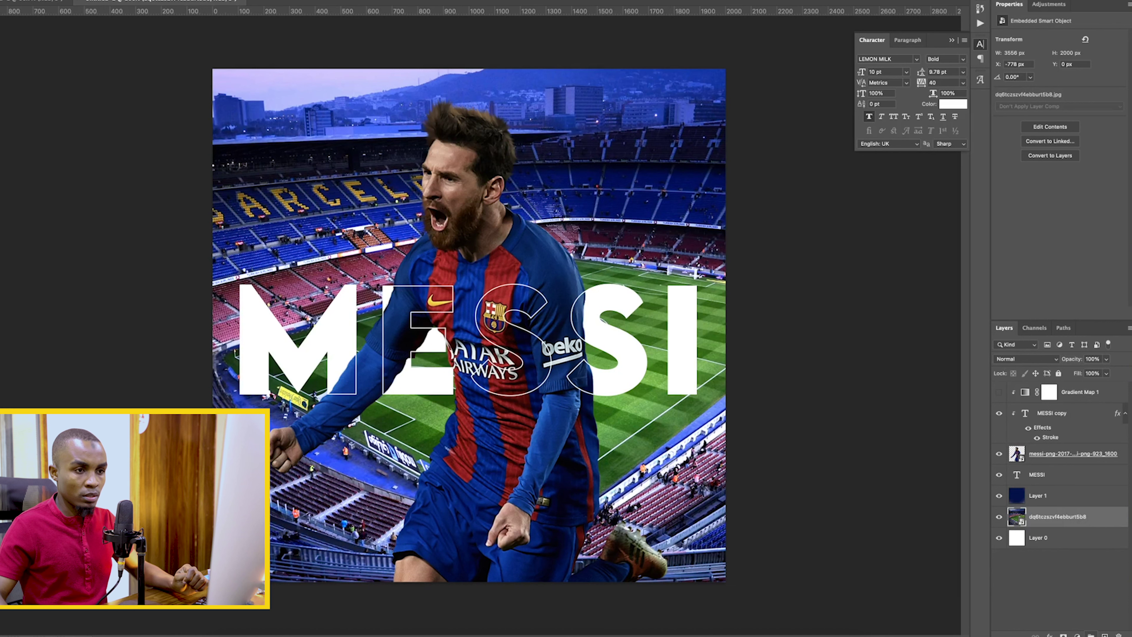
- Add a Gradient Fill layer over the stadium: navy-to-white linear gradient, left stop at 10%, 90°
{"action": "left_click", "coordinate": [1106, 633]}
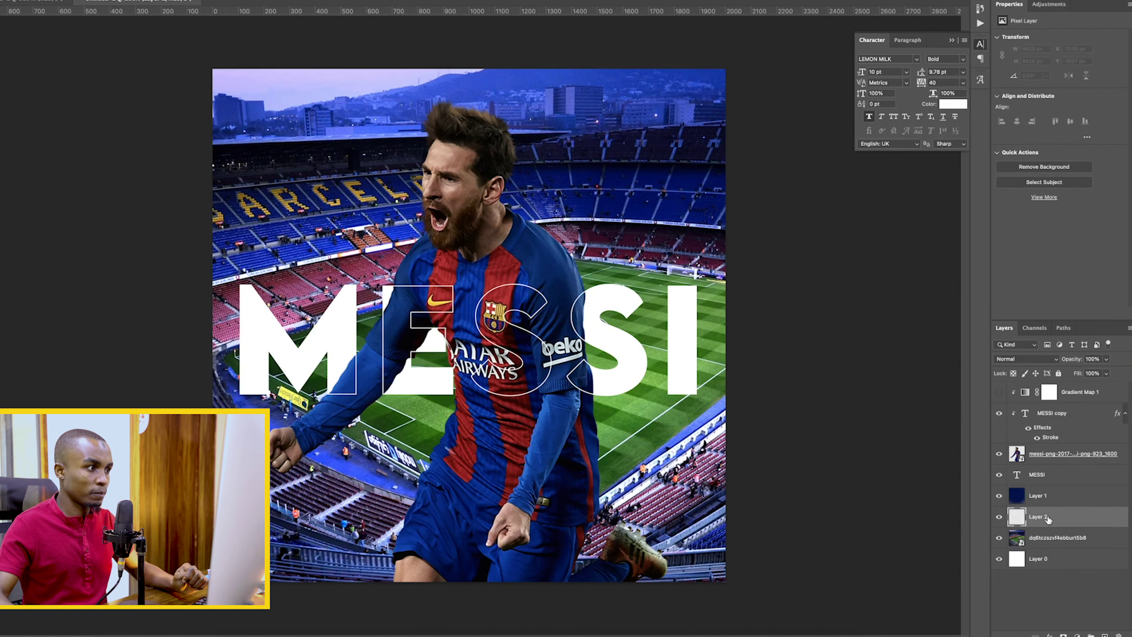
{"action": "left_click", "coordinate": [1077, 633]}
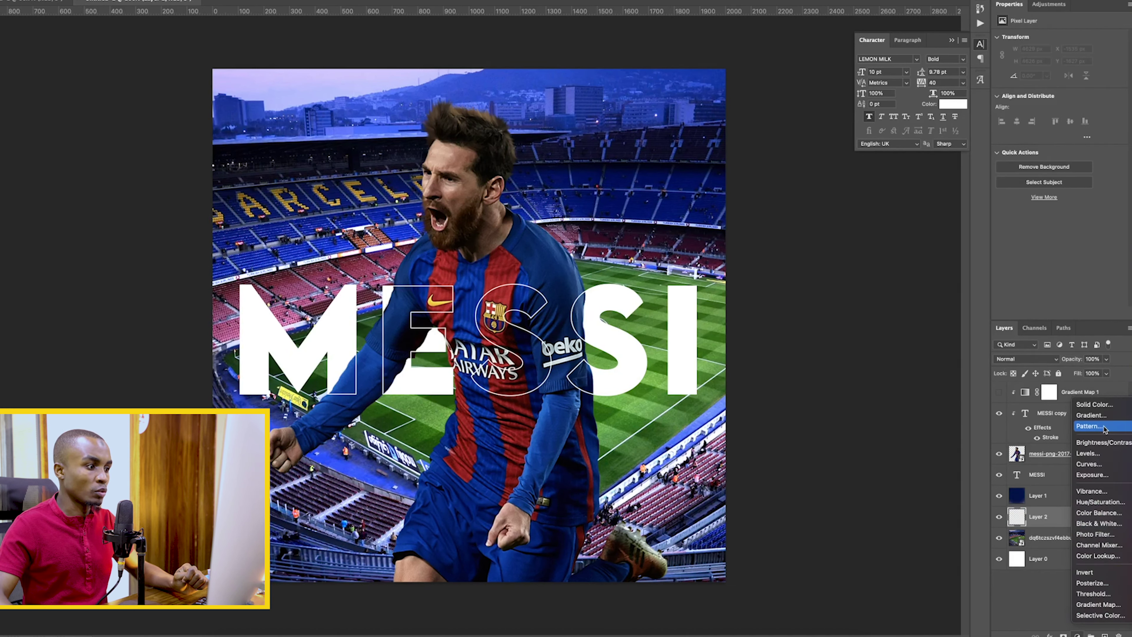
{"action": "left_click", "coordinate": [1105, 415]}
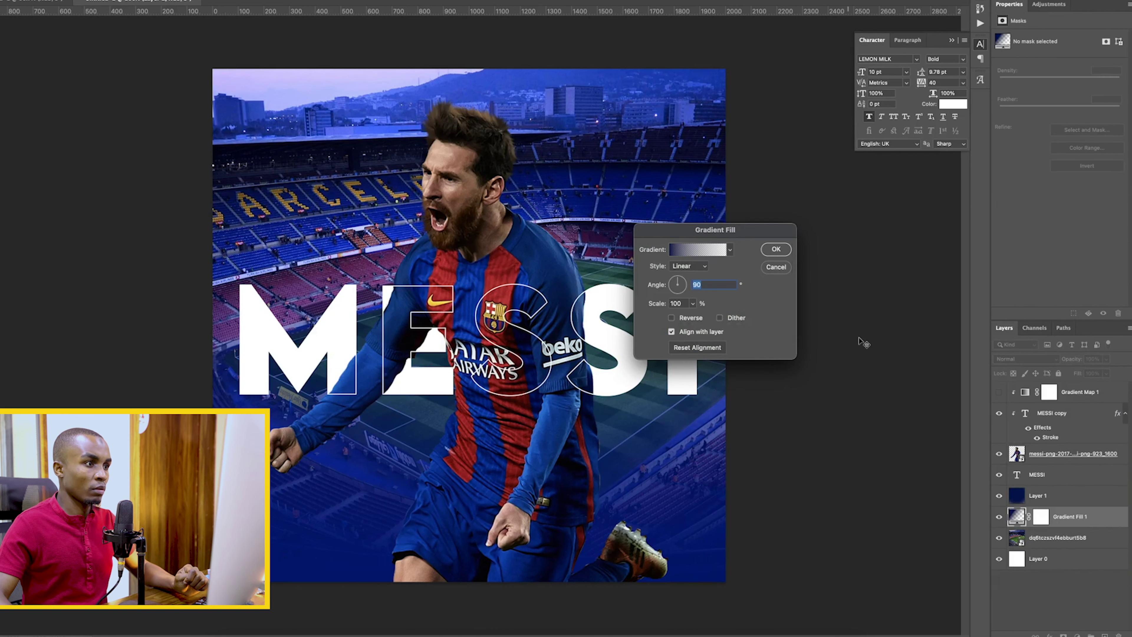
{"action": "left_click", "coordinate": [698, 252]}
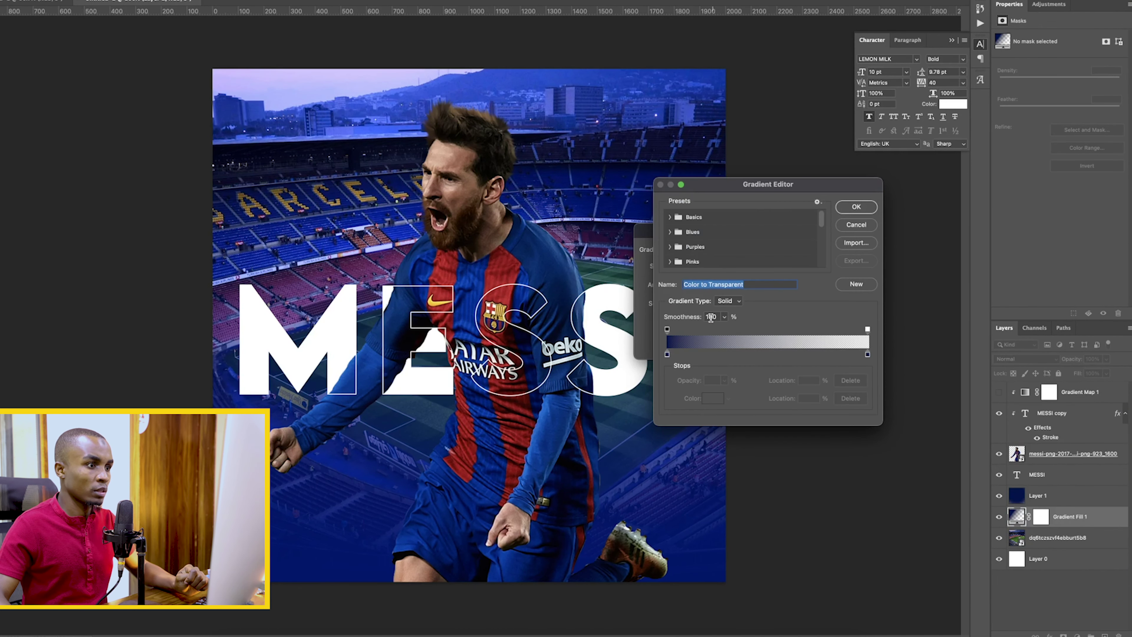
{"action": "left_click_drag", "start_coordinate": [668, 355], "coordinate": [681, 333]}
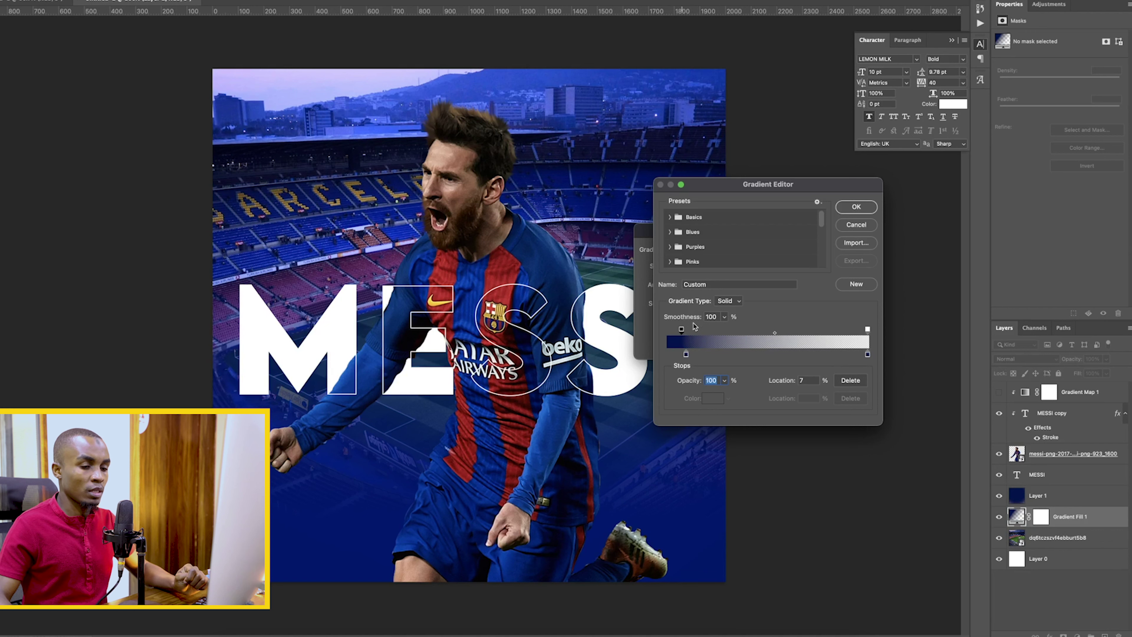
{"action": "left_click", "coordinate": [848, 206]}
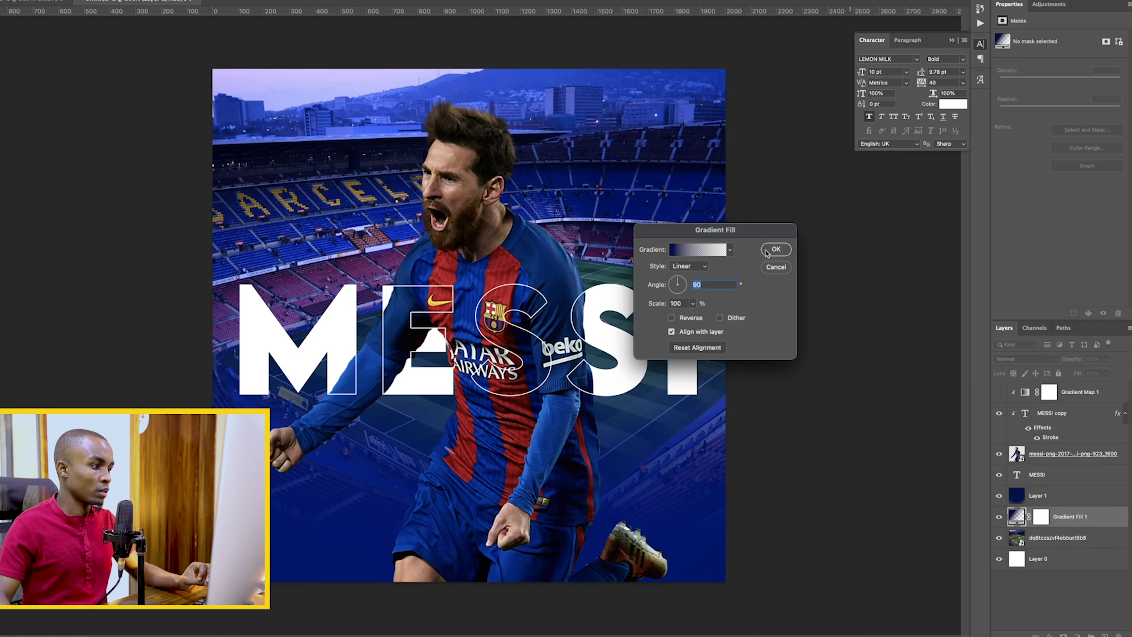
{"action": "left_click", "coordinate": [776, 249]}
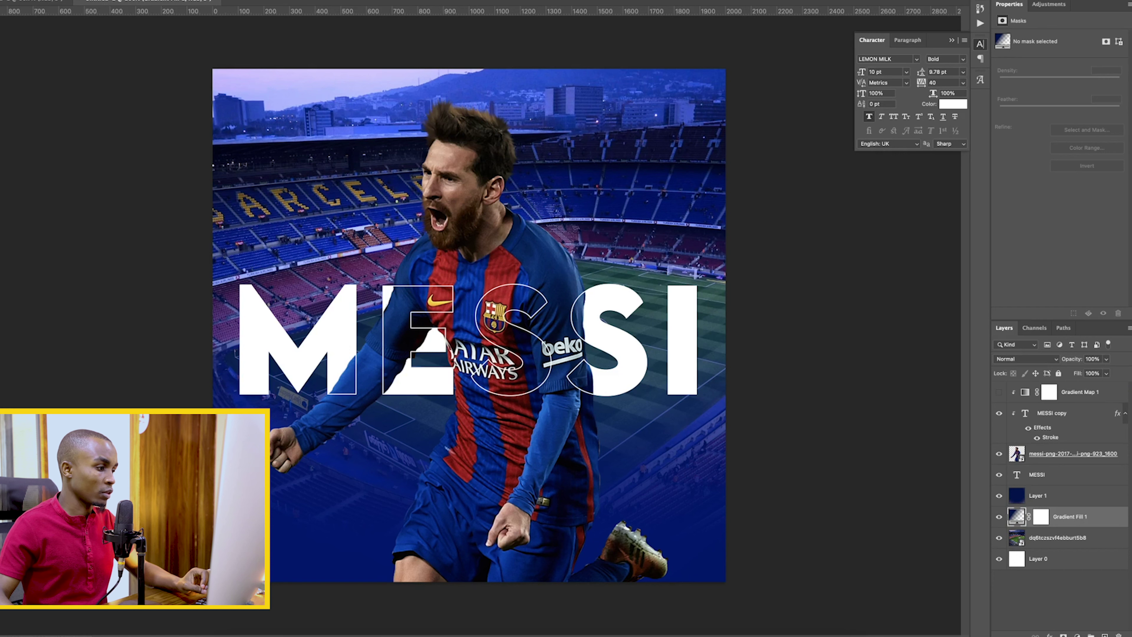
- Draw a bright blue rectangle in the bottom-left corner, layered above Gradient Map 1
{"action": "left_click_drag", "start_coordinate": [231, 545], "coordinate": [328, 589]}
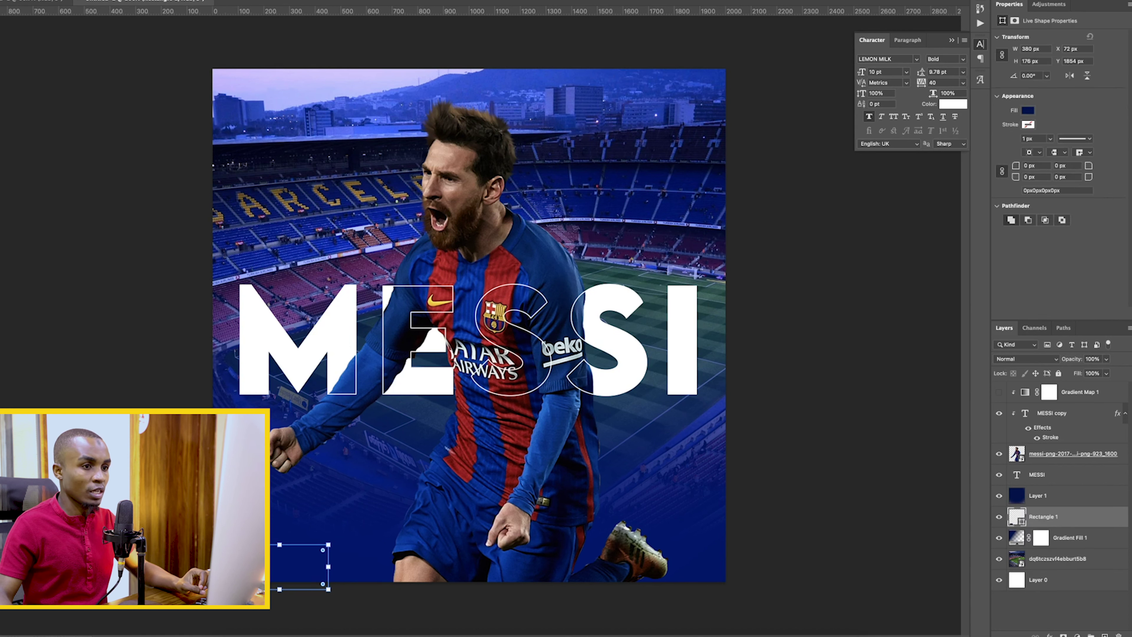
{"action": "left_click_drag", "start_coordinate": [1012, 511], "coordinate": [1011, 388]}
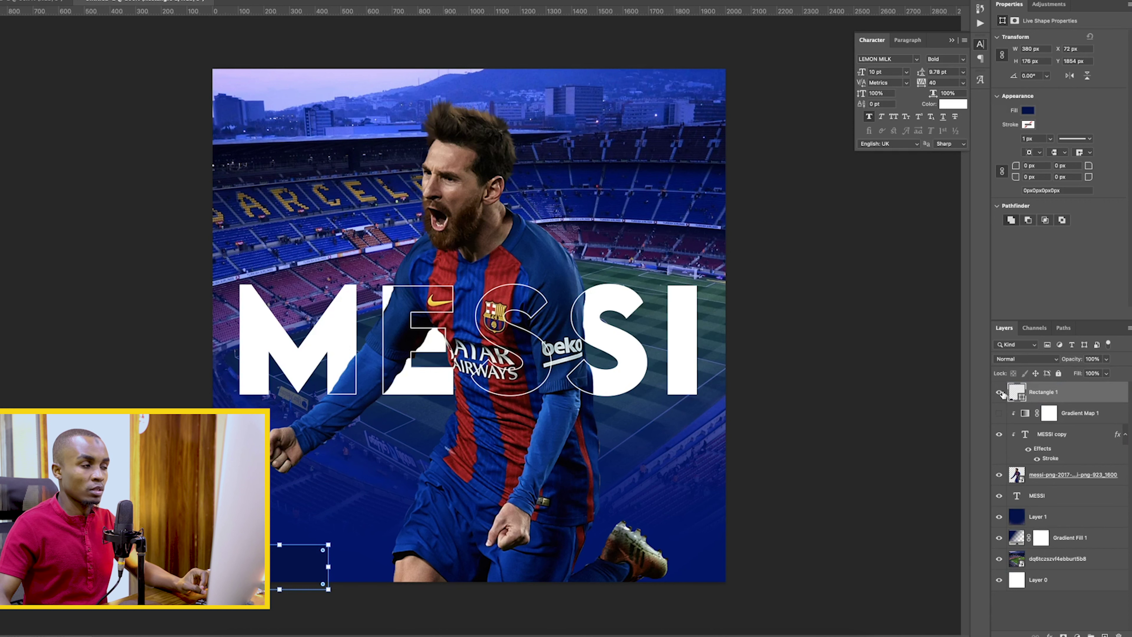
{"action": "left_click", "coordinate": [1029, 111]}
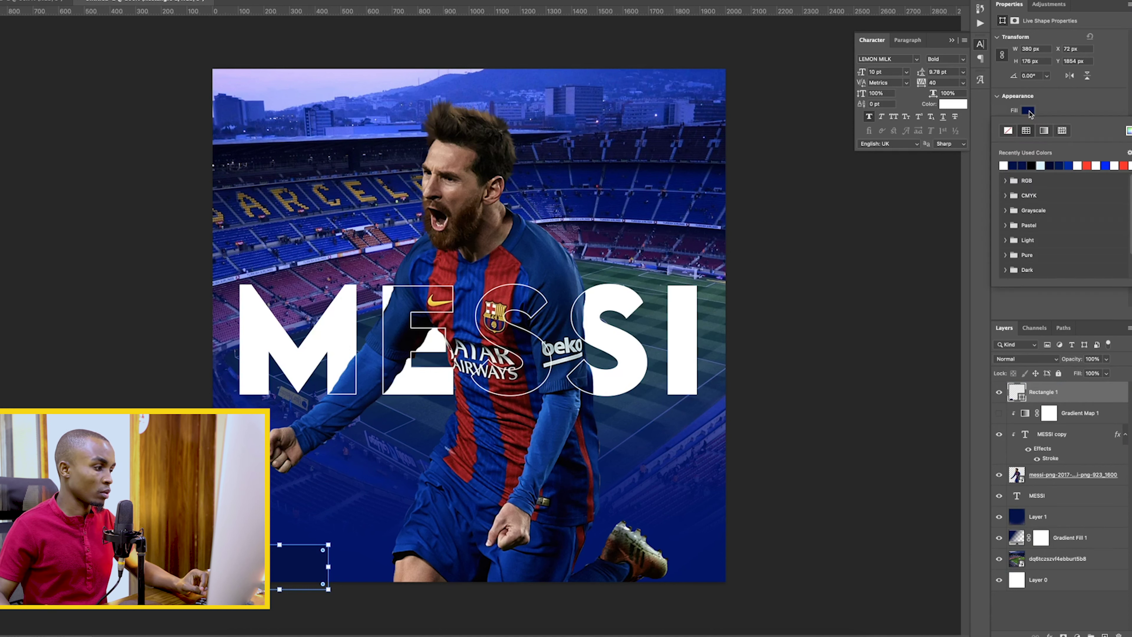
{"action": "key", "text": "Escape"}
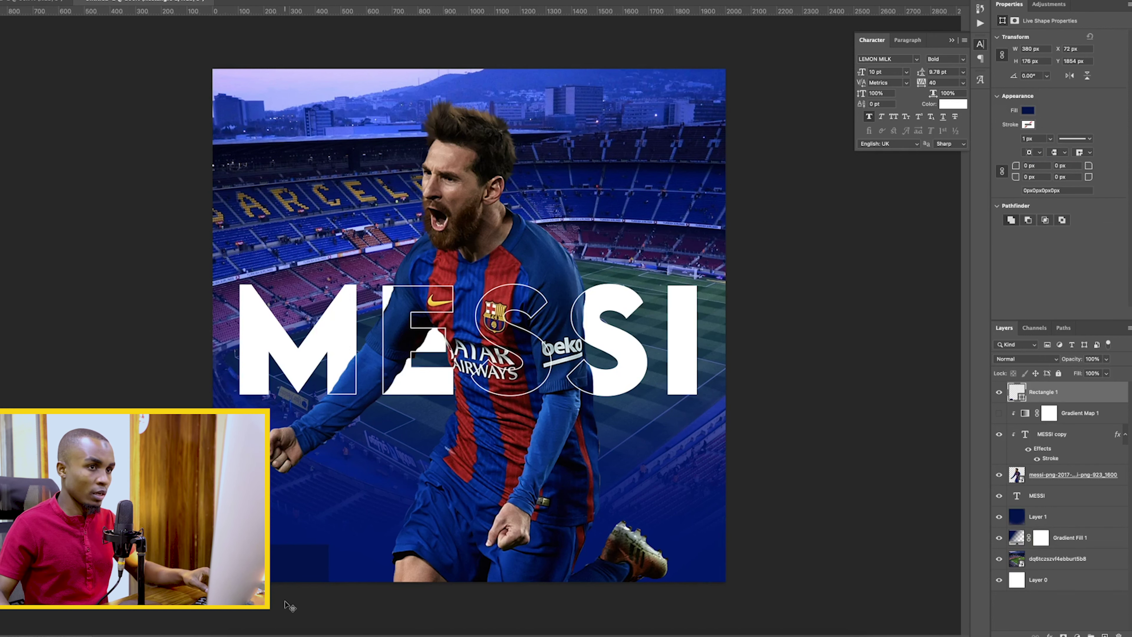
{"action": "left_click_drag", "start_coordinate": [283, 580], "coordinate": [319, 578]}
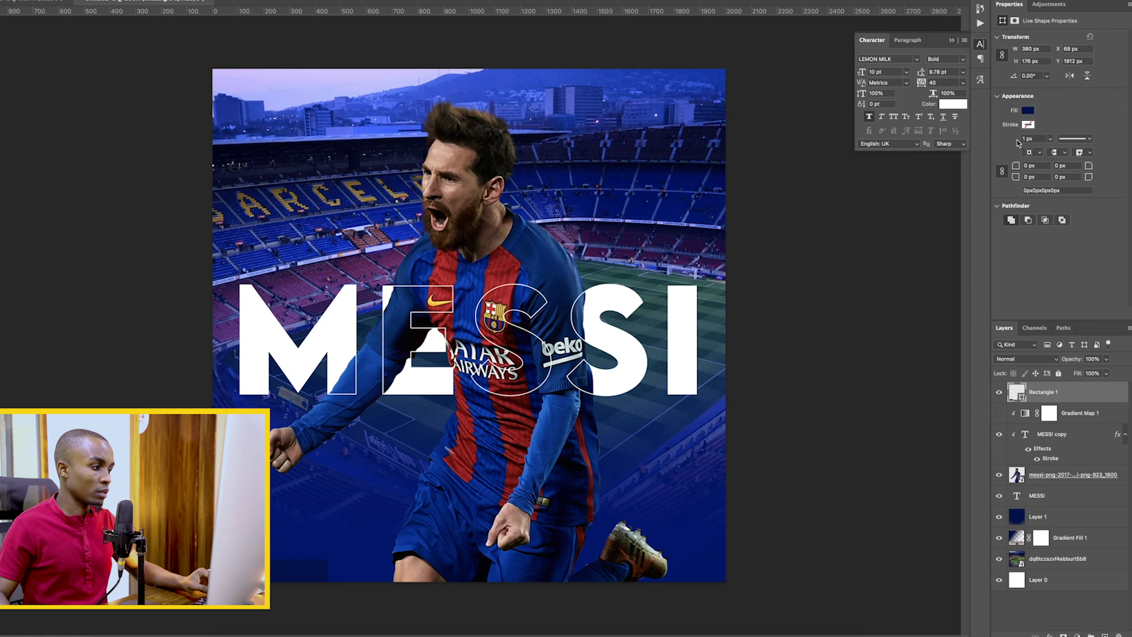
{"action": "left_click", "coordinate": [1028, 110]}
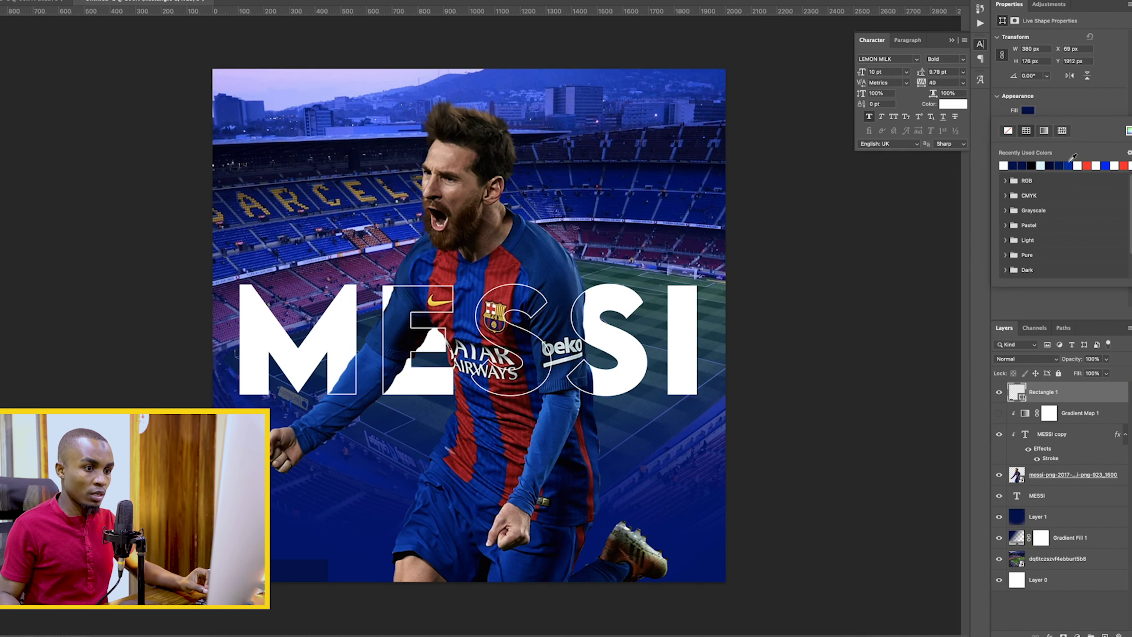
{"action": "left_click", "coordinate": [1069, 165]}
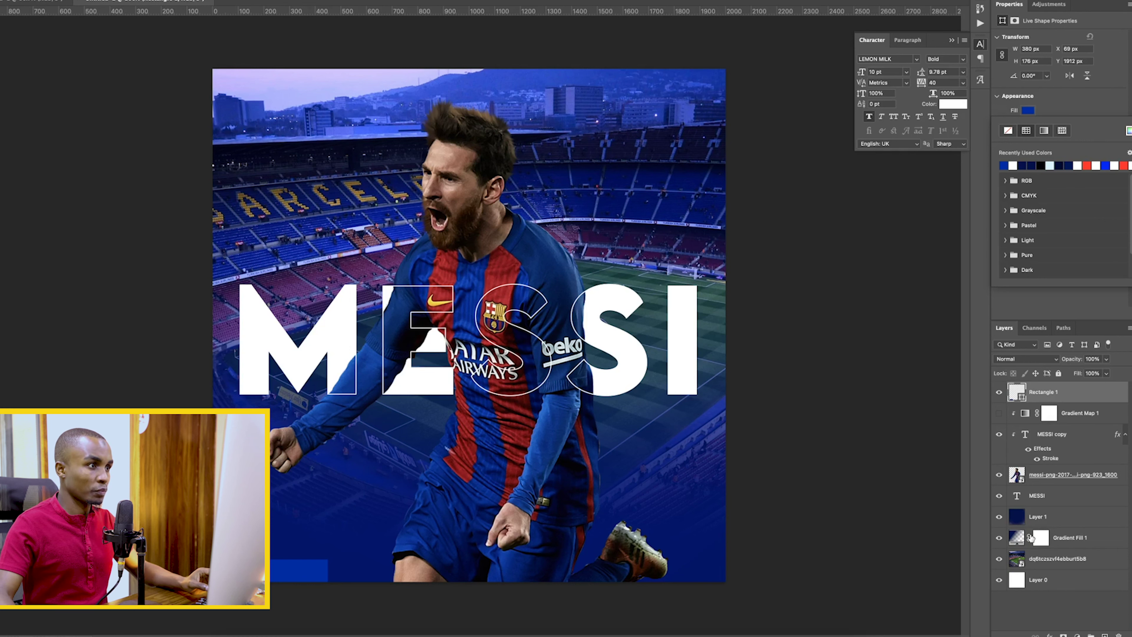
- Draw a thin white 1223 × 8 px bar across the upper stadium above Layer 1
{"action": "left_click", "coordinate": [1039, 517]}
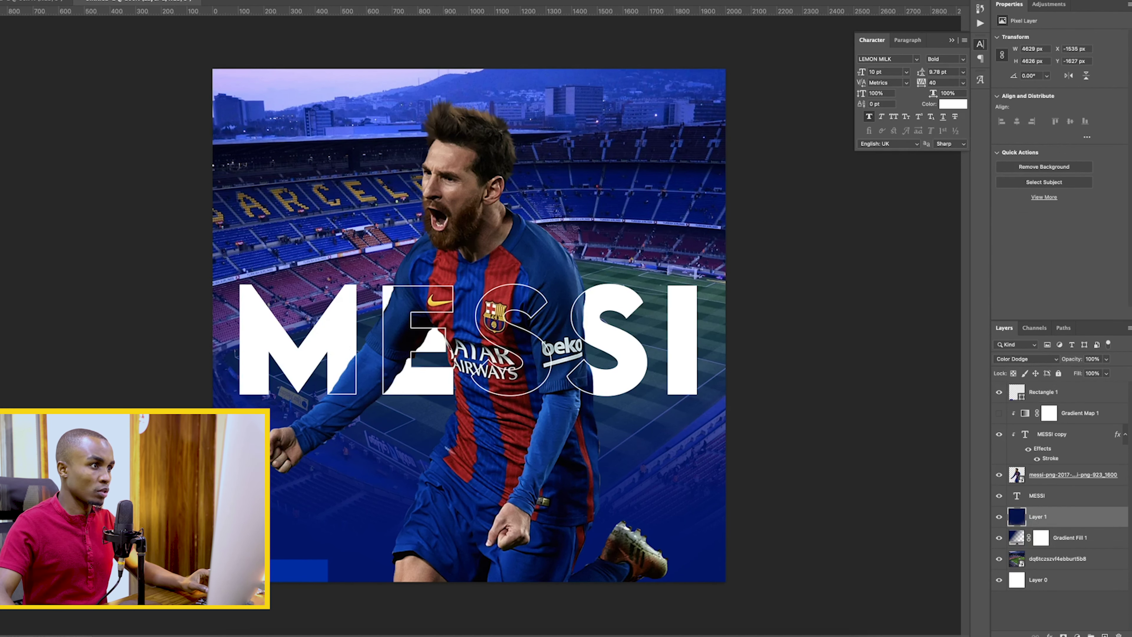
{"action": "left_click_drag", "start_coordinate": [663, 160], "coordinate": [349, 162]}
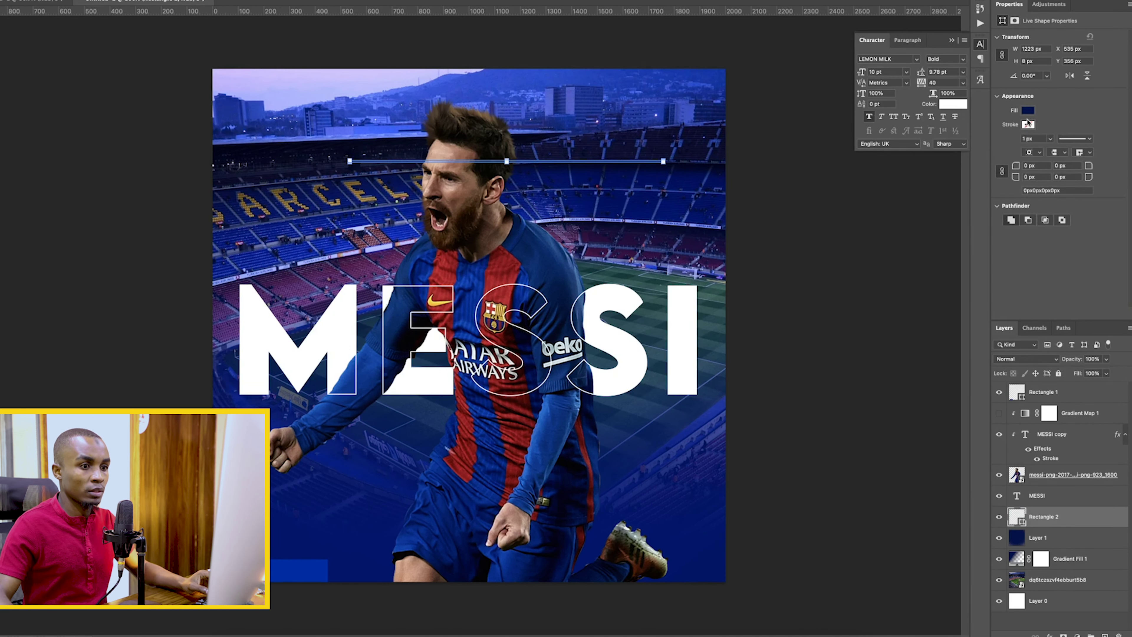
{"action": "left_click", "coordinate": [1028, 124]}
{"action": "left_click", "coordinate": [1013, 165]}
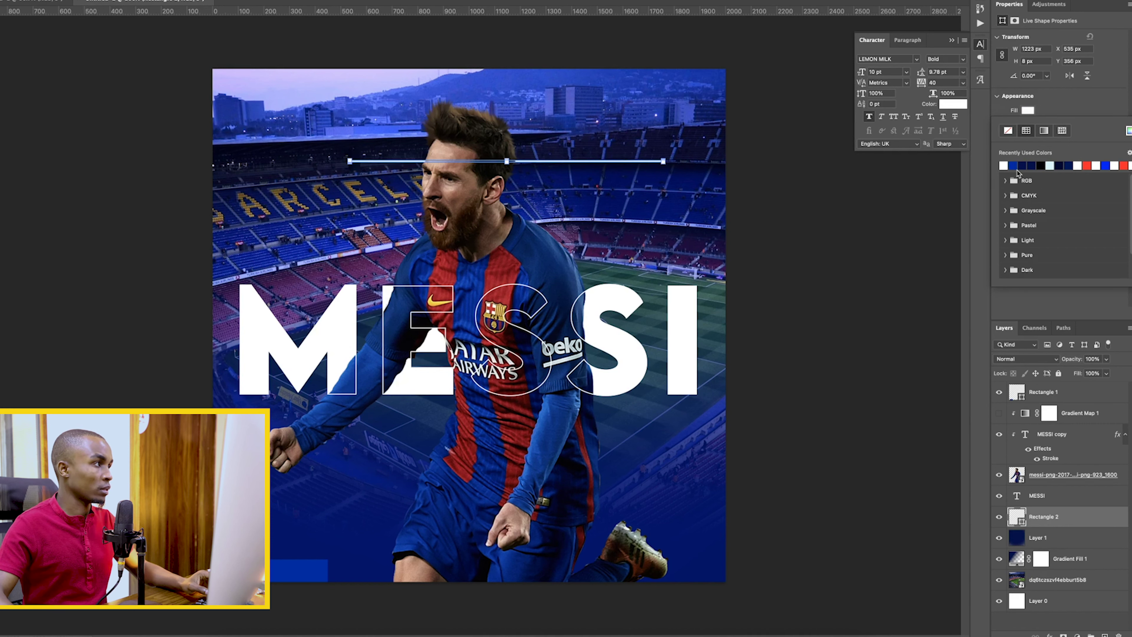
- Rotate Rectangle 2 to −45° and stretch it into a roughly 1809 px diagonal line
{"action": "left_click", "coordinate": [1001, 437]}
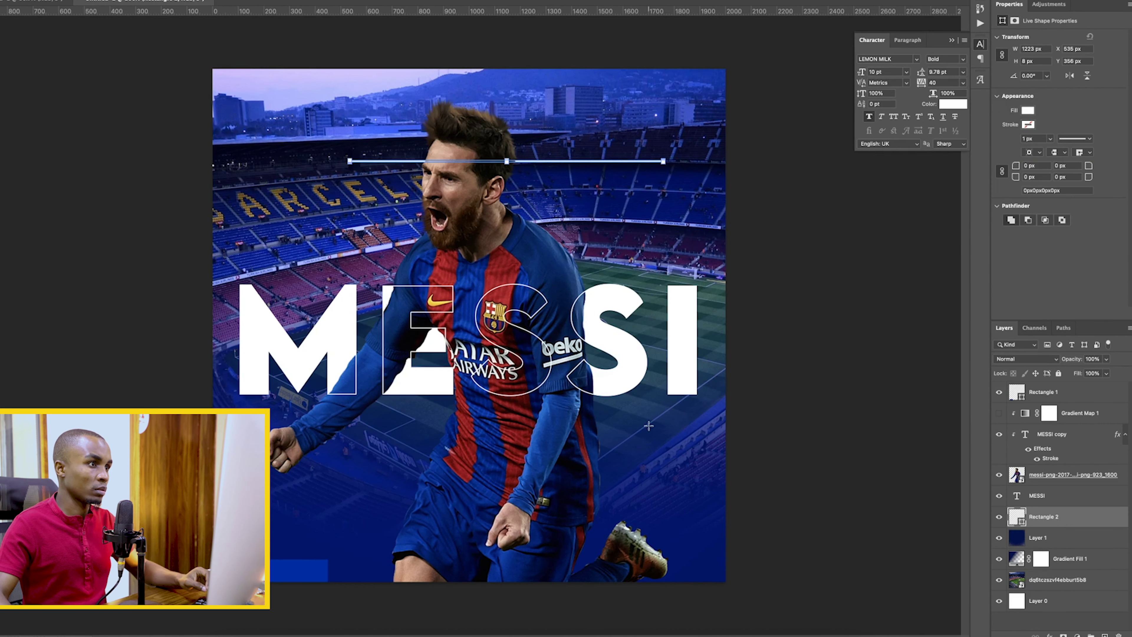
{"action": "key", "text": "v"}
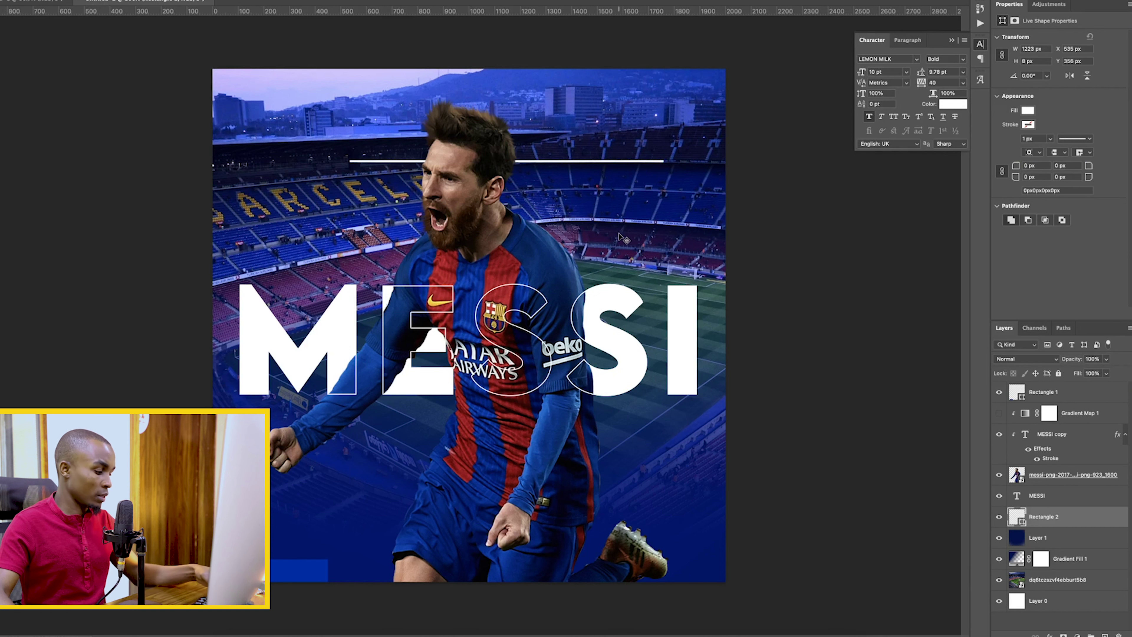
{"action": "key", "text": "ctrl+t"}
{"action": "left_click_drag", "start_coordinate": [677, 184], "coordinate": [686, 90]}
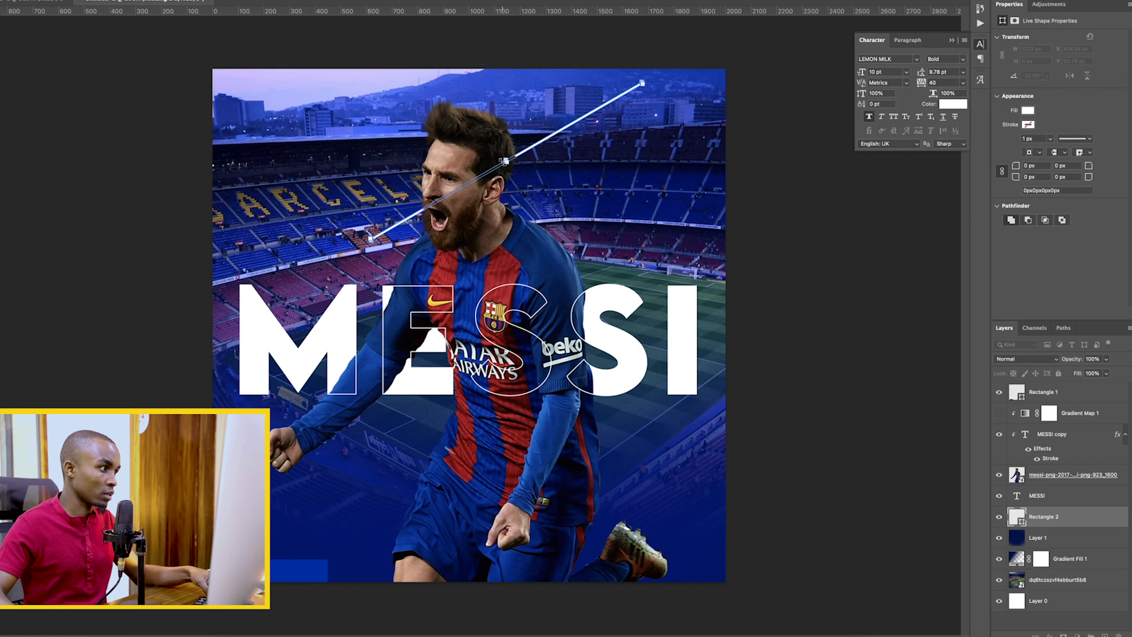
{"action": "left_click_drag", "start_coordinate": [371, 239], "coordinate": [241, 314]}
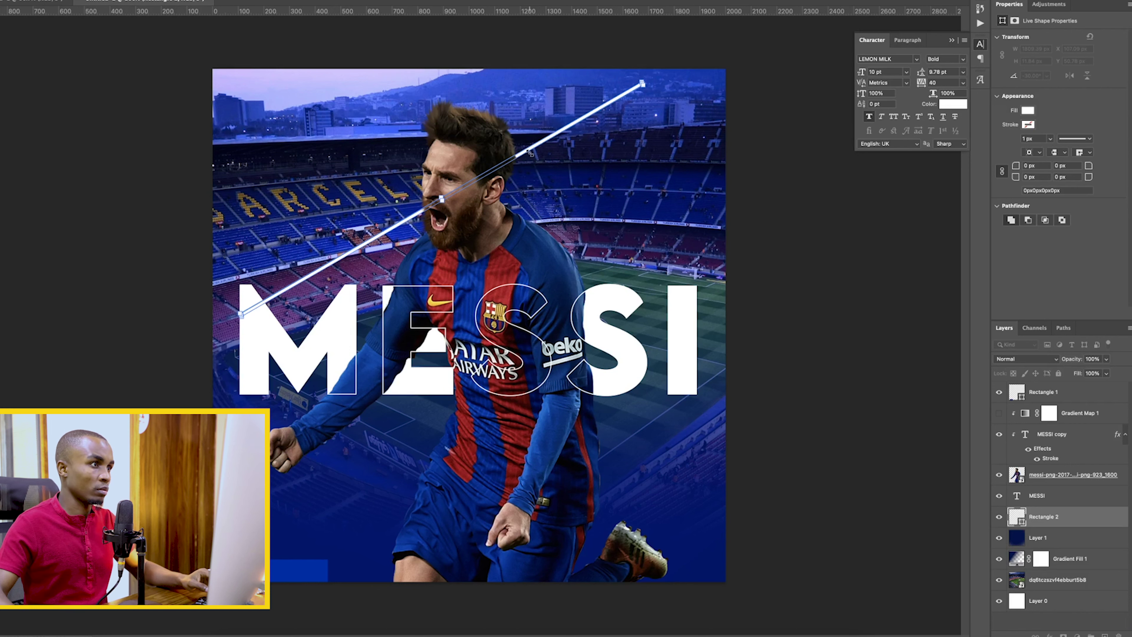
{"action": "left_click", "coordinate": [1074, 521]}
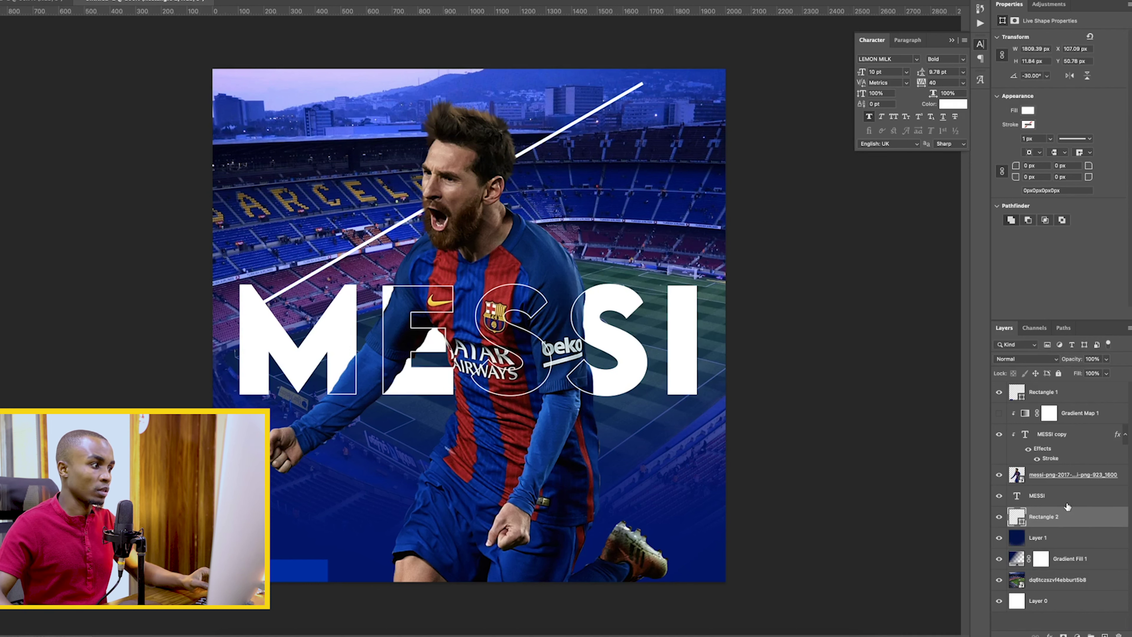
{"action": "key", "text": "ctrl+t"}
{"action": "left_click_drag", "start_coordinate": [558, 131], "coordinate": [582, 289]}
{"action": "left_click_drag", "start_coordinate": [675, 506], "coordinate": [684, 461]}
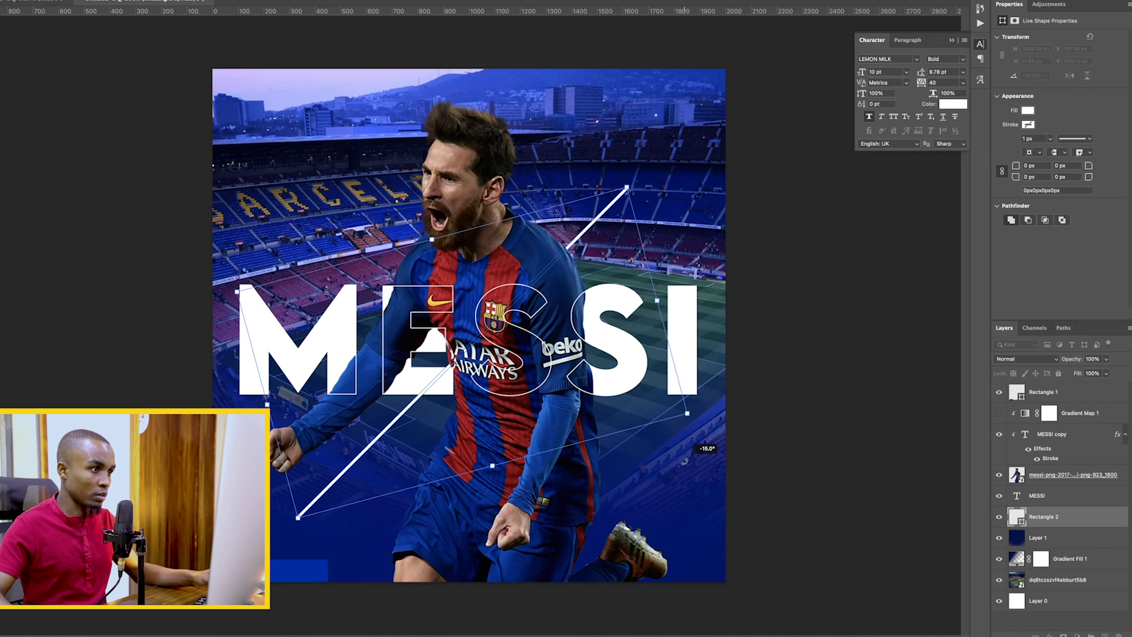
{"action": "left_click_drag", "start_coordinate": [580, 257], "coordinate": [632, 258]}
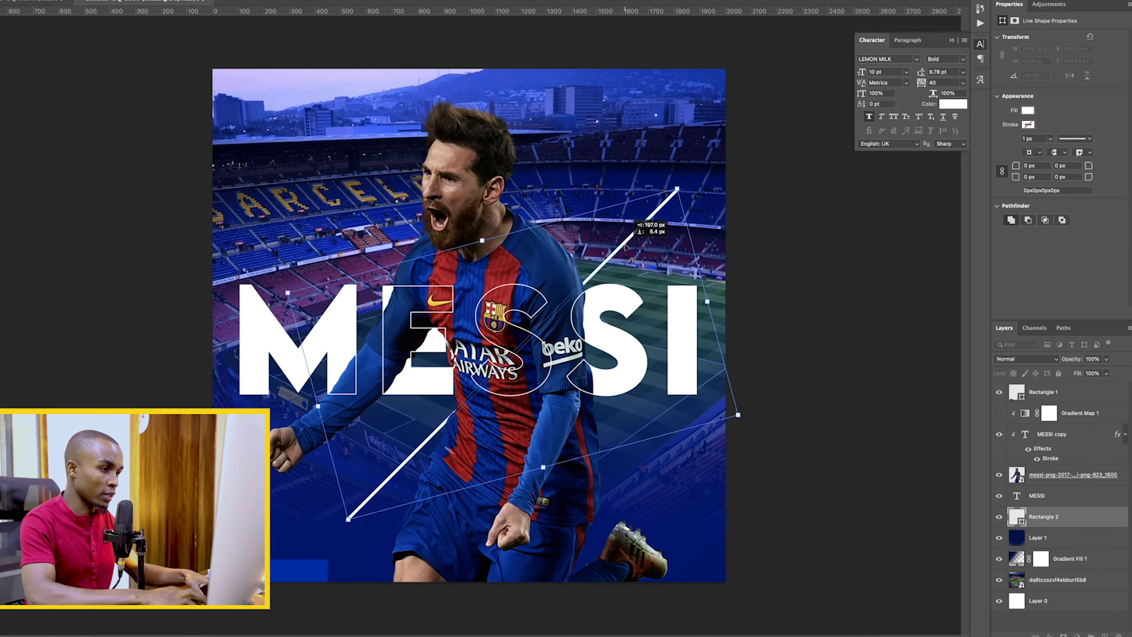
{"action": "key", "text": "Return"}
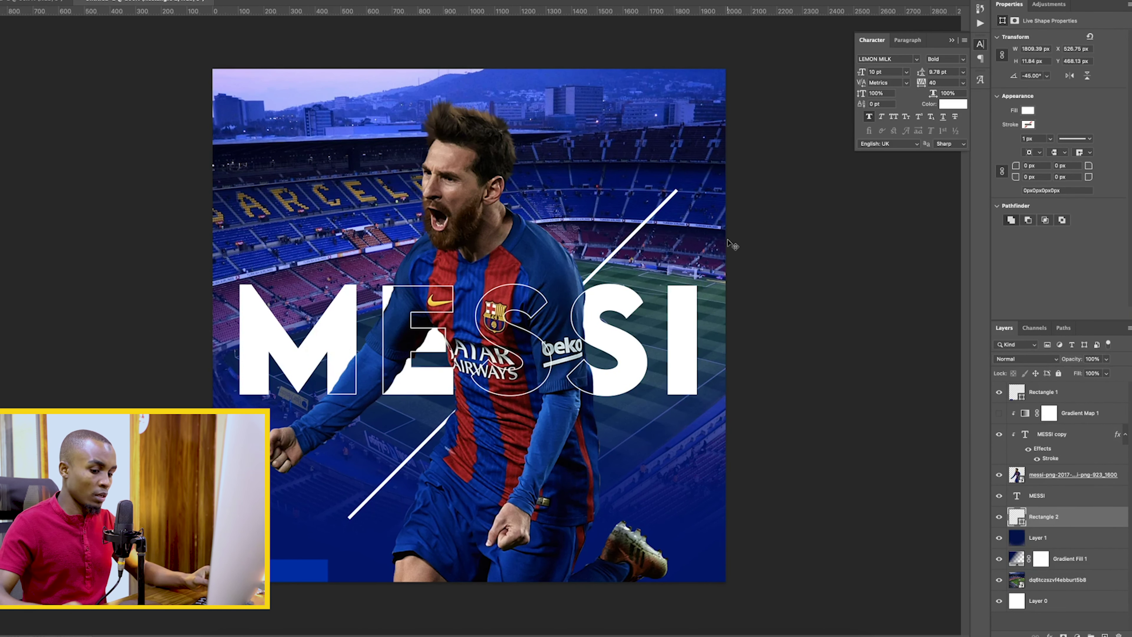
- Duplicate the diagonal line and move the copy toward the upper-right edge
{"action": "key", "text": "ctrl+j"}
{"action": "key", "text": "ctrl+t"}
{"action": "key", "text": "Up"}
{"action": "key", "text": "Up"}
{"action": "key", "text": "Up"}
{"action": "key", "text": "Up"}
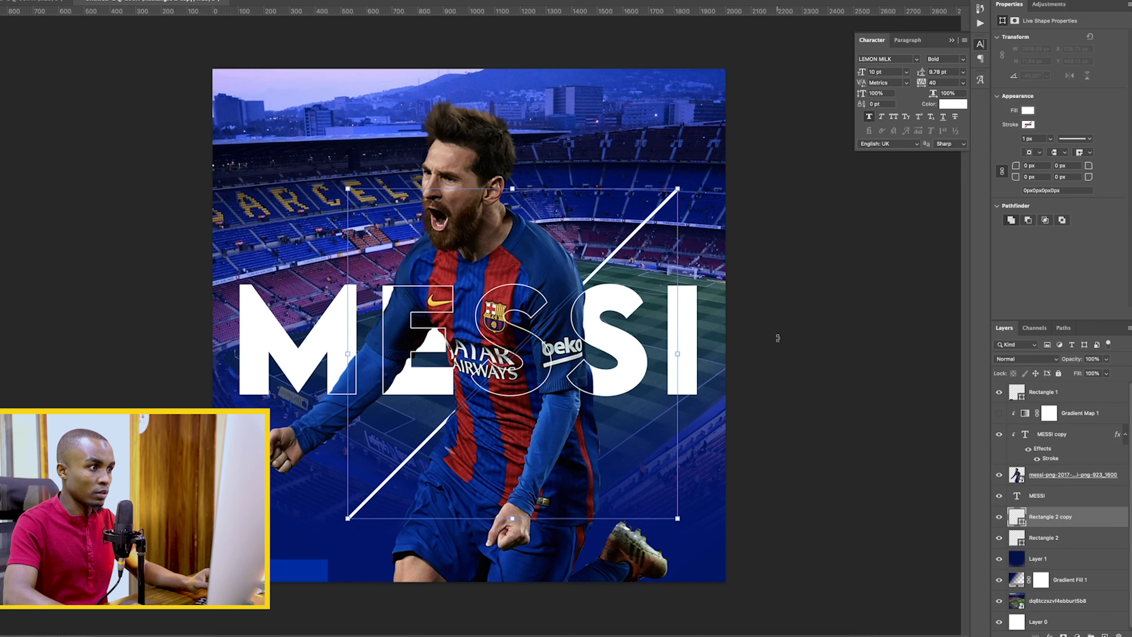
{"action": "key", "text": "Left"}
{"action": "key", "text": "Left"}
{"action": "key", "text": "Left"}
{"action": "key", "text": "Left"}
{"action": "key", "text": "Left"}
{"action": "key", "text": "Left"}
{"action": "key", "text": "Left"}
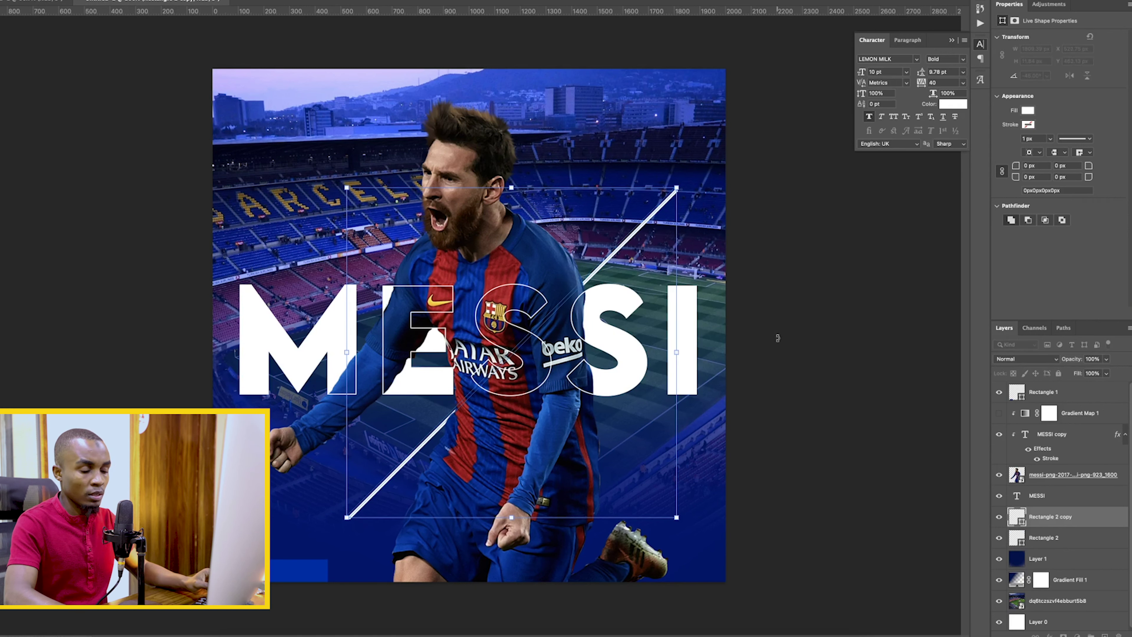
{"action": "key", "text": "Left"}
{"action": "key", "text": "Left"}
{"action": "key", "text": "Left"}
{"action": "key", "text": "Left"}
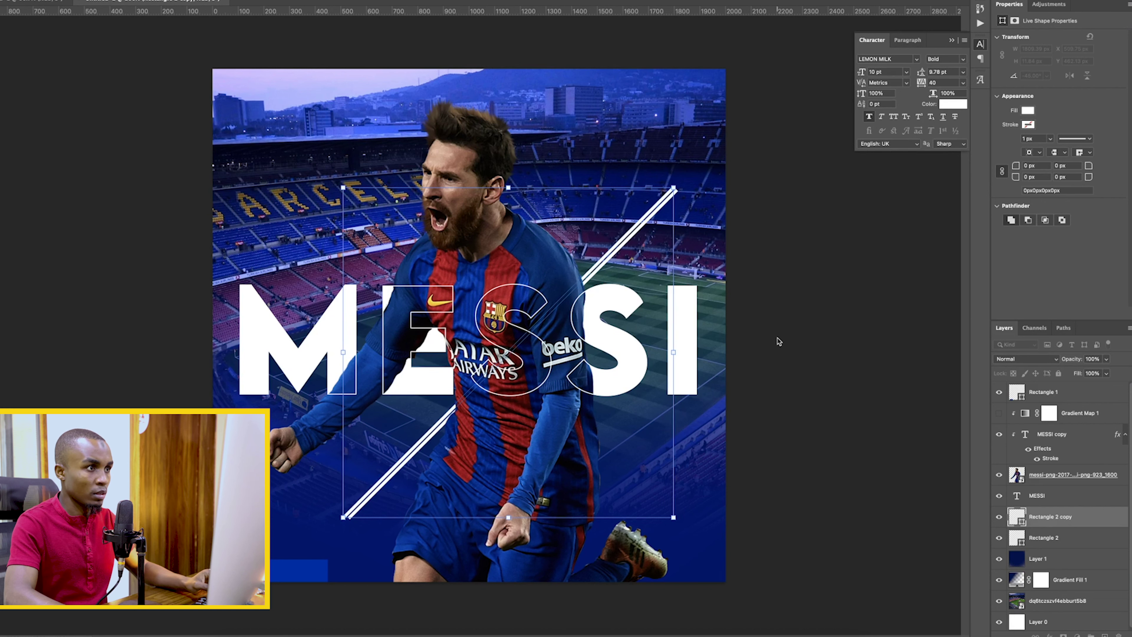
{"action": "key", "text": "Up"}
{"action": "key", "text": "Up"}
{"action": "key", "text": "Up"}
{"action": "key", "text": "Up"}
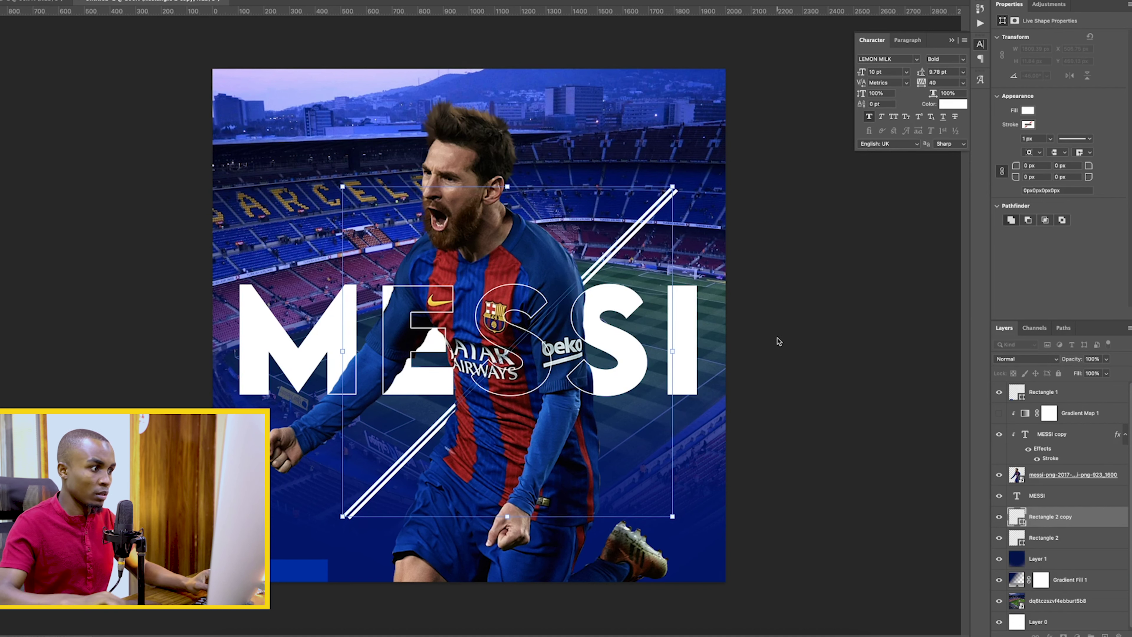
{"action": "key", "text": "Up"}
{"action": "key", "text": "Up"}
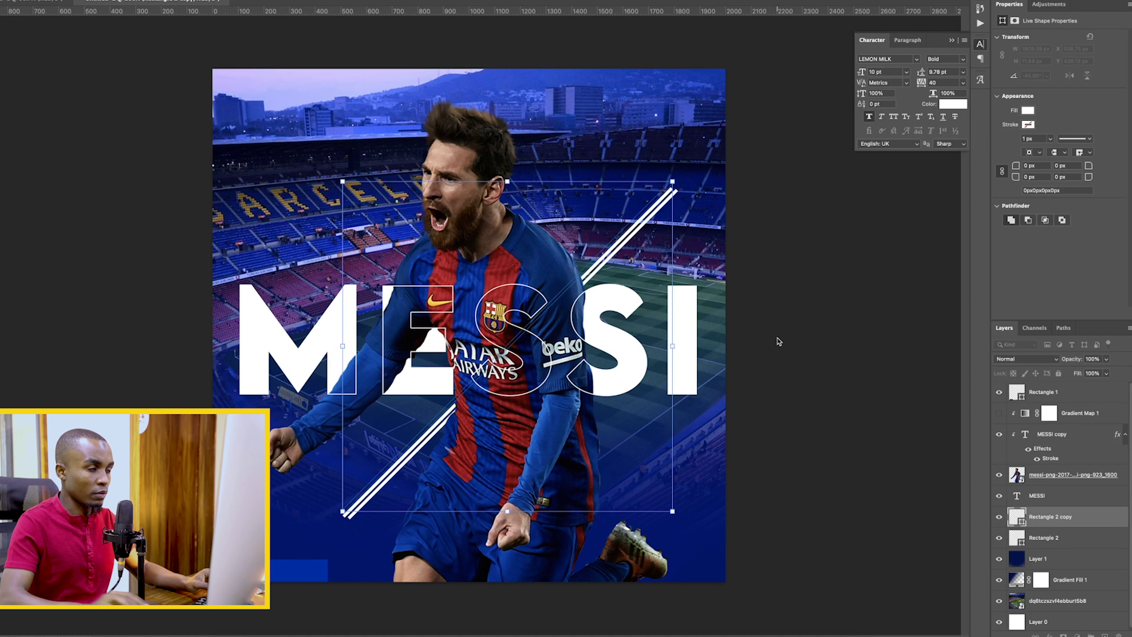
{"action": "key", "text": "Down"}
{"action": "key", "text": "Down"}
{"action": "key", "text": "Down"}
{"action": "key", "text": "Down"}
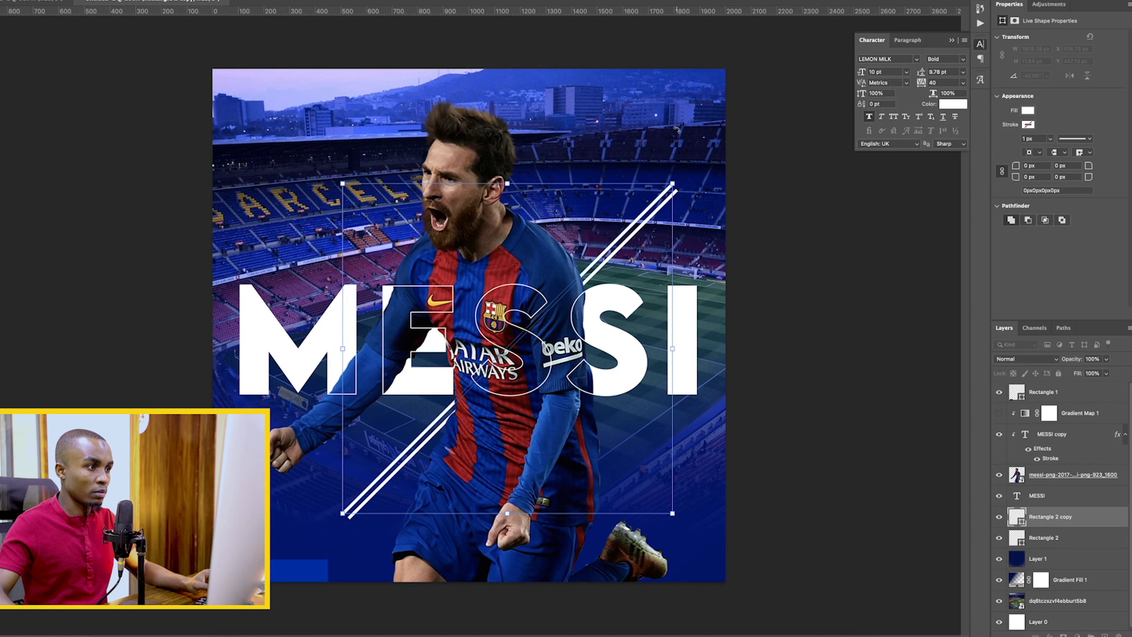
{"action": "left_click_drag", "start_coordinate": [639, 224], "coordinate": [689, 170]}
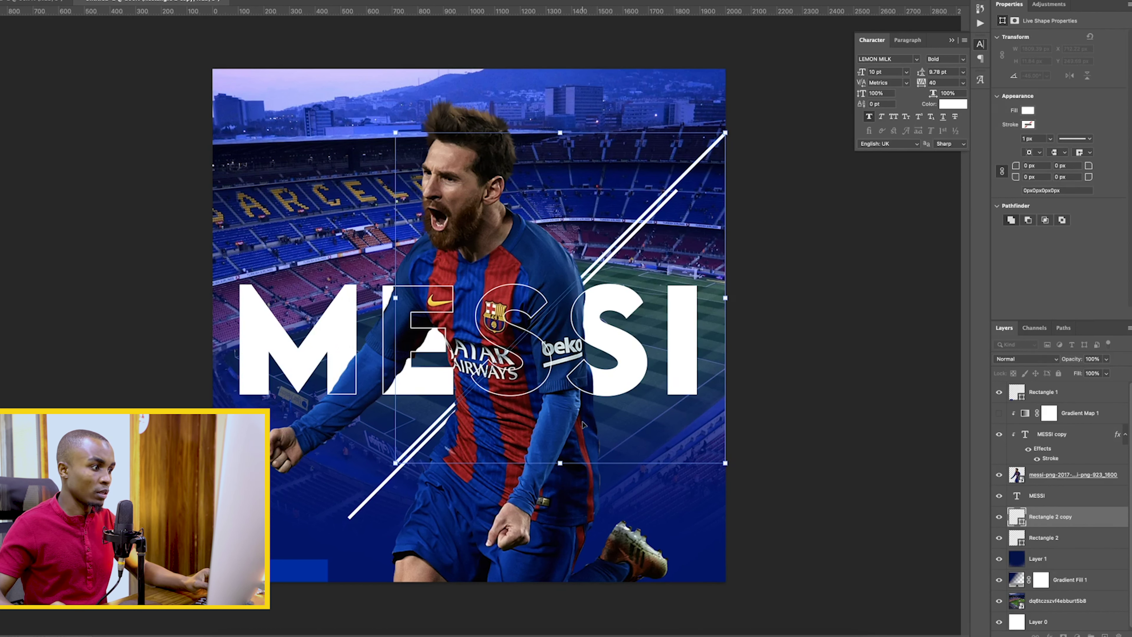
- Shift the original Rectangle 2 line slightly down and left
{"action": "left_click", "coordinate": [1035, 539]}
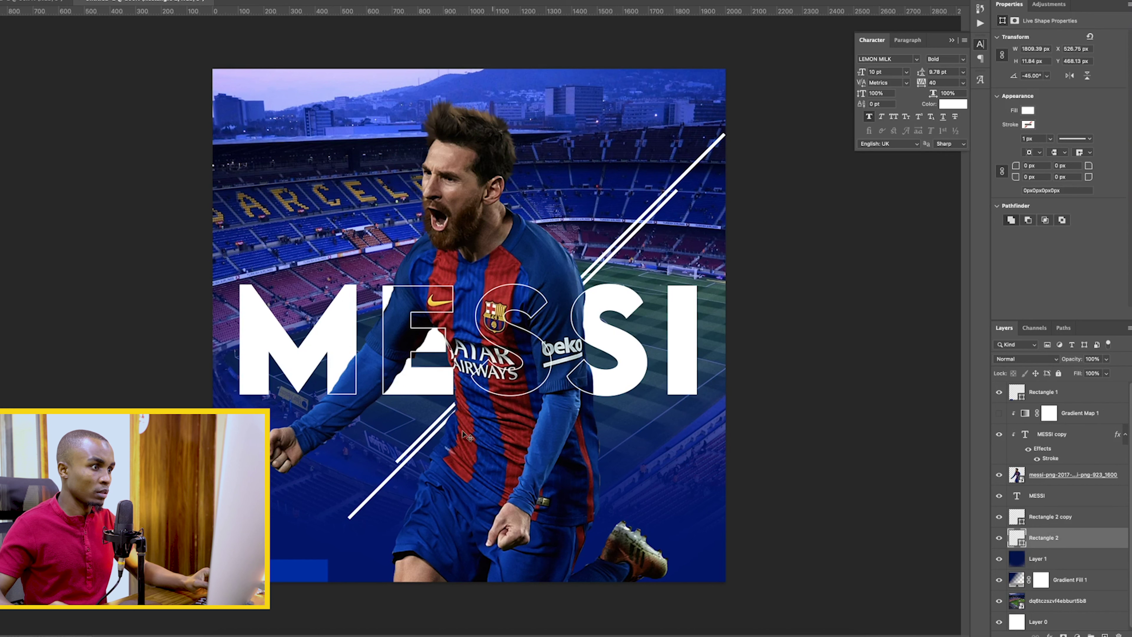
{"action": "left_click_drag", "start_coordinate": [403, 471], "coordinate": [386, 477]}
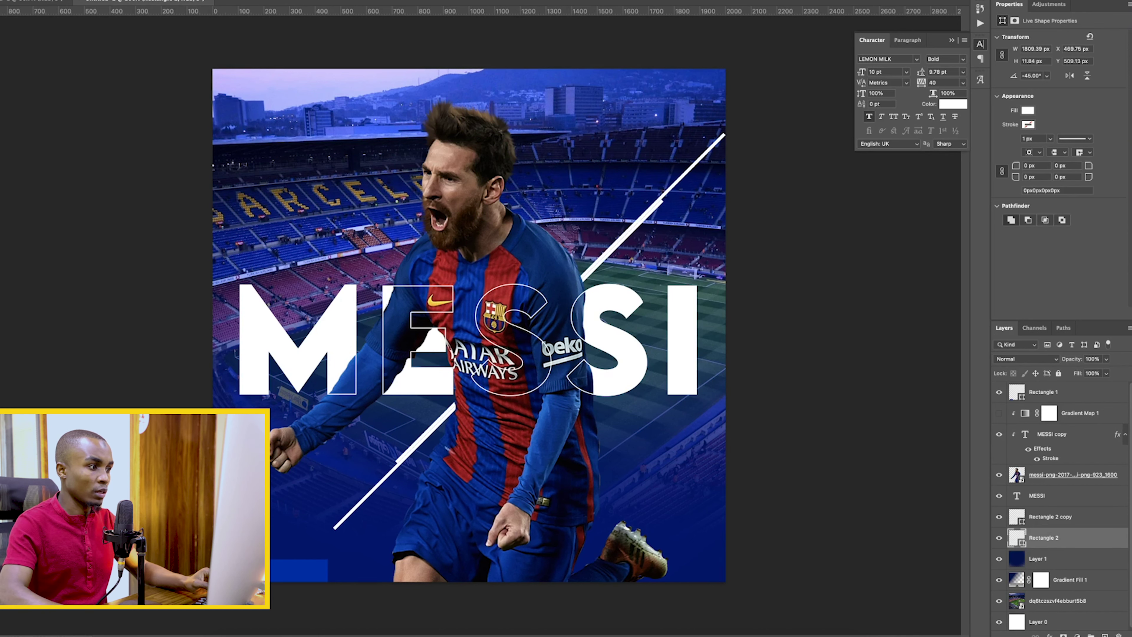
{"action": "key", "text": "Down"}
{"action": "key", "text": "Down"}
{"action": "key", "text": "Down"}
{"action": "key", "text": "Down"}
{"action": "key", "text": "Down"}
{"action": "key", "text": "Down"}
{"action": "key", "text": "Down"}
{"action": "key", "text": "Right"}
{"action": "key", "text": "Right"}
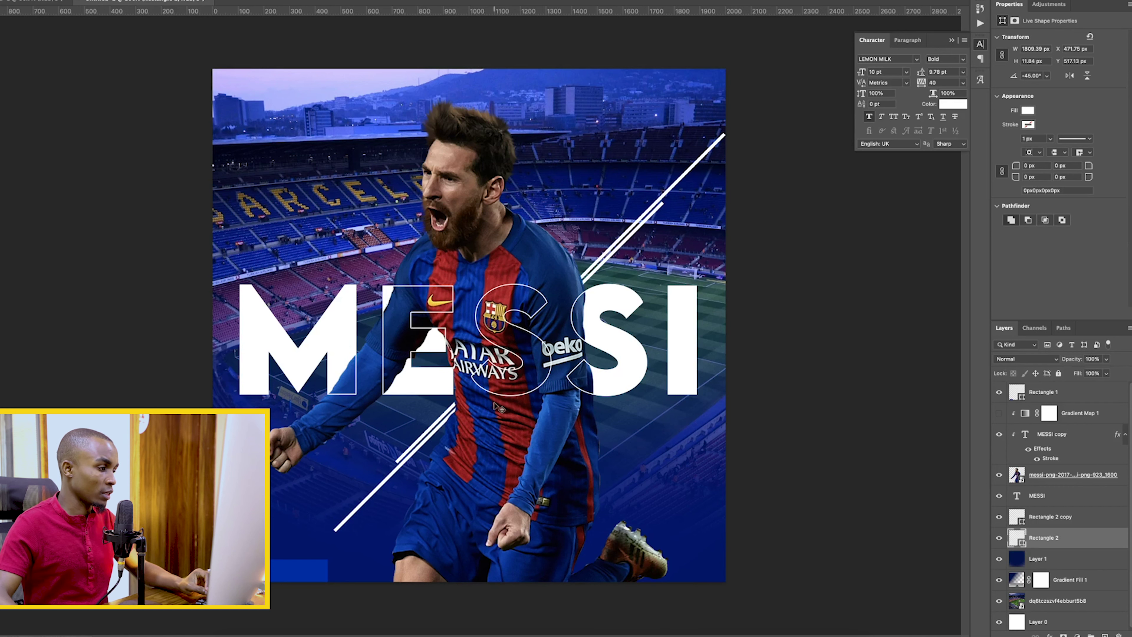
{"action": "key", "text": "a"}
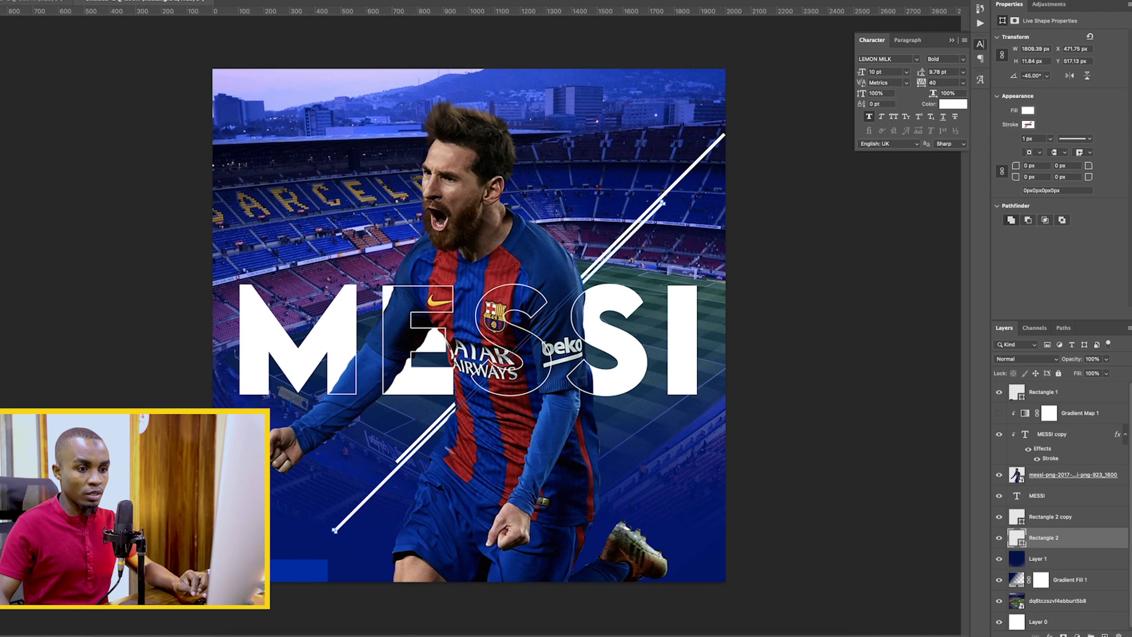
- Apply a Camera Raw filter to messi-png: Contrast +36, Shadows +40, Blacks −30, Temperature −14
{"action": "key", "text": "v"}
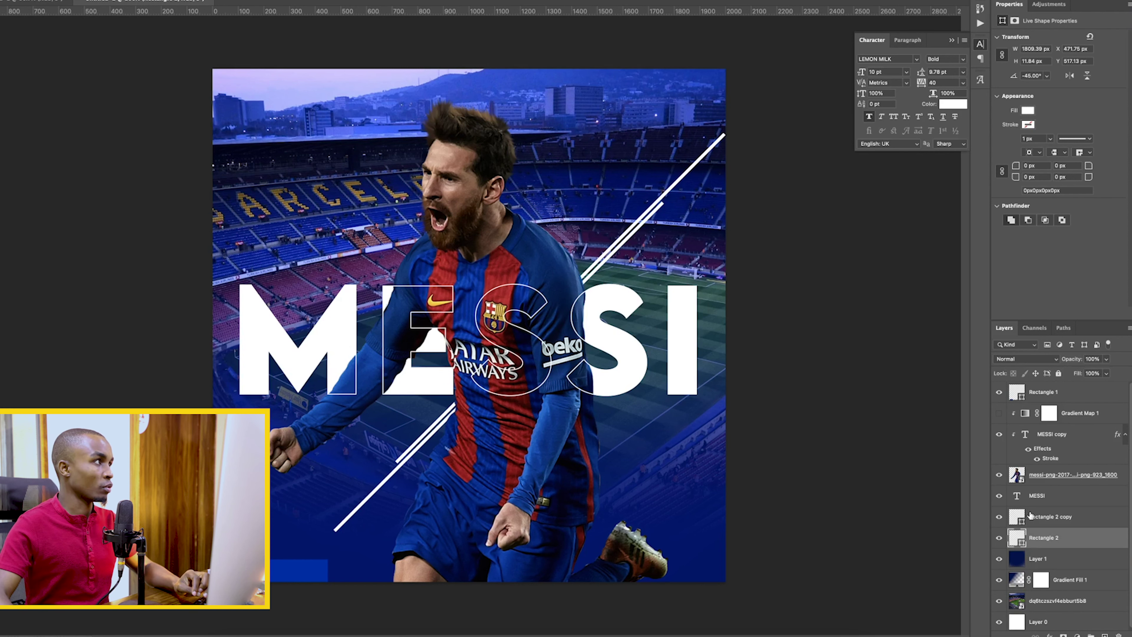
{"action": "left_click", "coordinate": [1016, 479]}
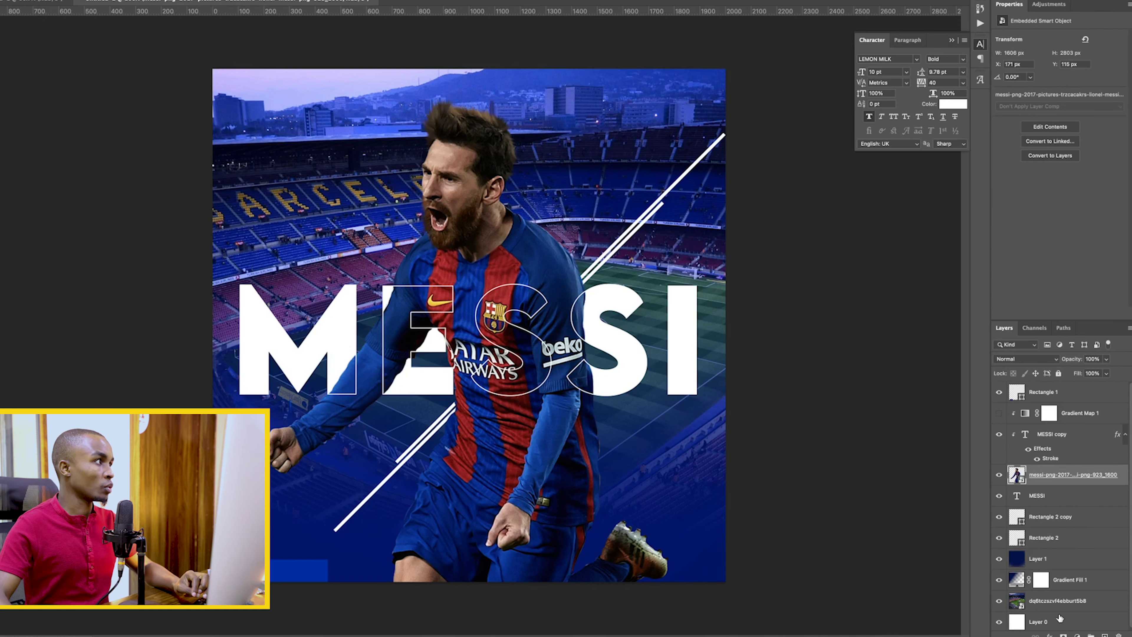
{"action": "left_click", "coordinate": [130, 0]}
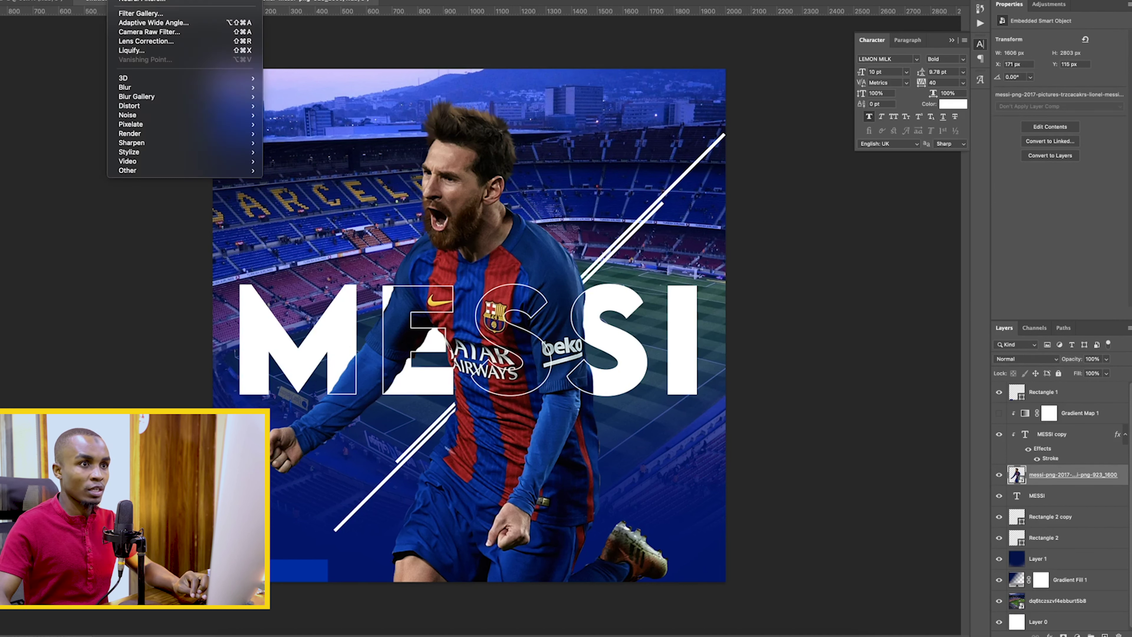
{"action": "left_click", "coordinate": [143, 32]}
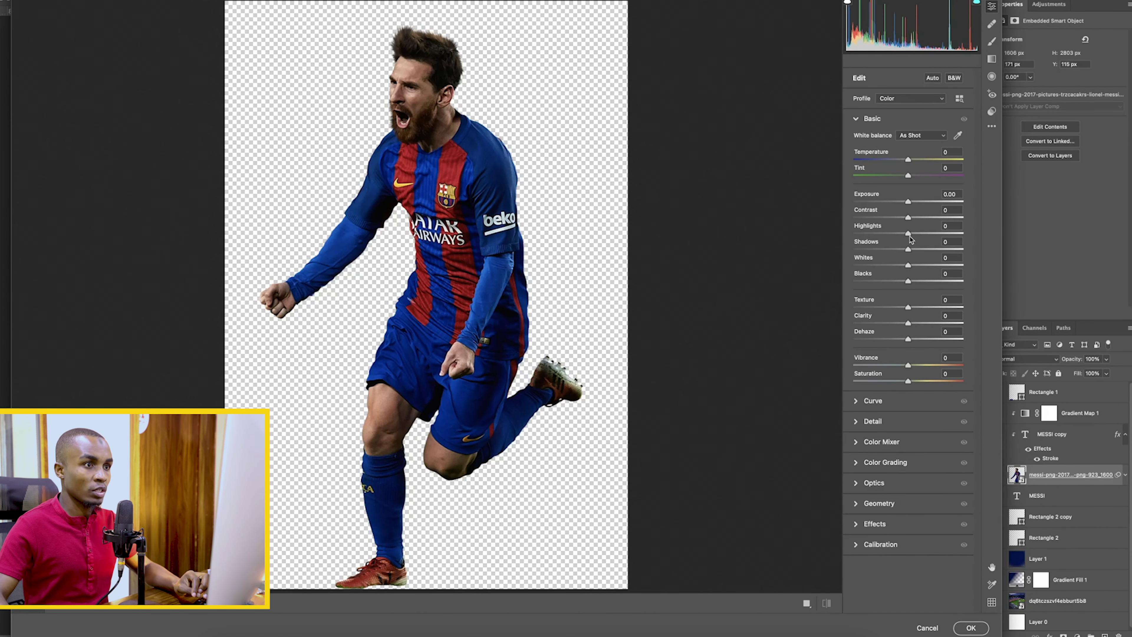
{"action": "left_click_drag", "start_coordinate": [915, 237], "coordinate": [894, 282]}
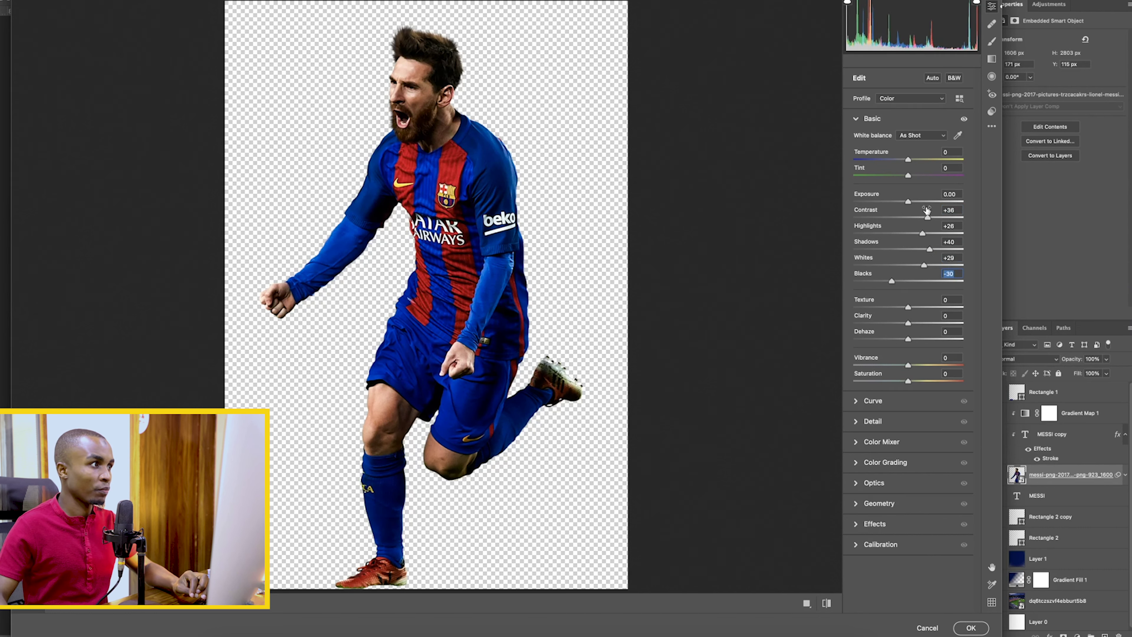
{"action": "left_click_drag", "start_coordinate": [908, 159], "coordinate": [900, 160]}
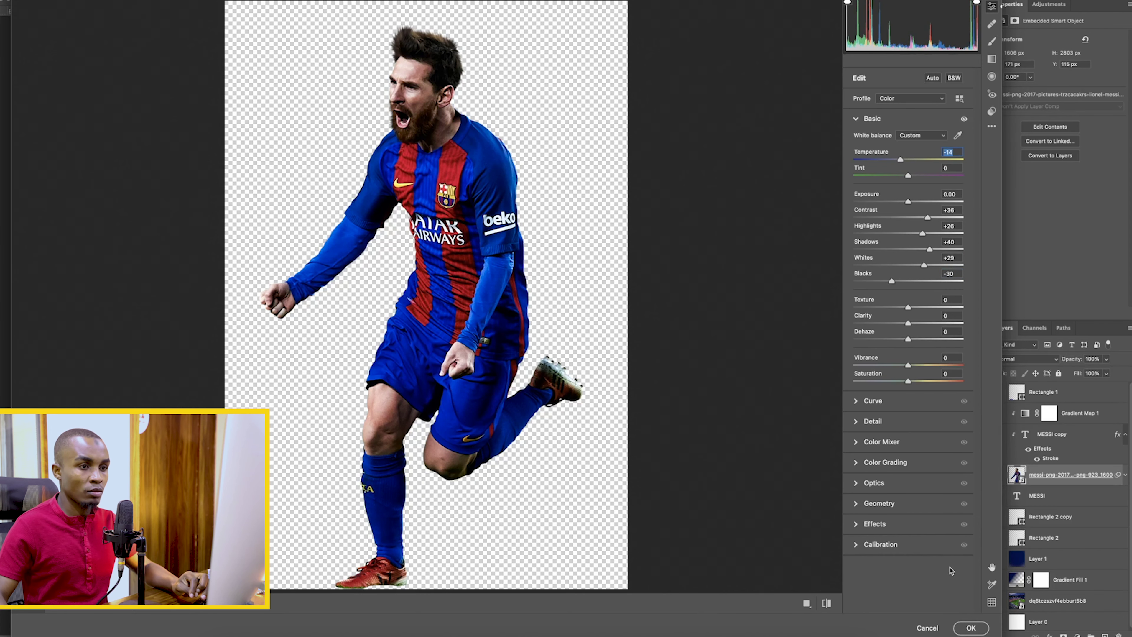
{"action": "left_click", "coordinate": [973, 628]}
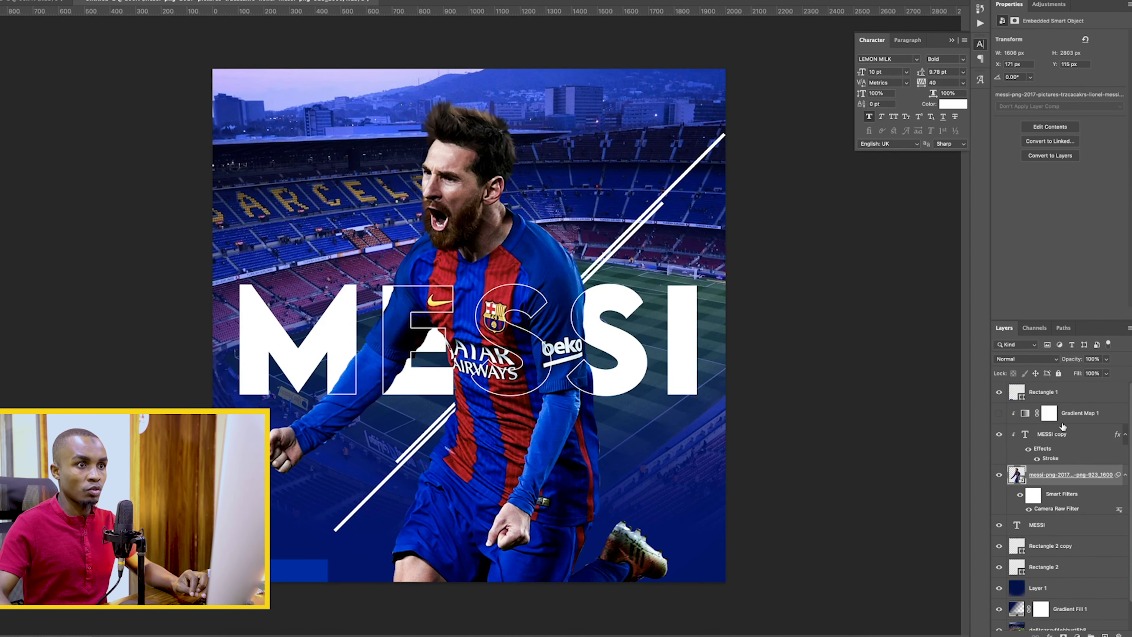
- Add a Color Lookup layer with the Kodak 5218 LUT and delete the small blue rectangle
{"action": "left_click", "coordinate": [1056, 393]}
{"action": "left_click", "coordinate": [1078, 634]}
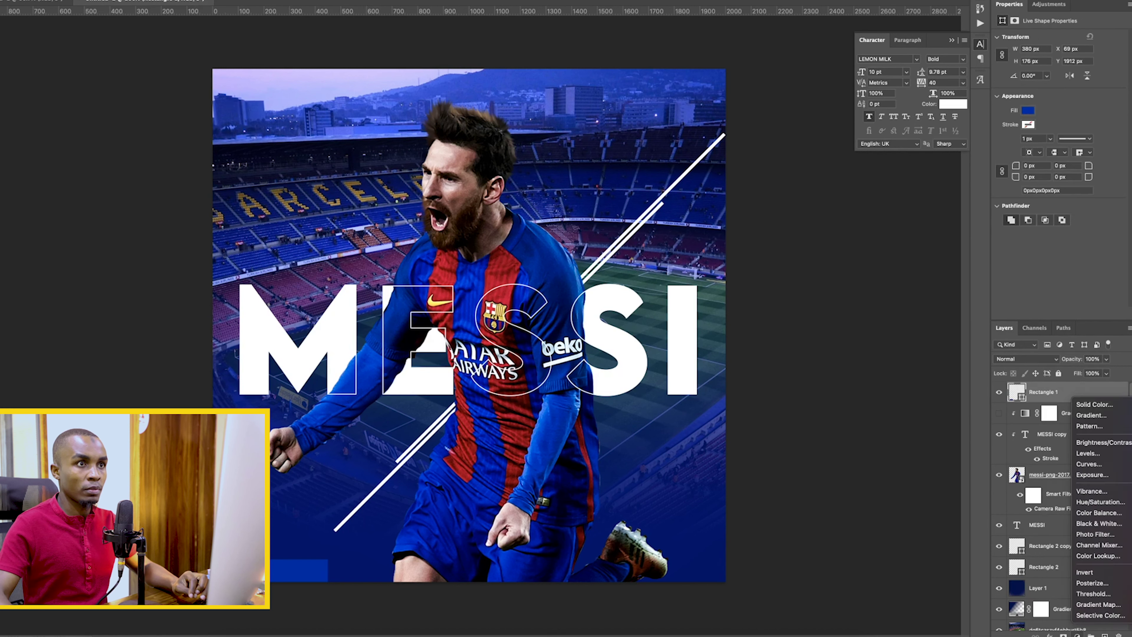
{"action": "left_click", "coordinate": [1092, 557]}
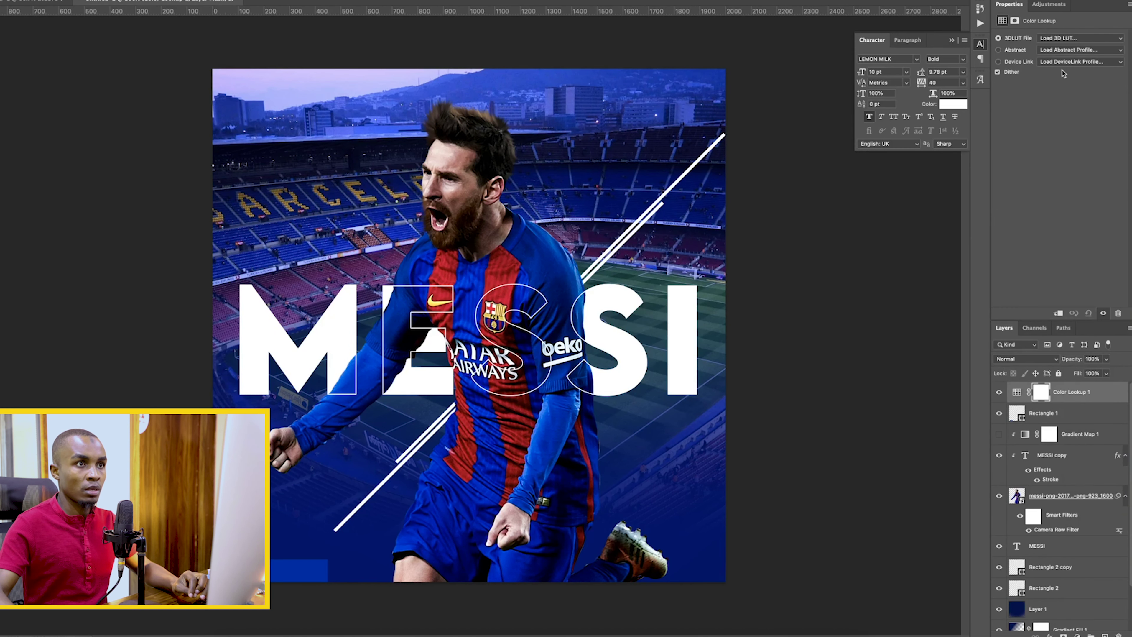
{"action": "left_click", "coordinate": [1065, 50]}
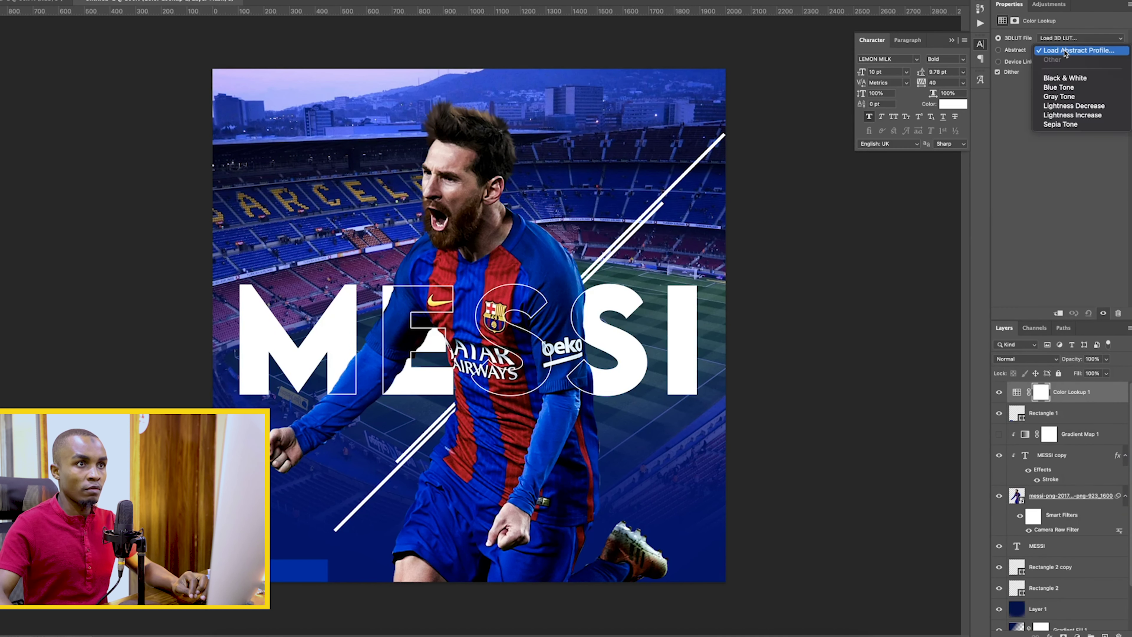
{"action": "left_click", "coordinate": [1014, 130]}
{"action": "left_click", "coordinate": [1078, 38]}
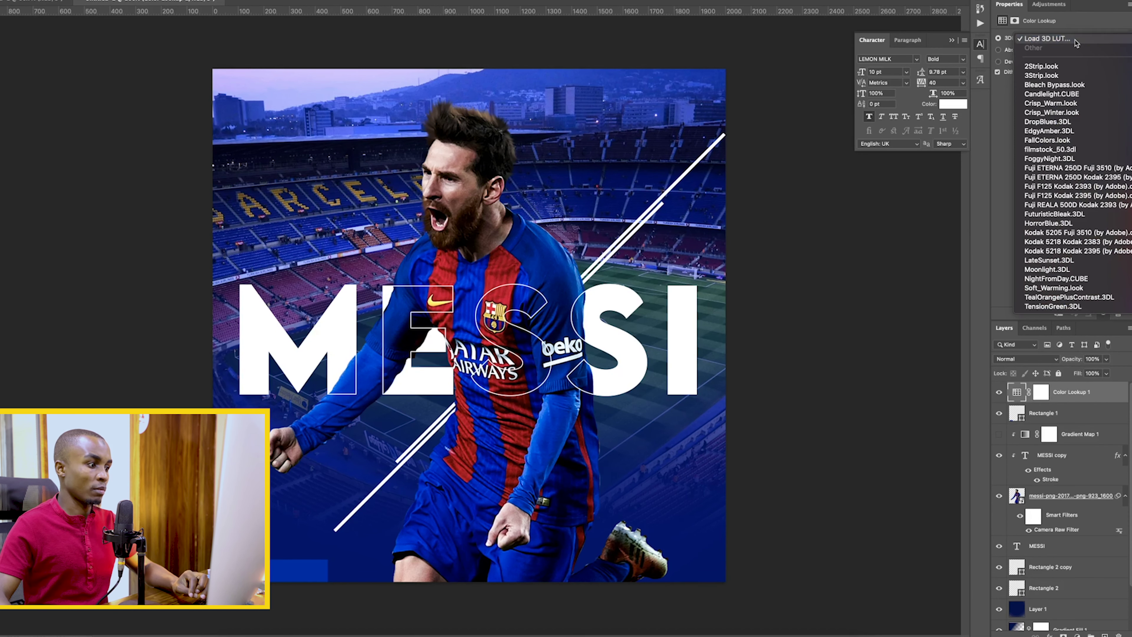
{"action": "left_click", "coordinate": [1058, 242]}
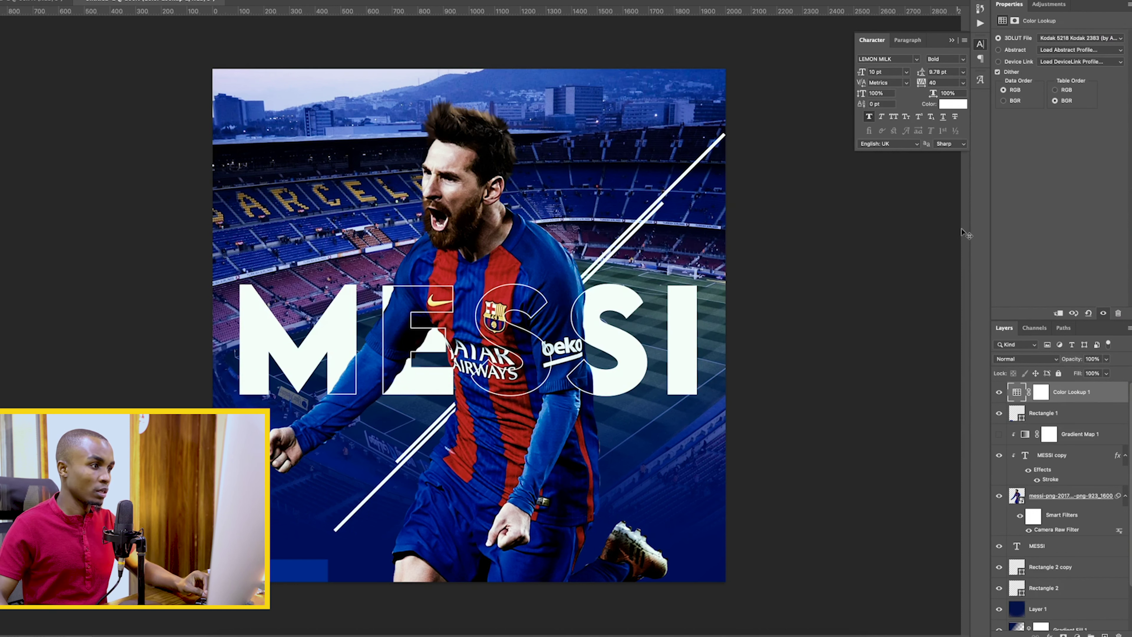
{"action": "left_click", "coordinate": [320, 584]}
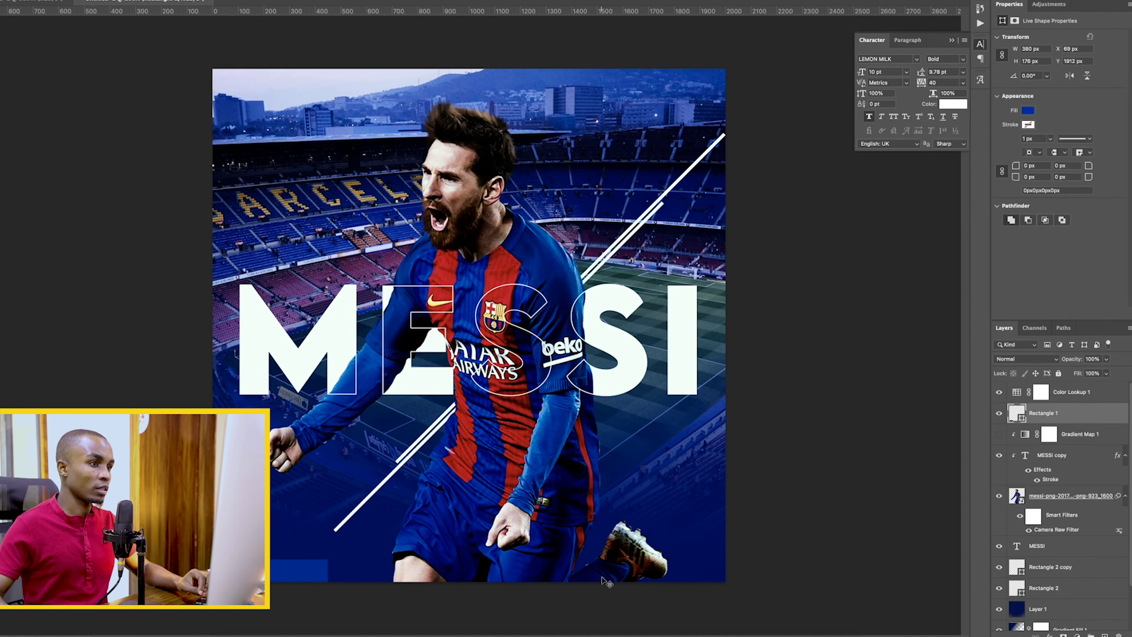
{"action": "key", "text": "Delete"}
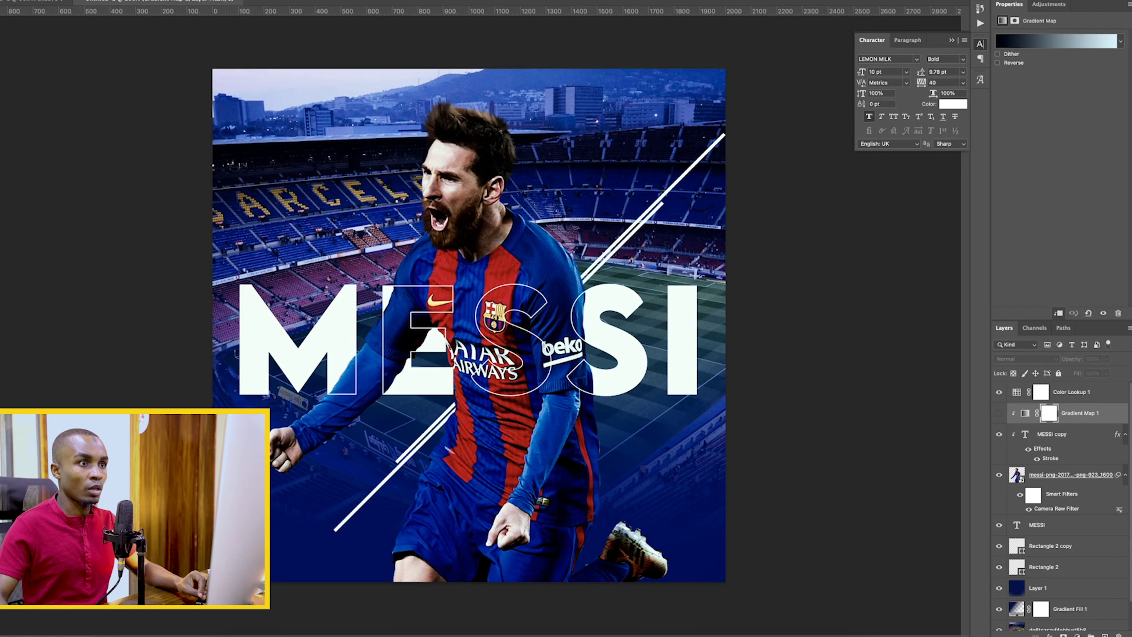
{"action": "left_click", "coordinate": [225, 635]}
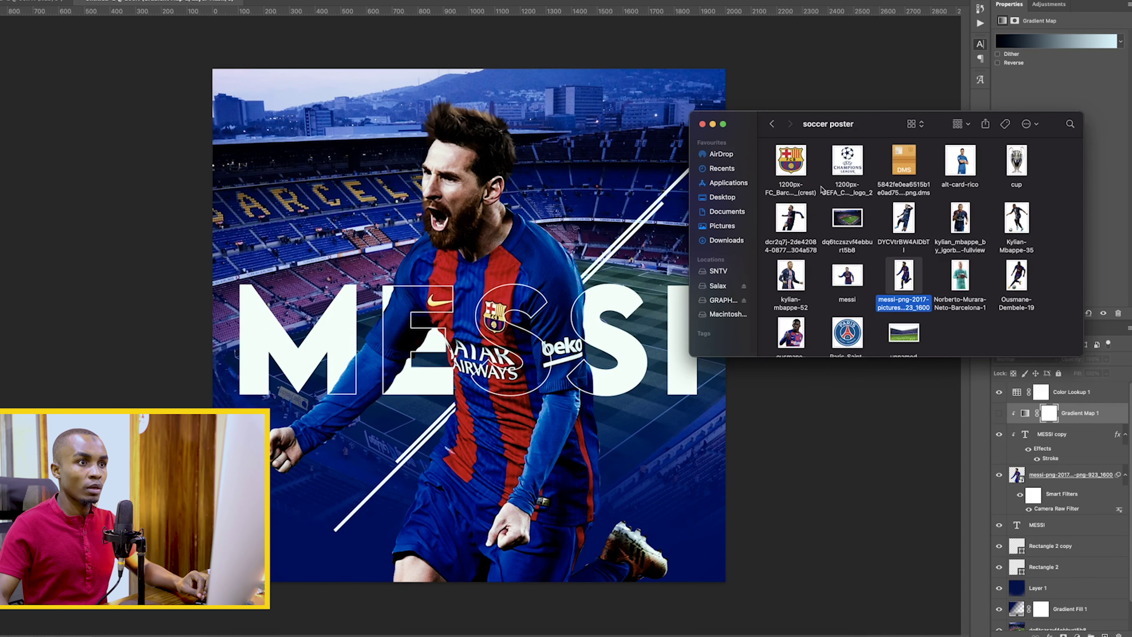
{"action": "left_click", "coordinate": [726, 197]}
{"action": "left_click", "coordinate": [961, 123]}
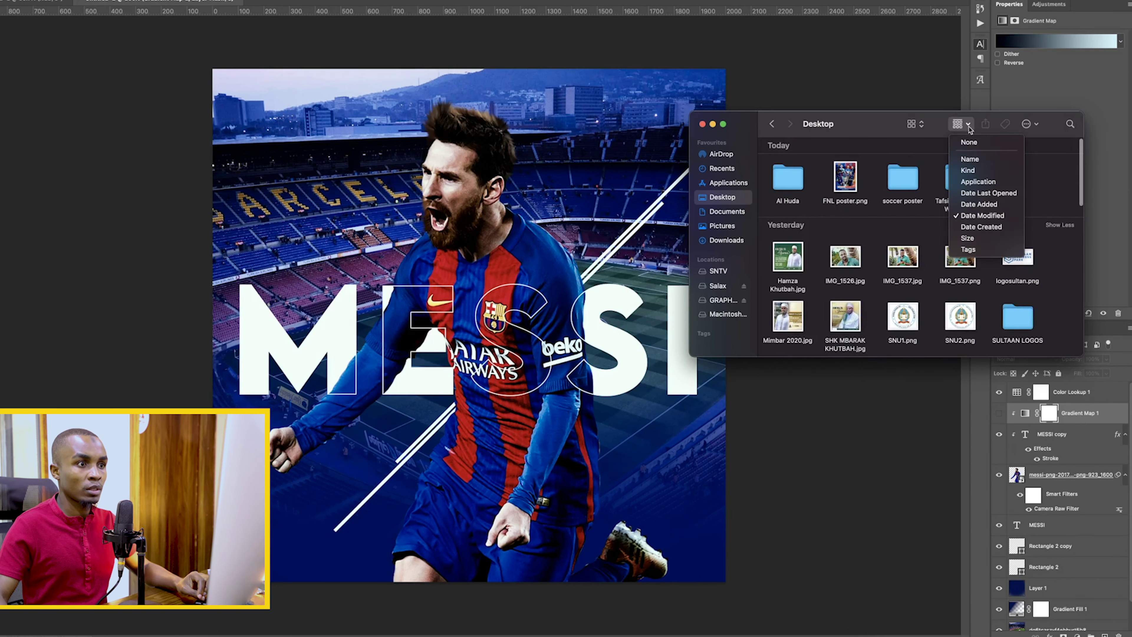
{"action": "left_click", "coordinate": [972, 158]}
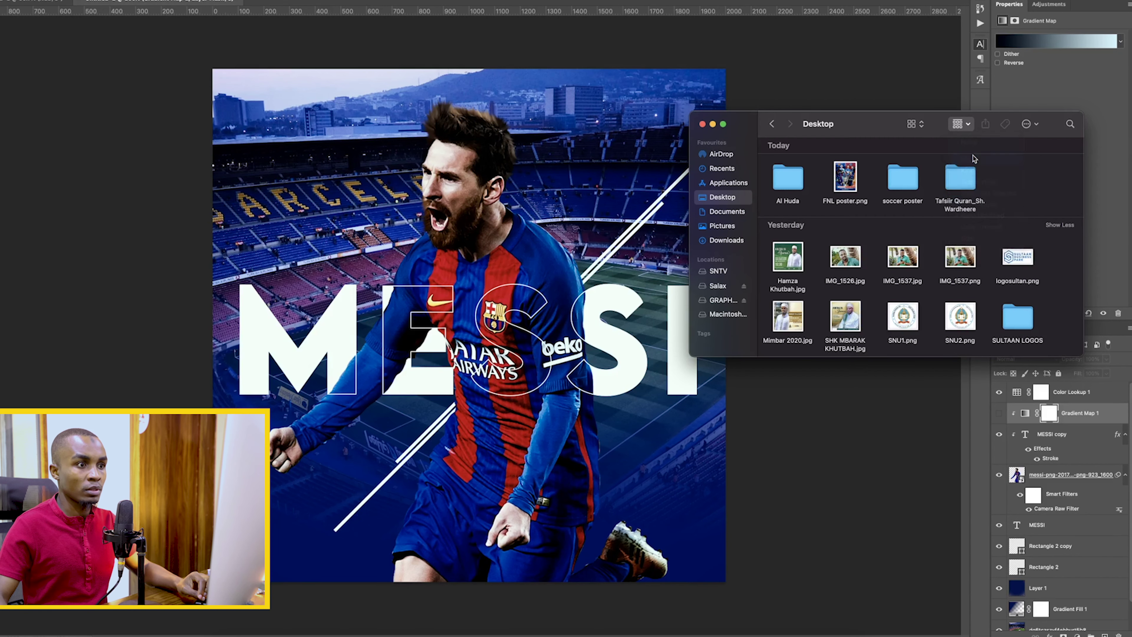
{"action": "scroll", "coordinate": [877, 236], "scroll_direction": "down", "scroll_amount": 10}
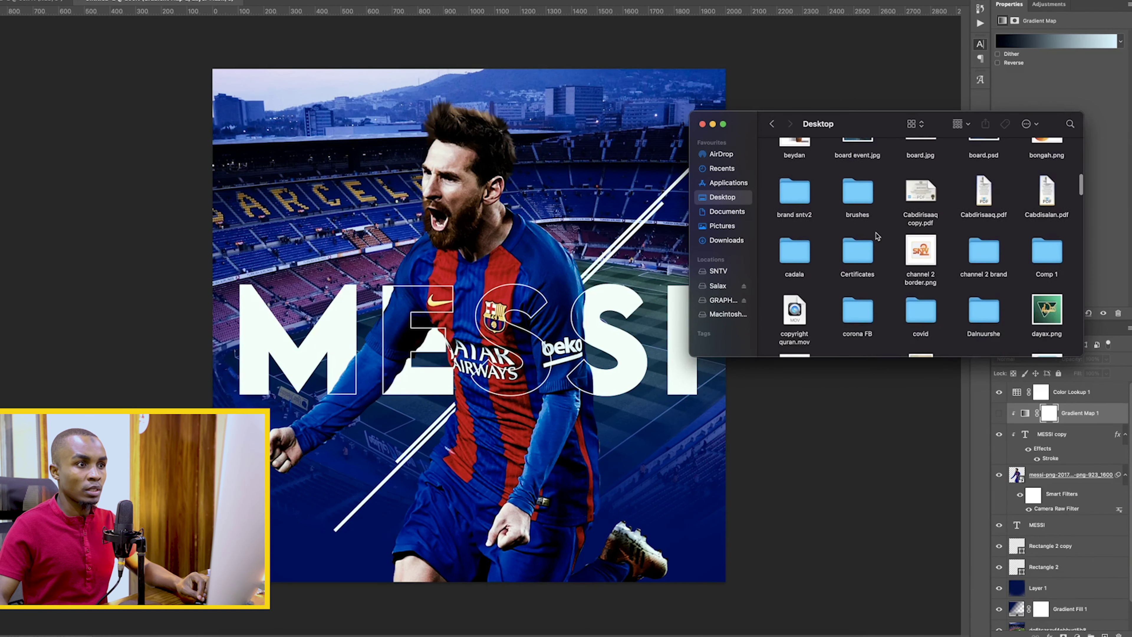
{"action": "scroll", "coordinate": [877, 236], "scroll_direction": "down", "scroll_amount": 10}
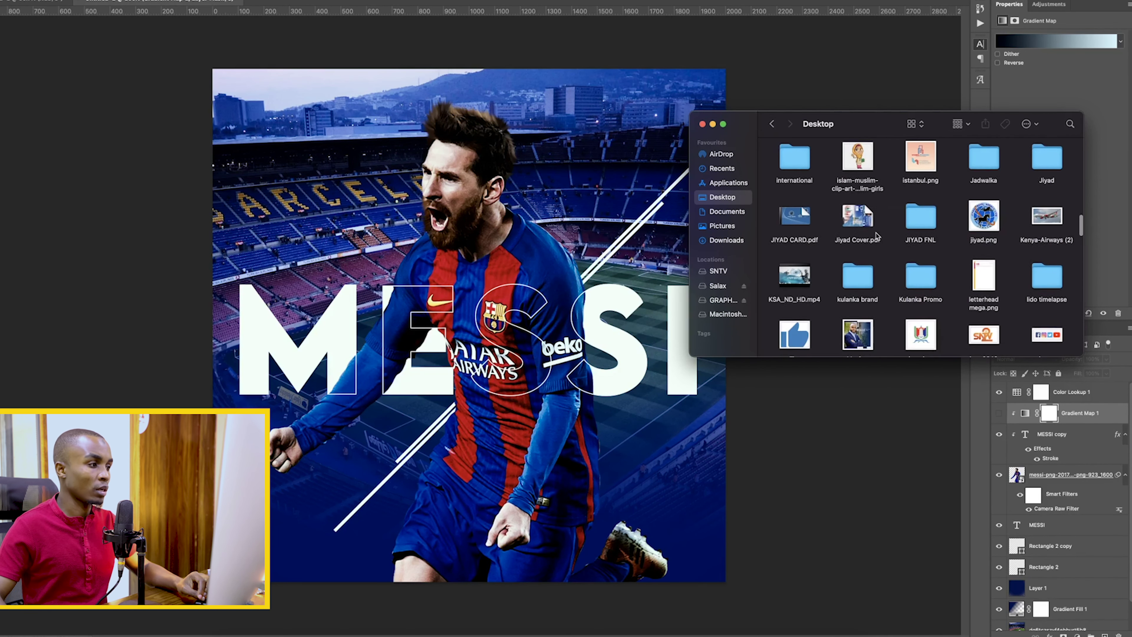
{"action": "scroll", "coordinate": [877, 237], "scroll_direction": "down", "scroll_amount": 3}
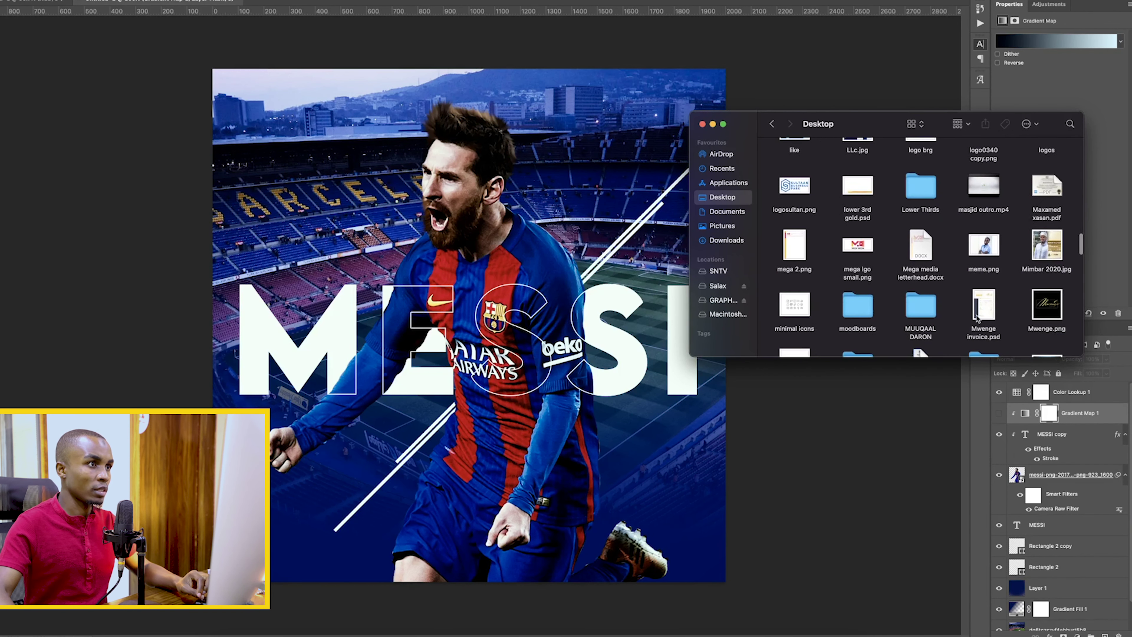
{"action": "scroll", "coordinate": [943, 314], "scroll_direction": "down", "scroll_amount": 3}
{"action": "left_click", "coordinate": [423, 389]}
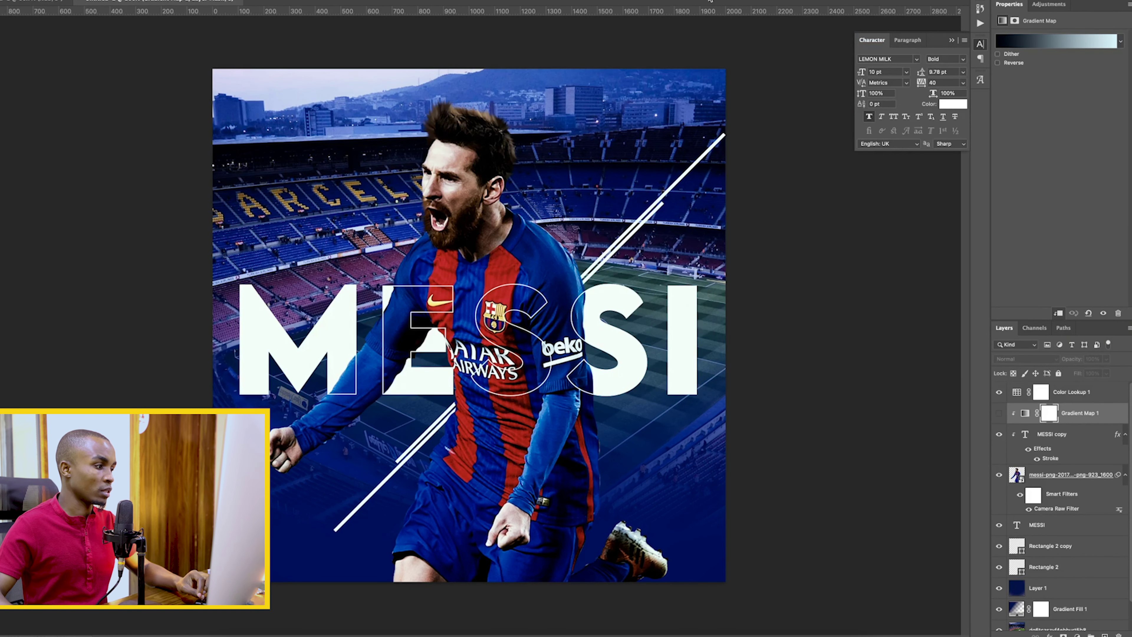
- Shrink the Mwenge2 logo to a small bottom-left badge and draw a text box above MESSI
{"action": "left_click_drag", "start_coordinate": [725, 69], "coordinate": [285, 544]}
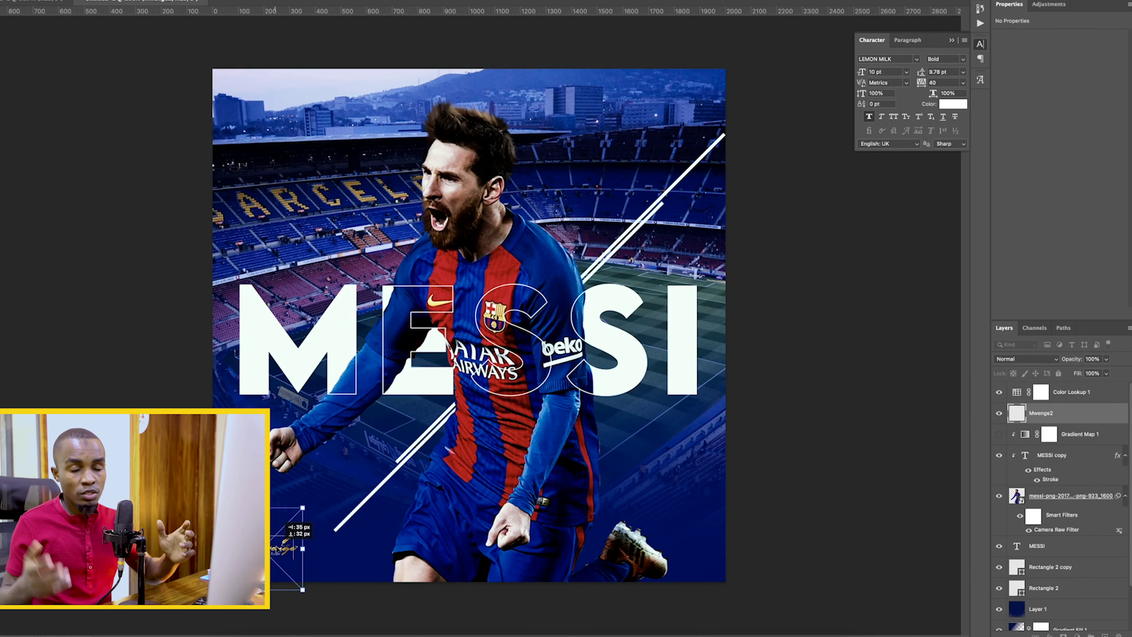
{"action": "key", "text": "Return"}
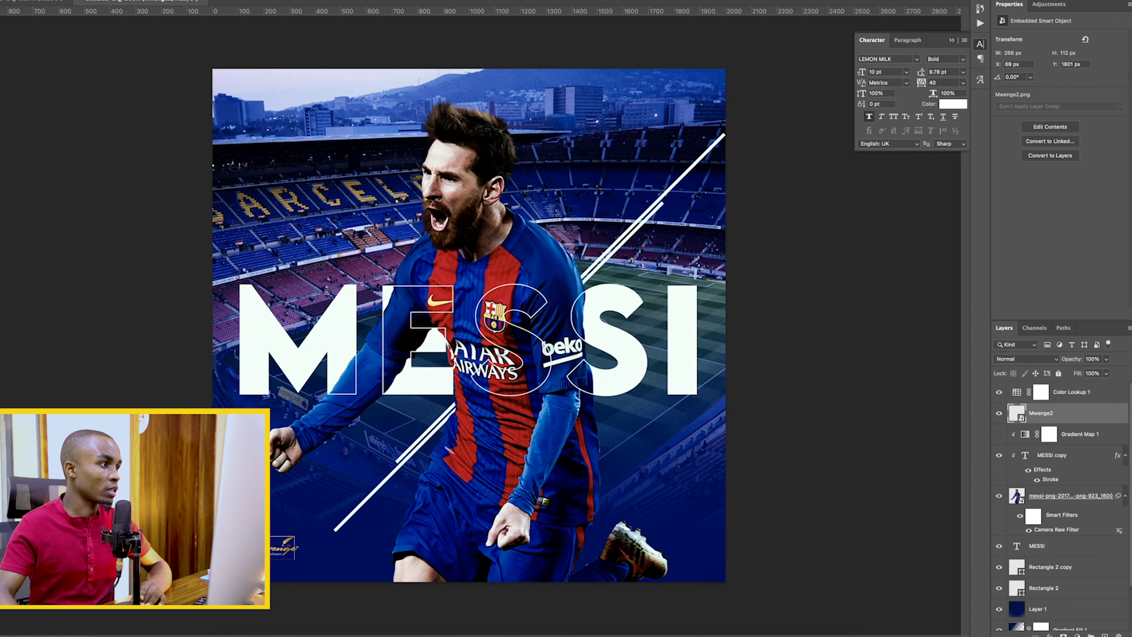
{"action": "left_click_drag", "start_coordinate": [236, 244], "coordinate": [395, 273]}
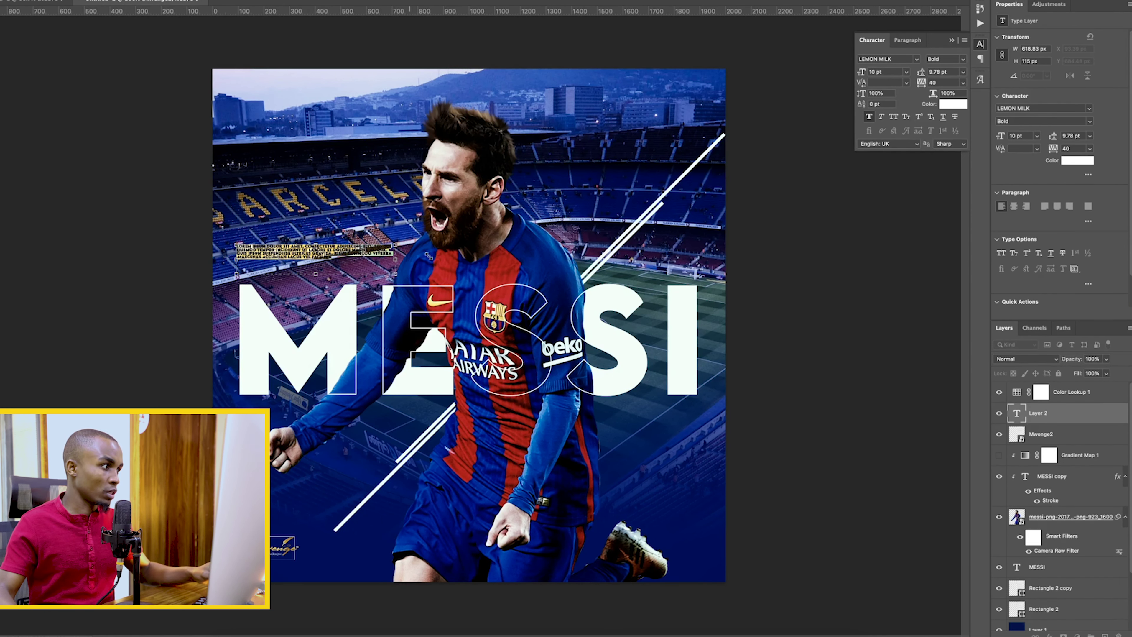
- Replace the text box with a white LIONEL heading, enlarged to about 104 pt above MESSI
{"action": "key", "text": "Escape"}
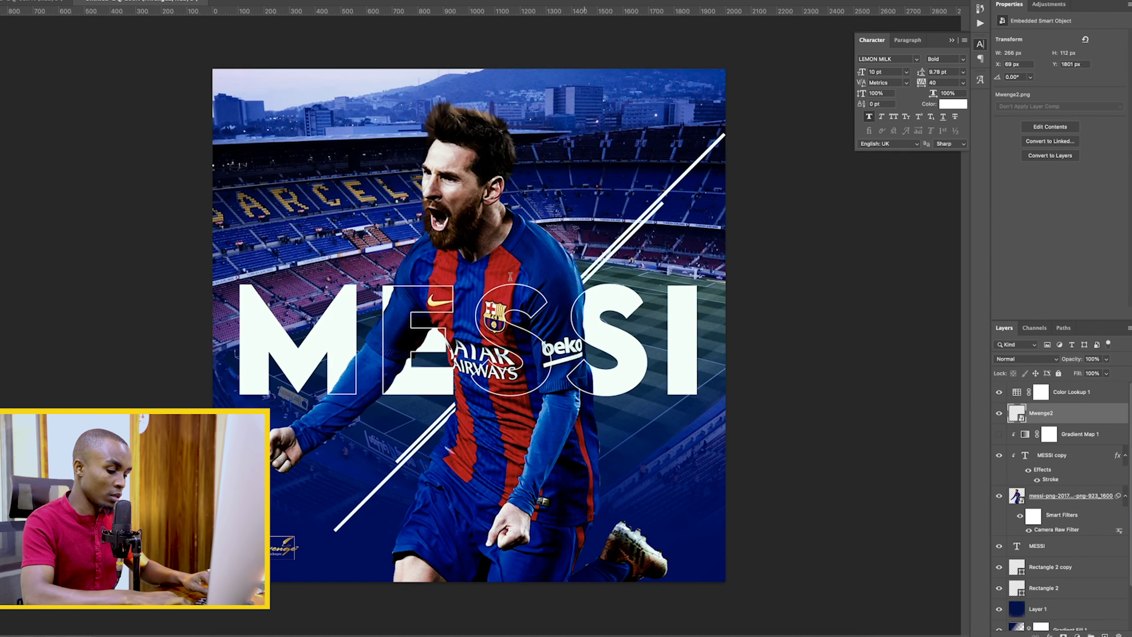
{"action": "left_click", "coordinate": [240, 261]}
{"action": "key", "text": "BackSpace"}
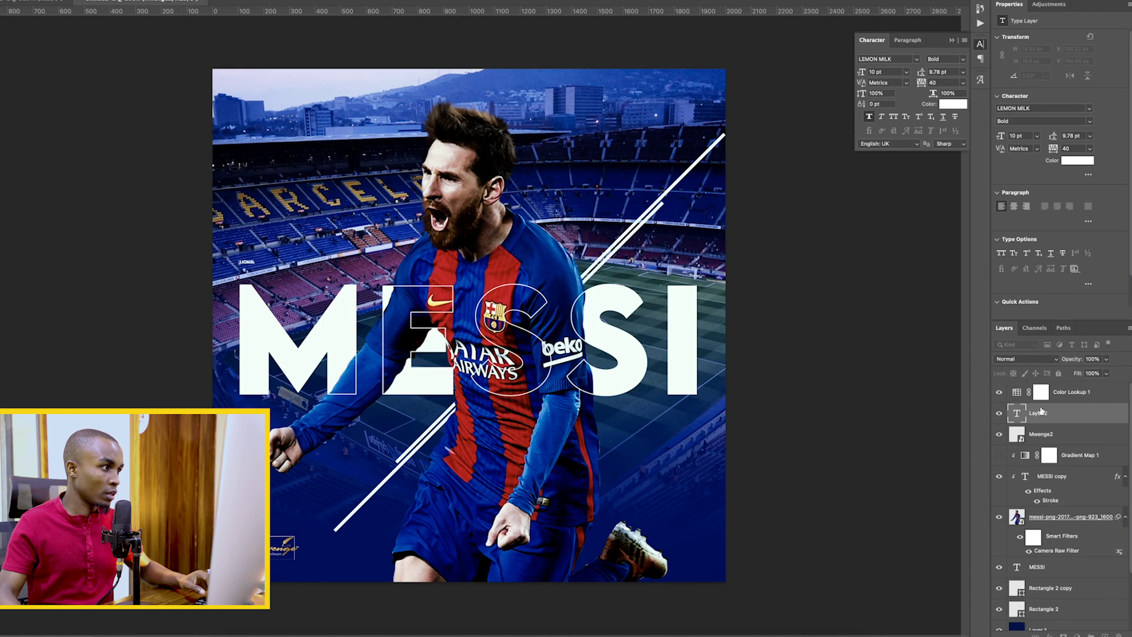
{"action": "left_click", "coordinate": [1047, 417]}
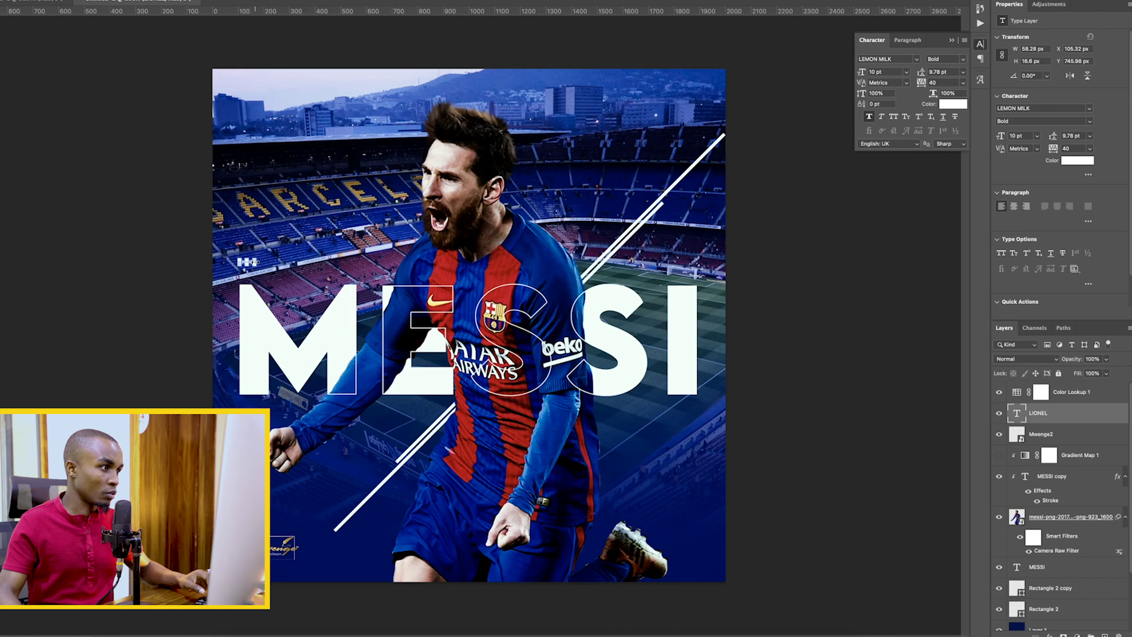
{"action": "left_click_drag", "start_coordinate": [258, 266], "coordinate": [397, 266]}
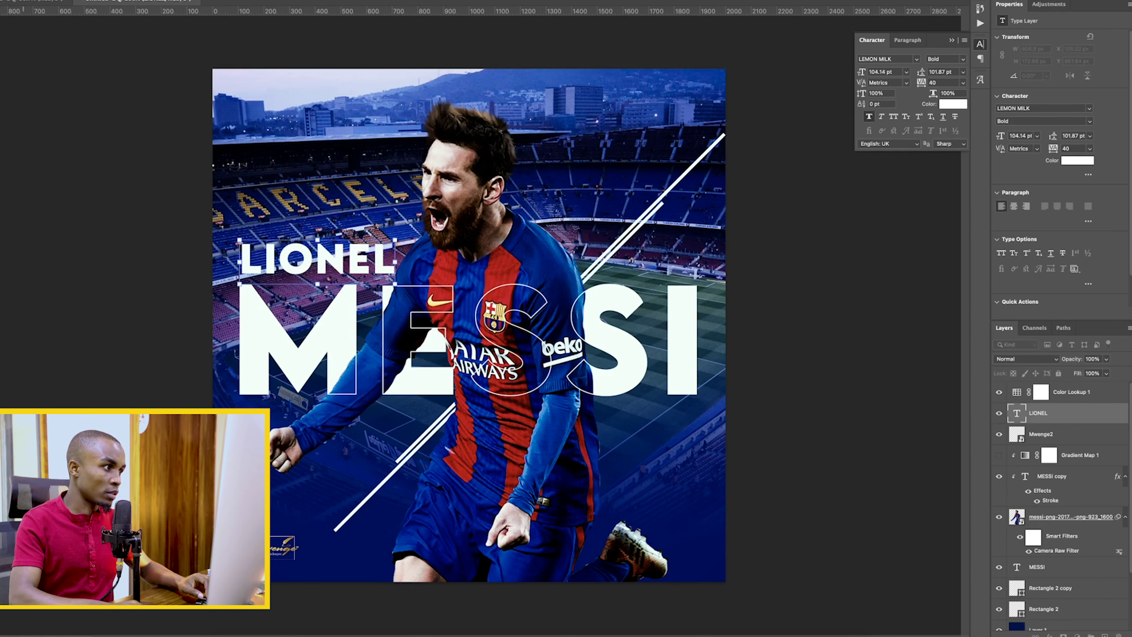